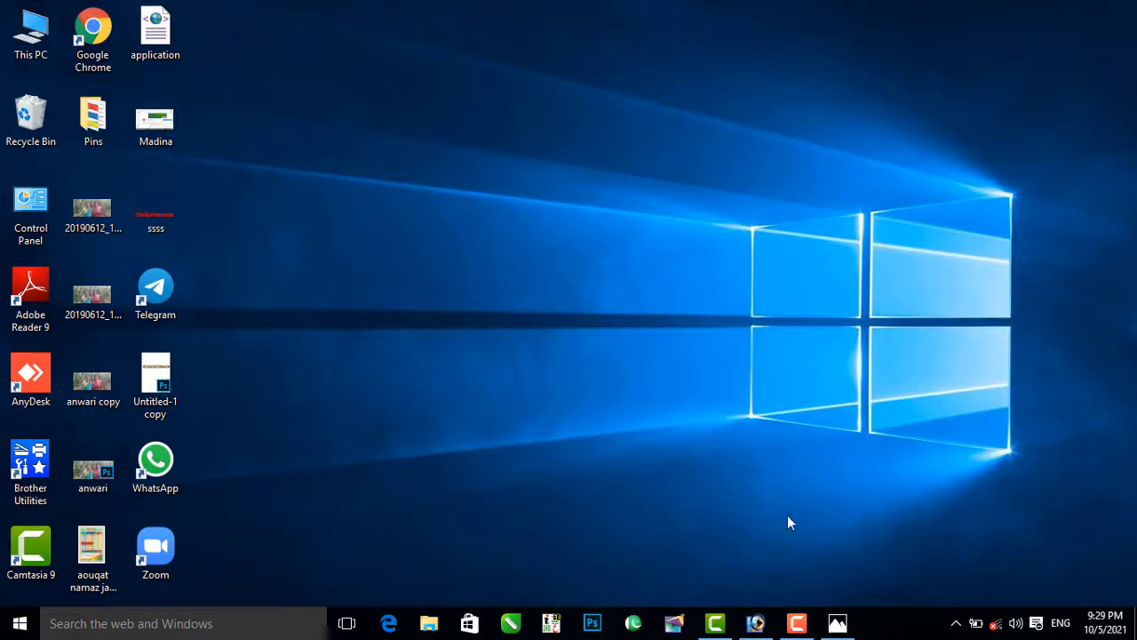
Step: Switch to Adobe Photoshop and view the Madina Computer Center channel screenshot in Photos
click(756, 623)
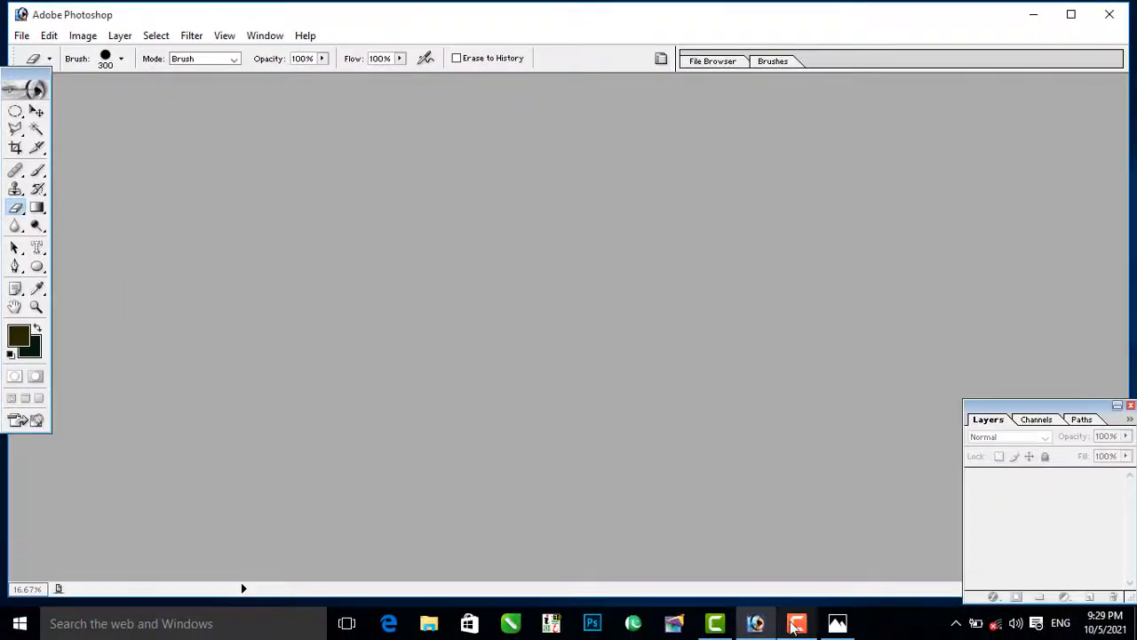
click(838, 623)
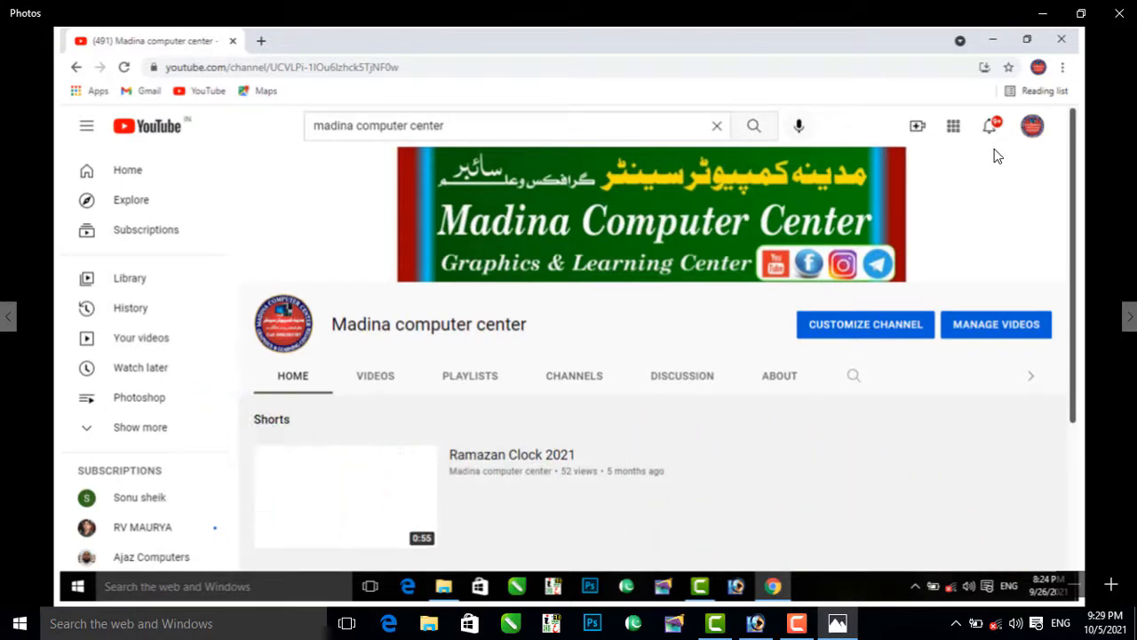
click(837, 625)
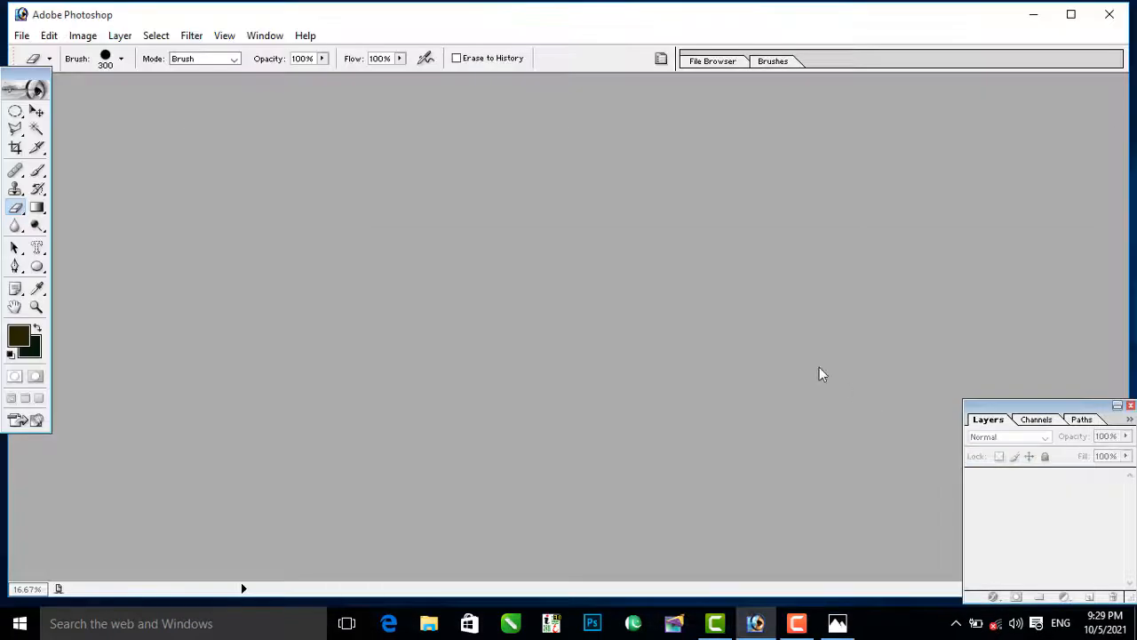
Step: Open the 931707-salman-khan portrait and the tree-lined river photo from the Photoshop folder
double_click(581, 262)
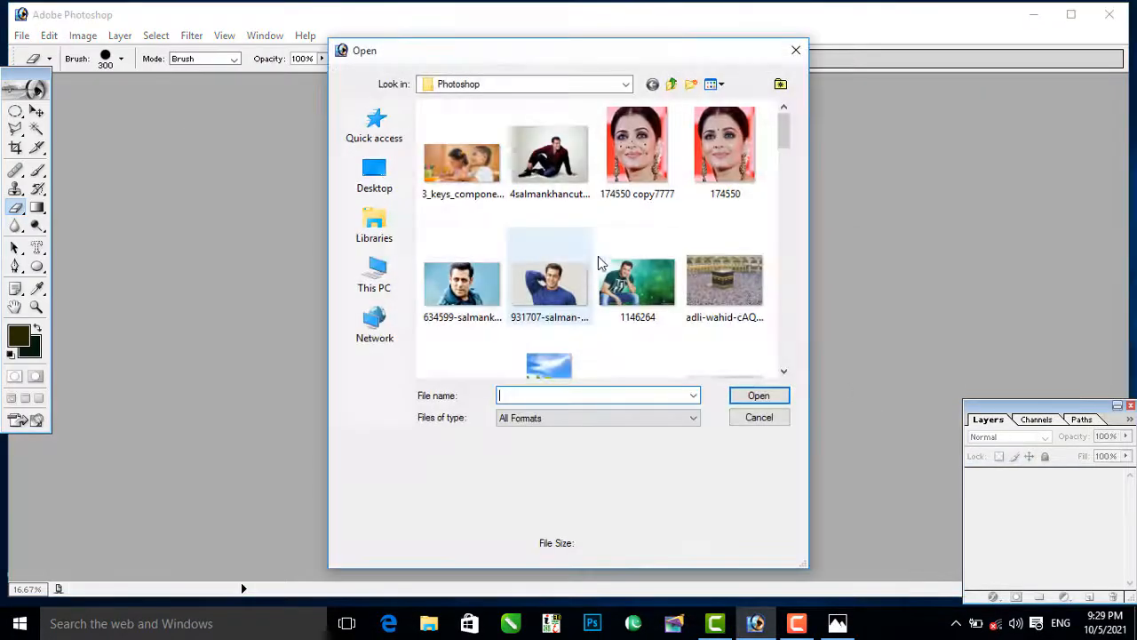
click(568, 285)
scroll(636, 222, down, 2)
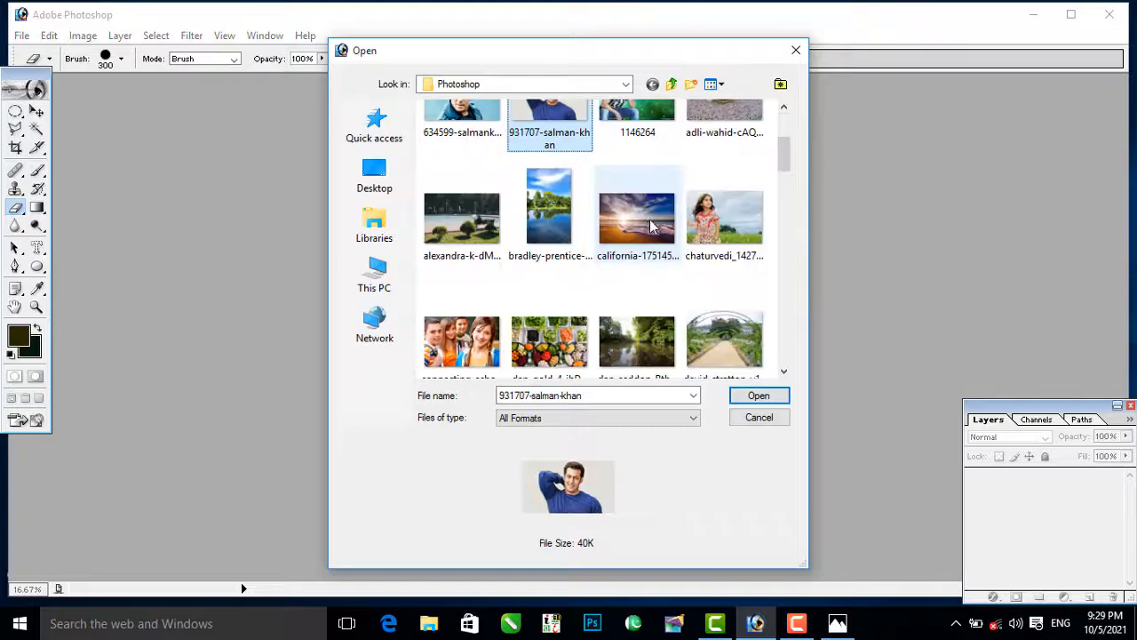
click(641, 338)
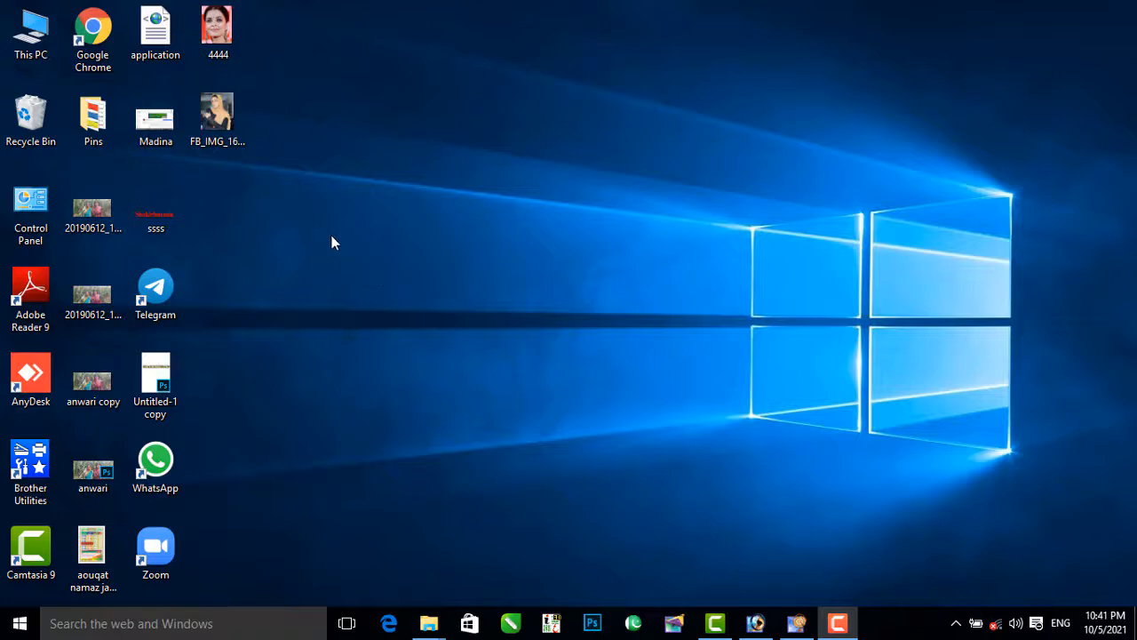
drag(224, 104, 729, 447)
drag(779, 573, 249, 166)
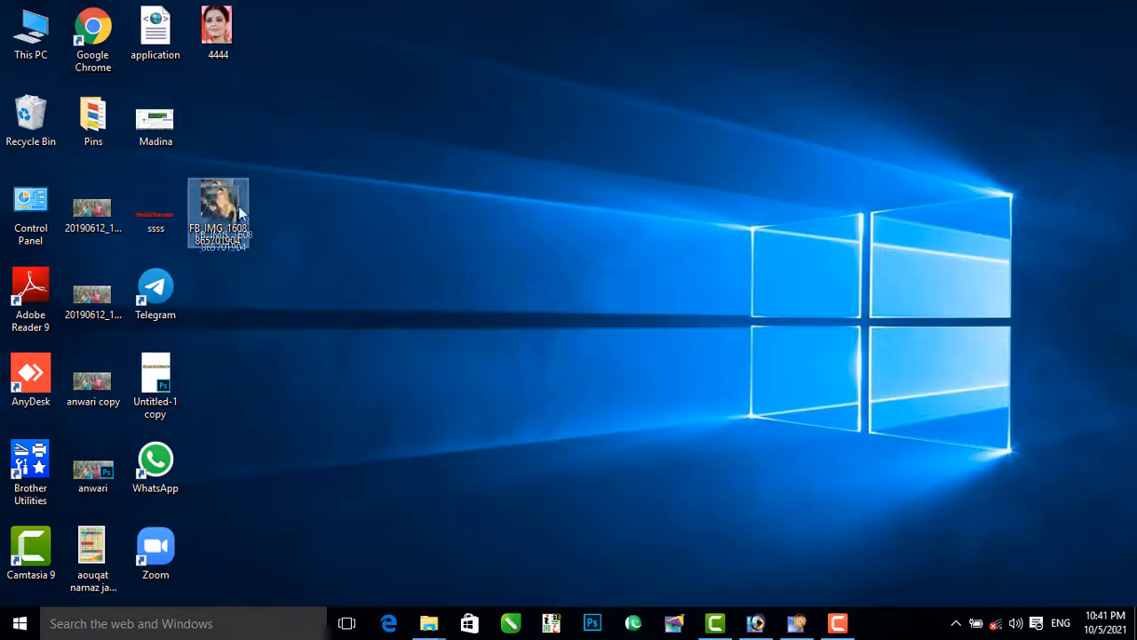
drag(218, 207, 662, 387)
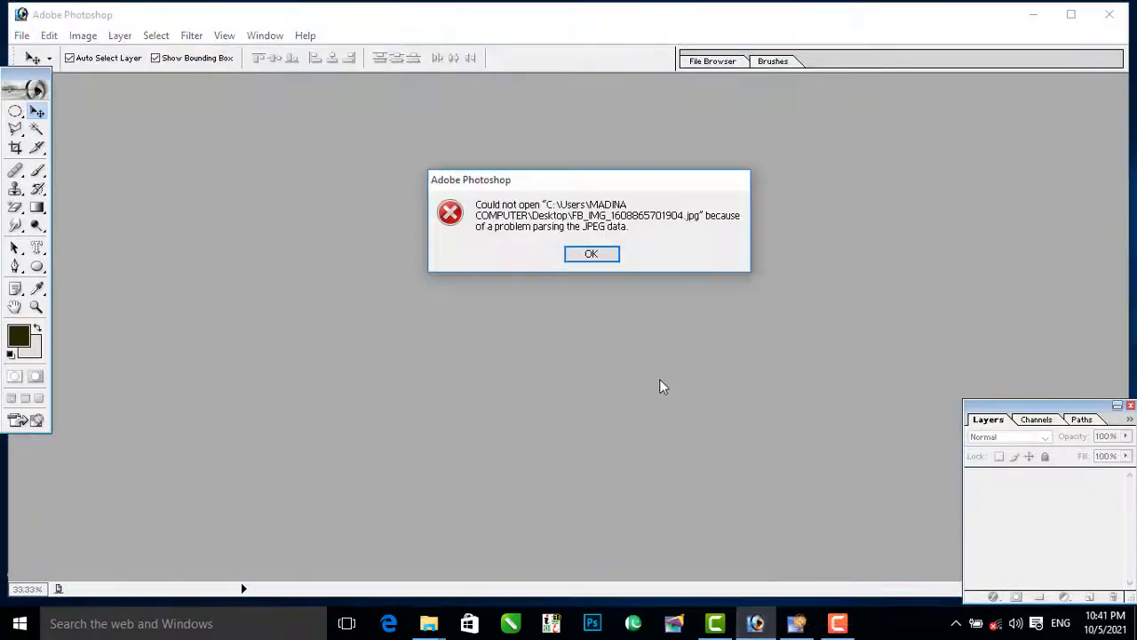
click(591, 254)
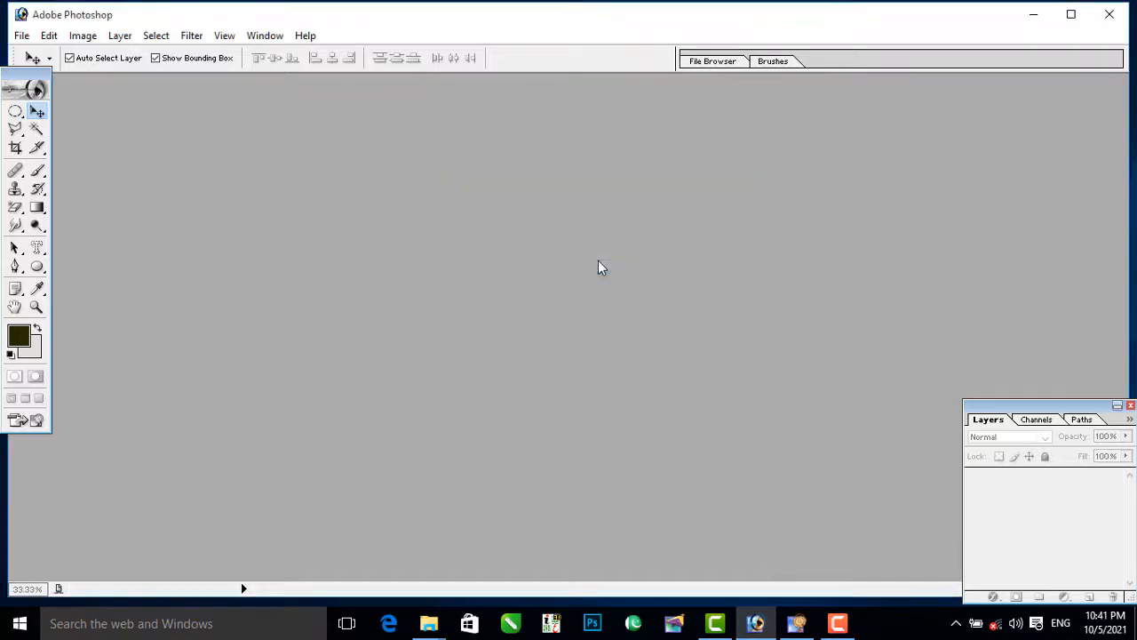
click(1031, 14)
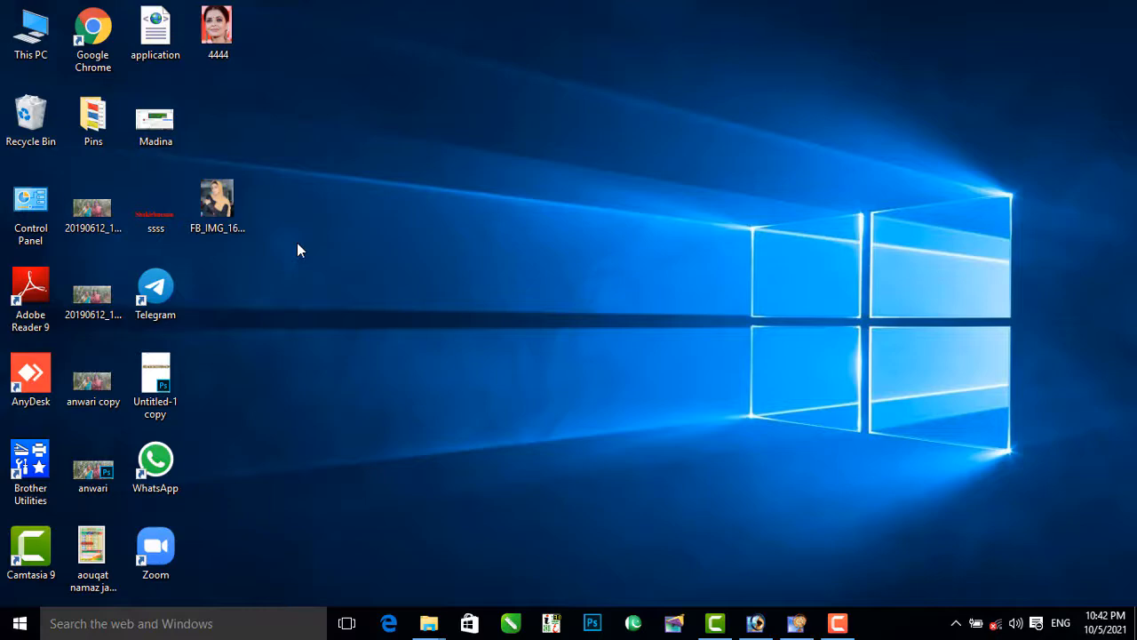
drag(217, 204, 760, 625)
click(760, 624)
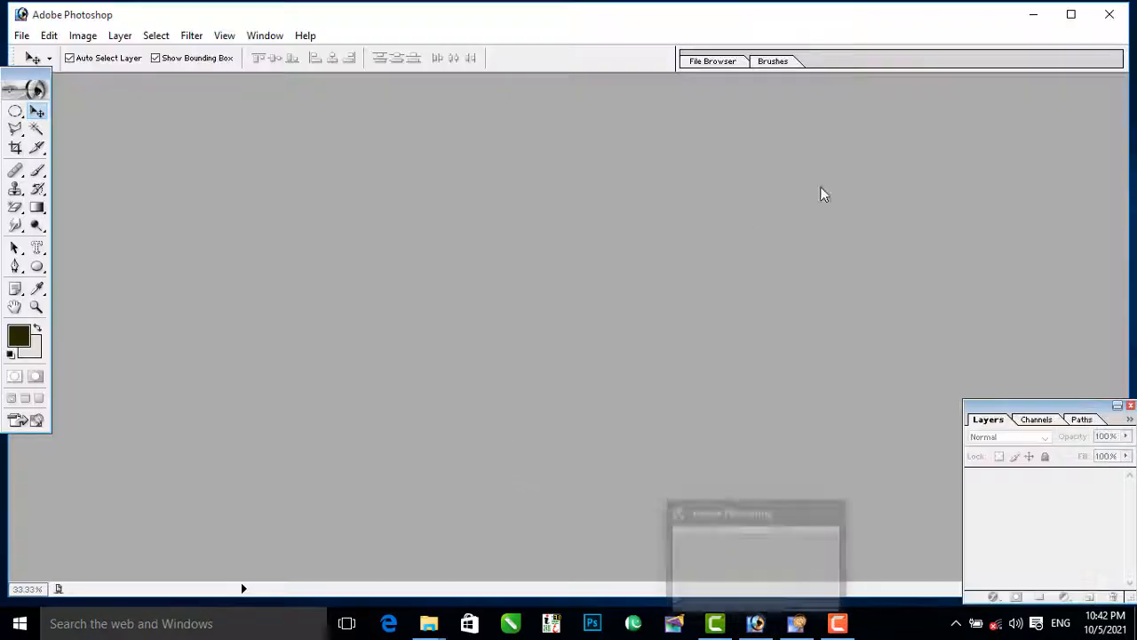
click(1034, 16)
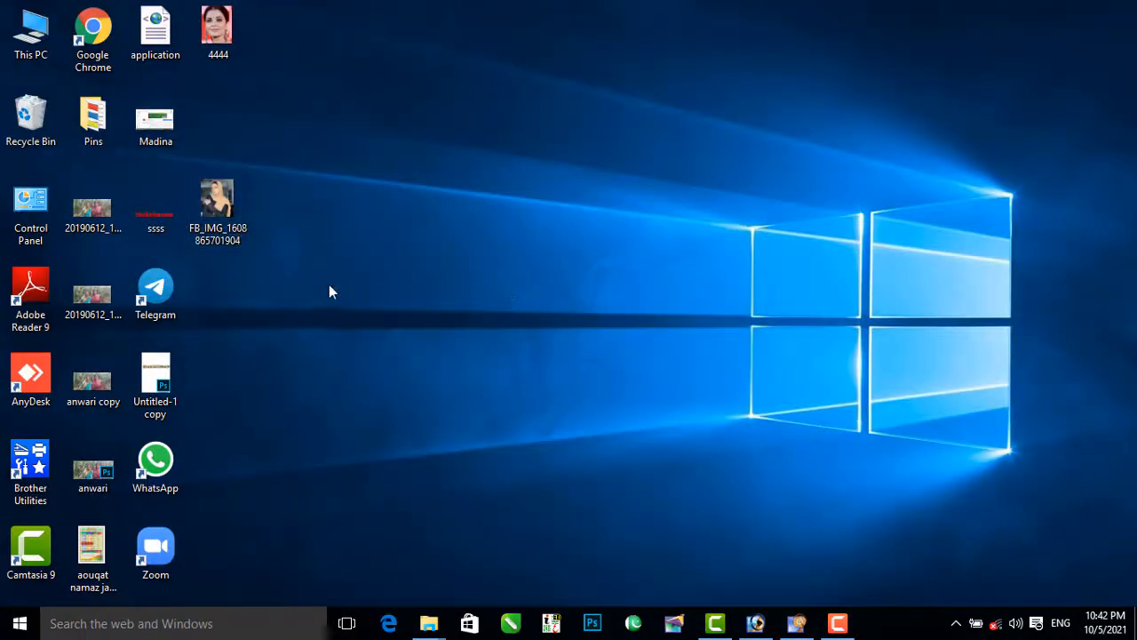
right_click(227, 210)
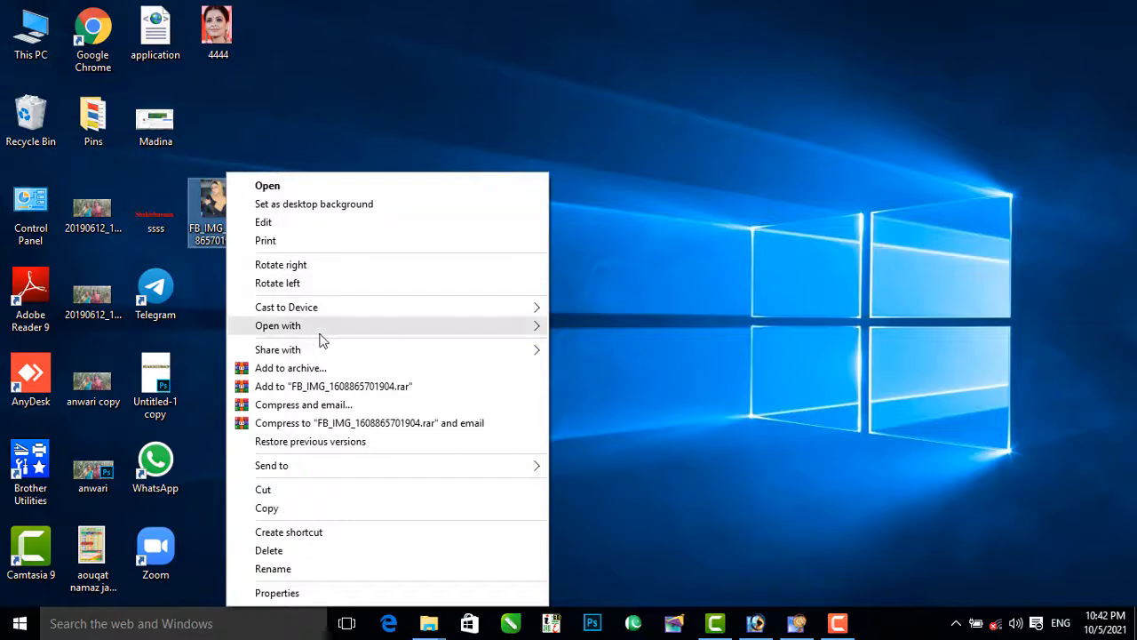
mouse_move(321, 338)
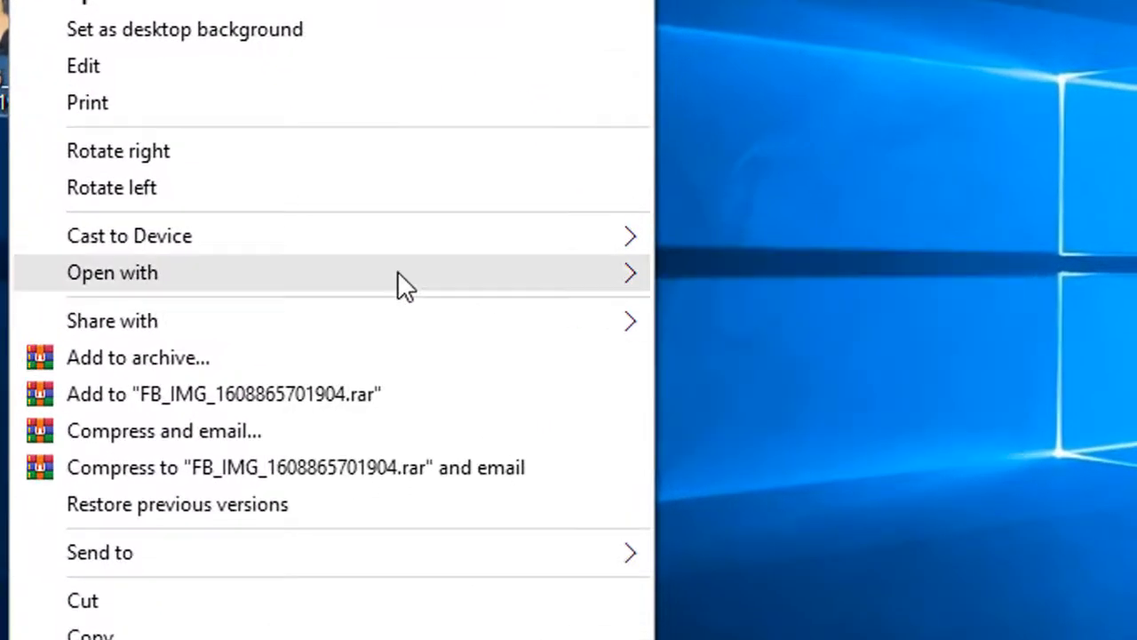
mouse_move(486, 277)
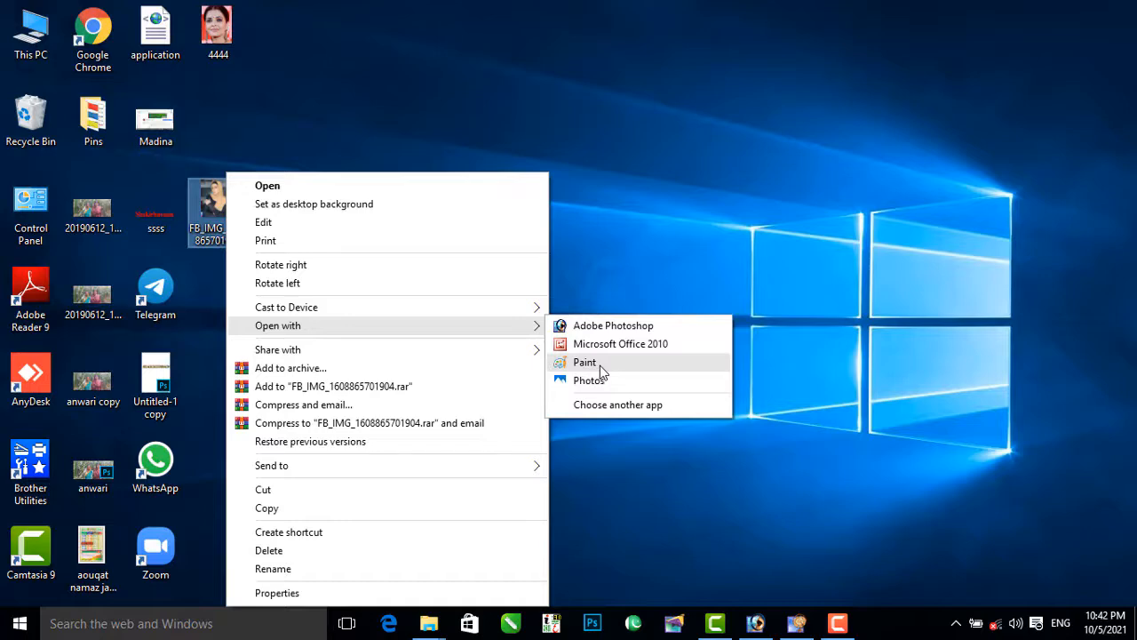
click(599, 366)
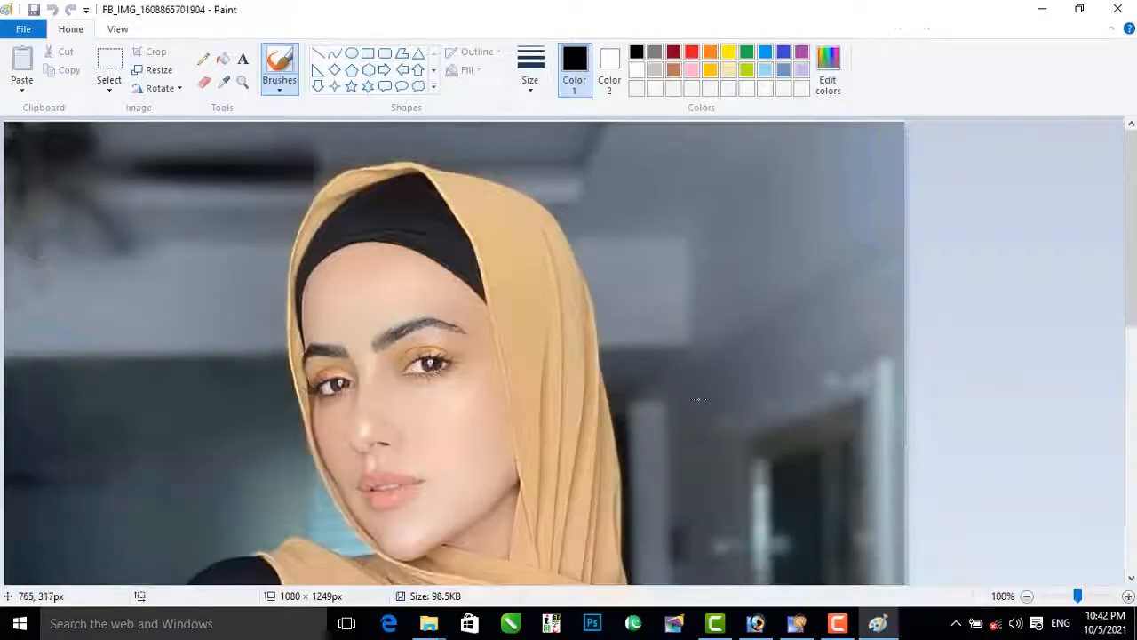
Step: Widen the photo's canvas slightly to 1094 × 1249 px, save the file and close Paint
scroll(755, 401, down, 5)
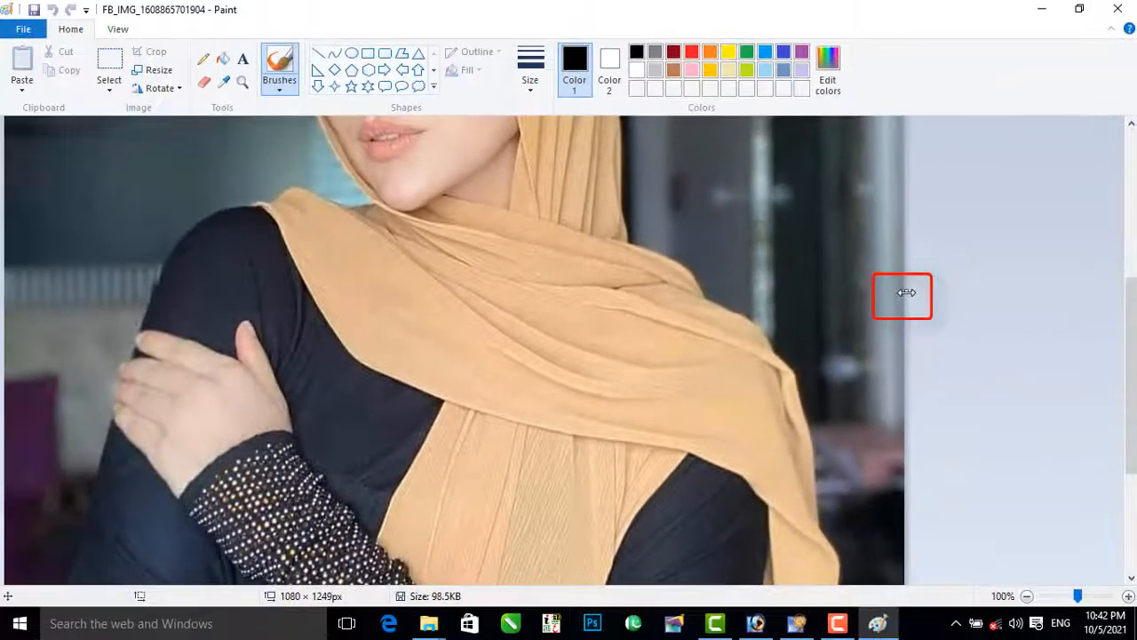
drag(906, 292, 918, 292)
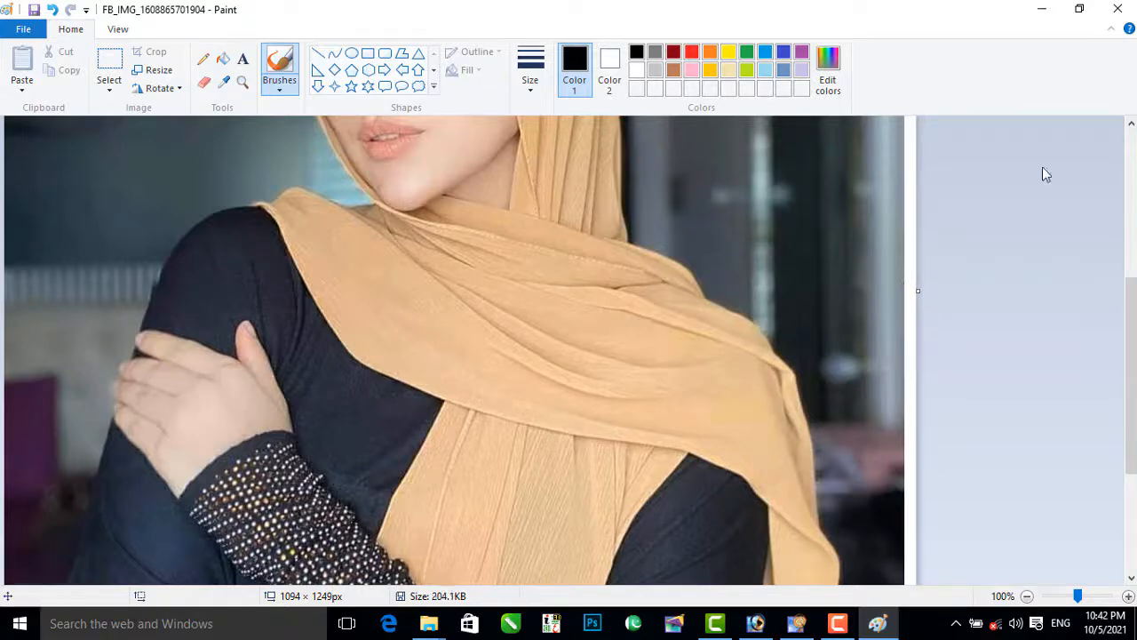
click(1118, 8)
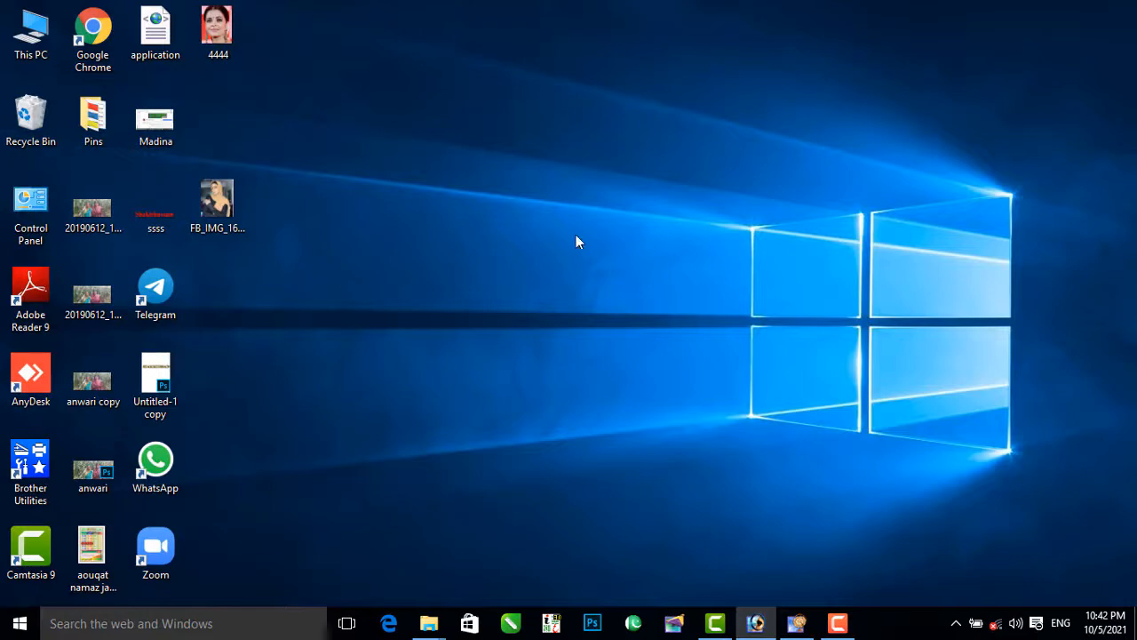
drag(230, 211, 630, 453)
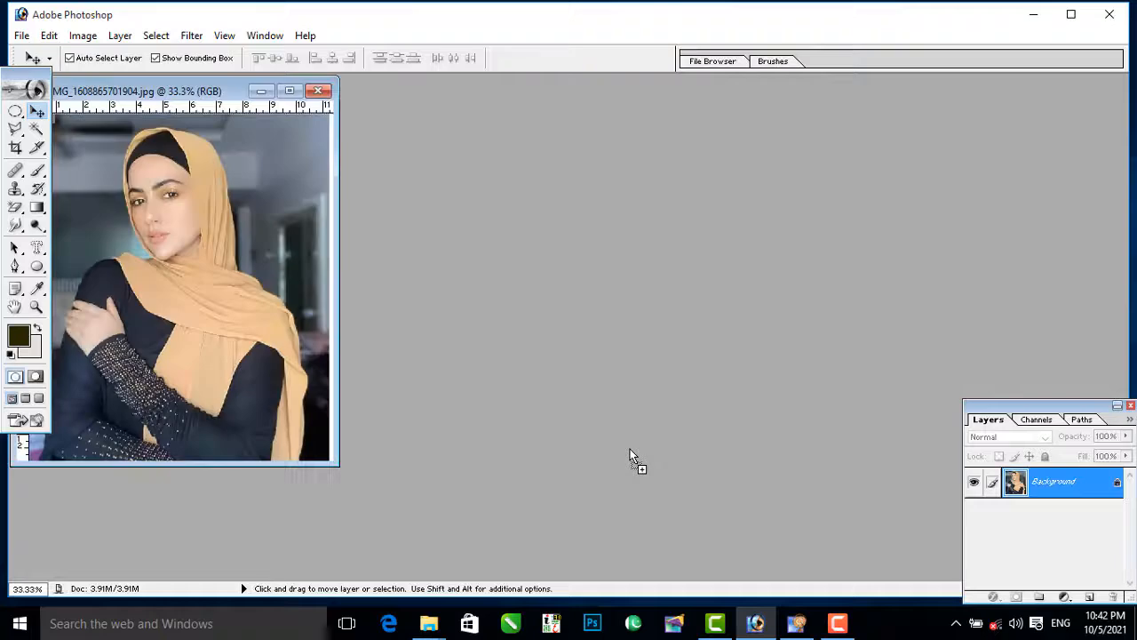
click(317, 90)
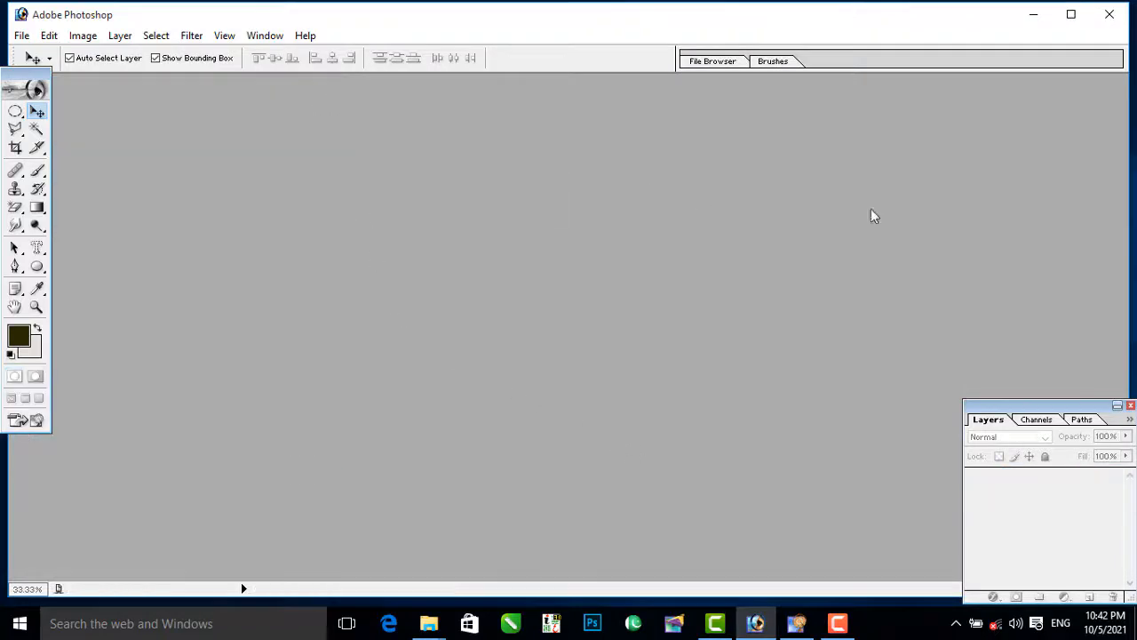
click(1031, 14)
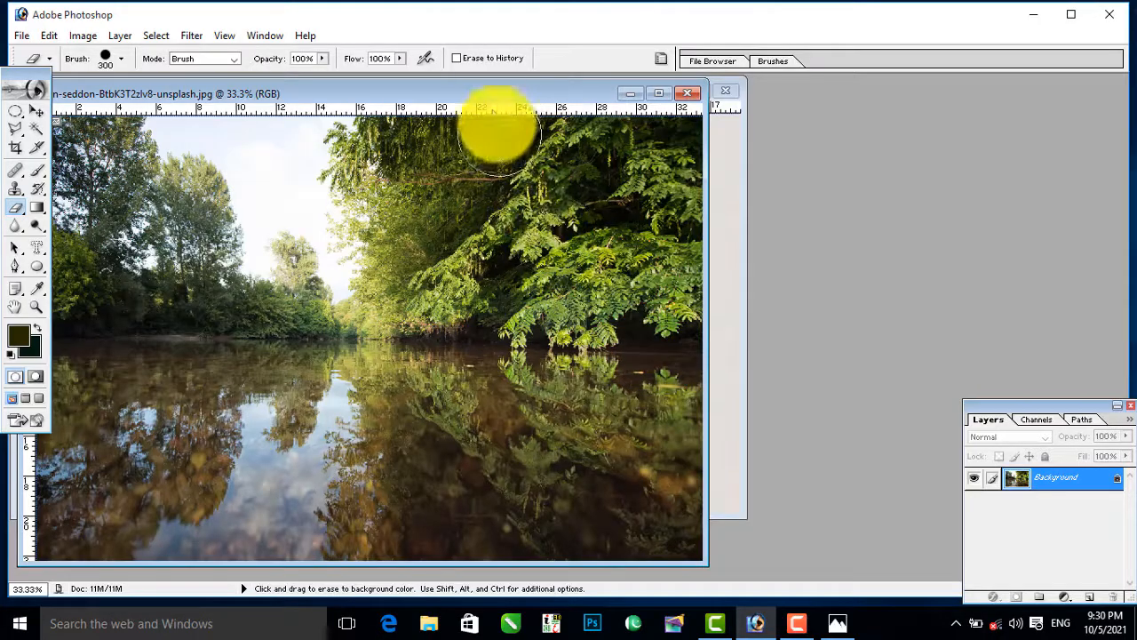
Step: Move the river photo's window aside and make the salman-khan portrait the active image
drag(490, 99, 940, 117)
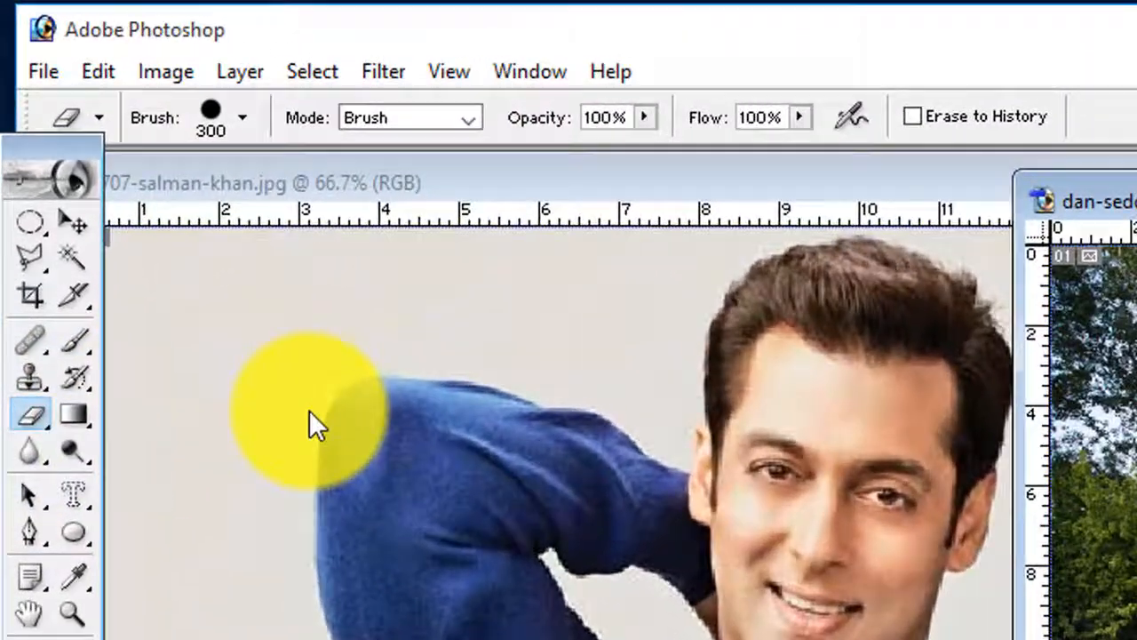
click(169, 200)
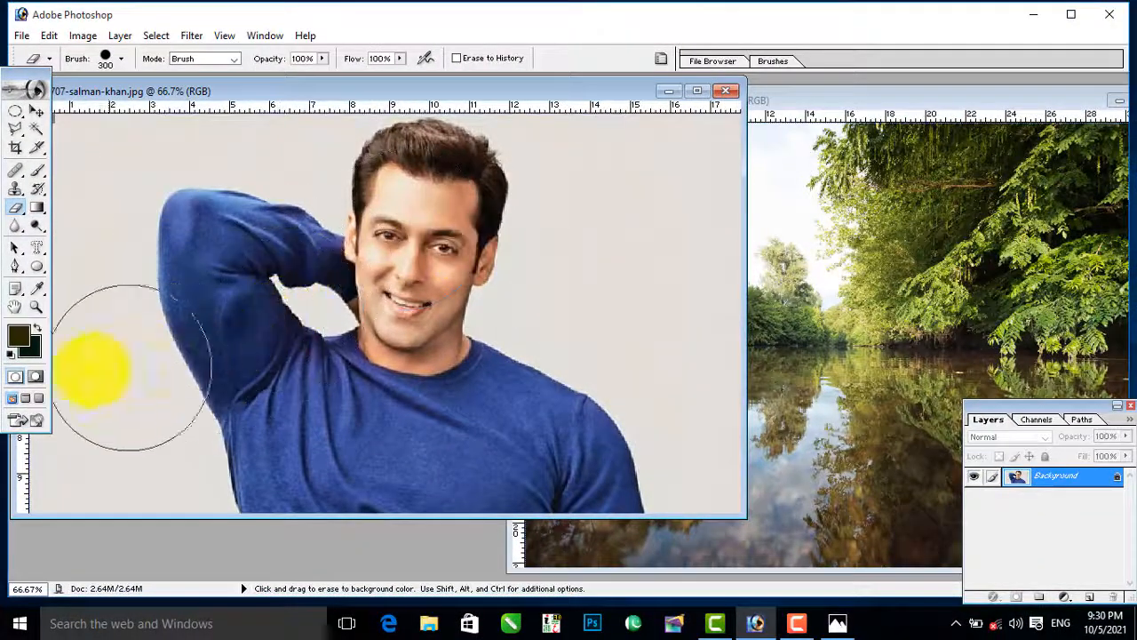
Step: Set the background color to bright green 00FF5E
click(36, 344)
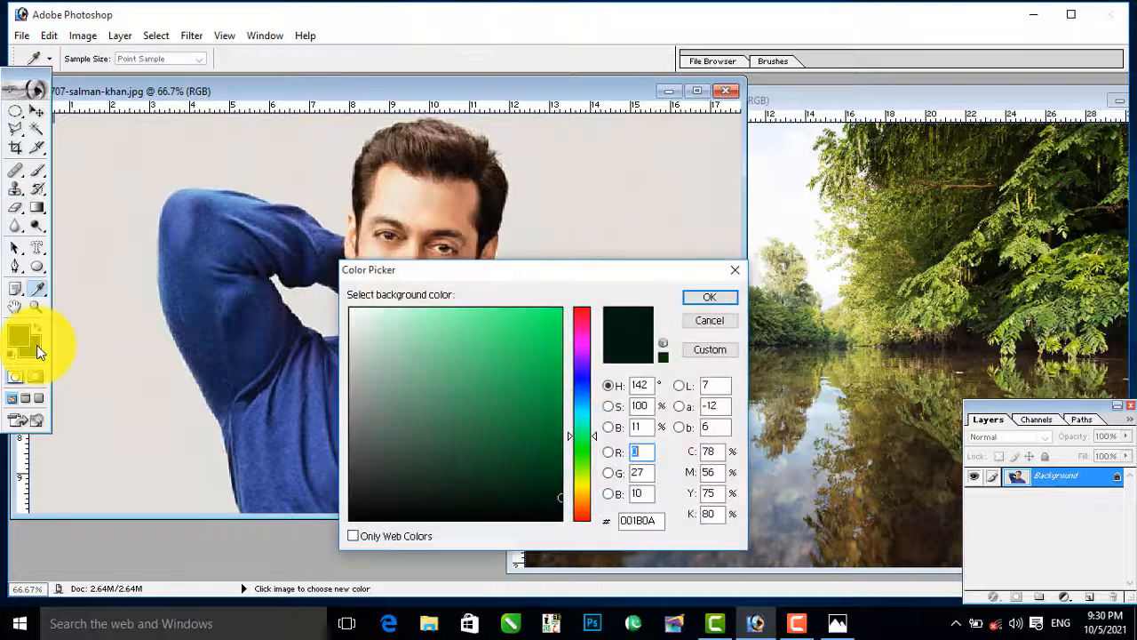
drag(436, 367, 651, 303)
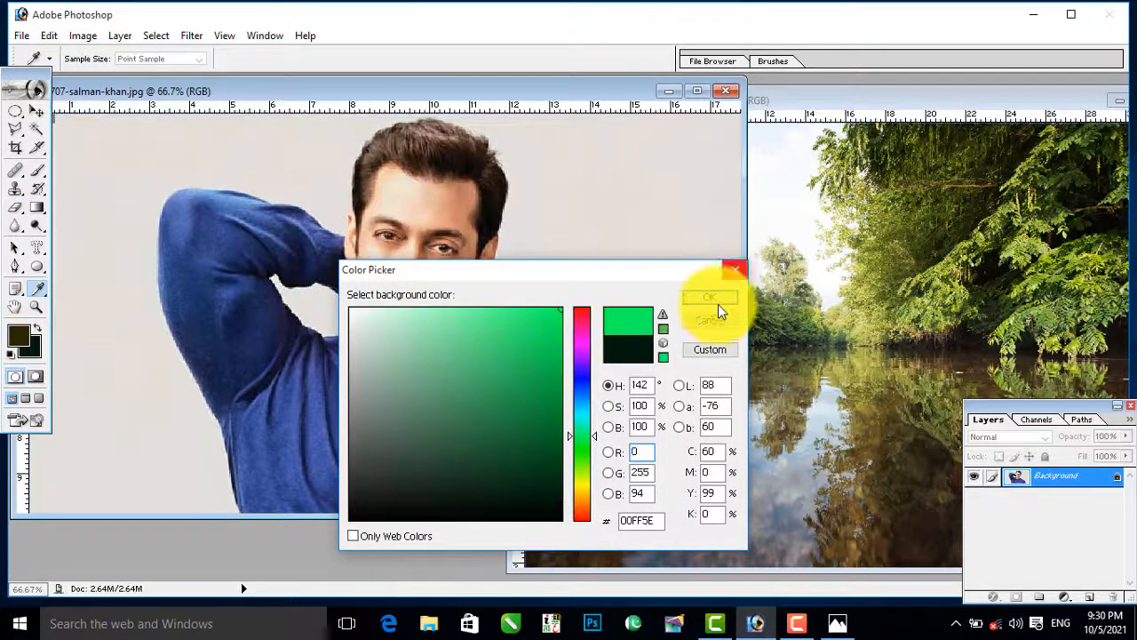
click(718, 304)
Step: Erase an area of the plain backdrop beside the man to the green background color
click(686, 253)
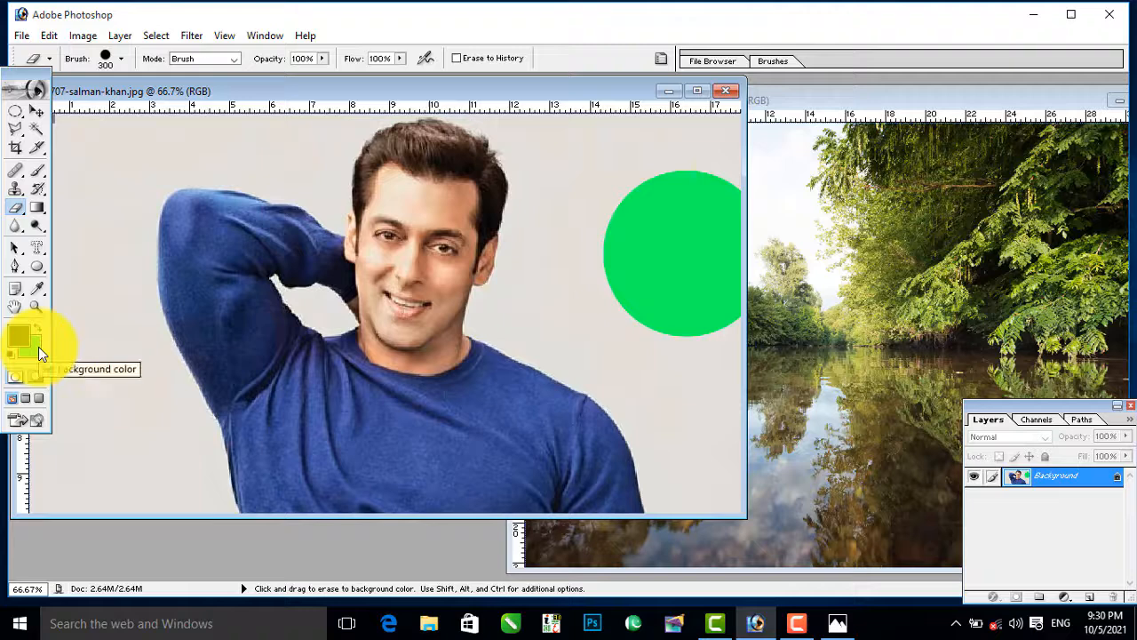
click(39, 346)
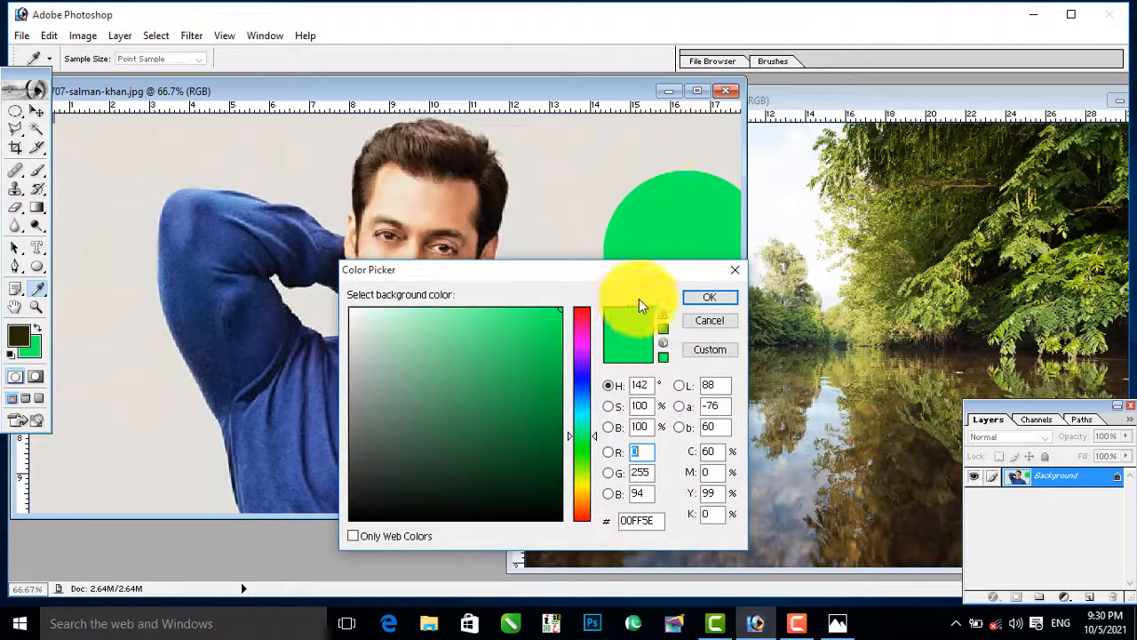
click(712, 302)
mouse_move(664, 221)
mouse_down()
mouse_move(592, 261)
mouse_move(650, 289)
mouse_up()
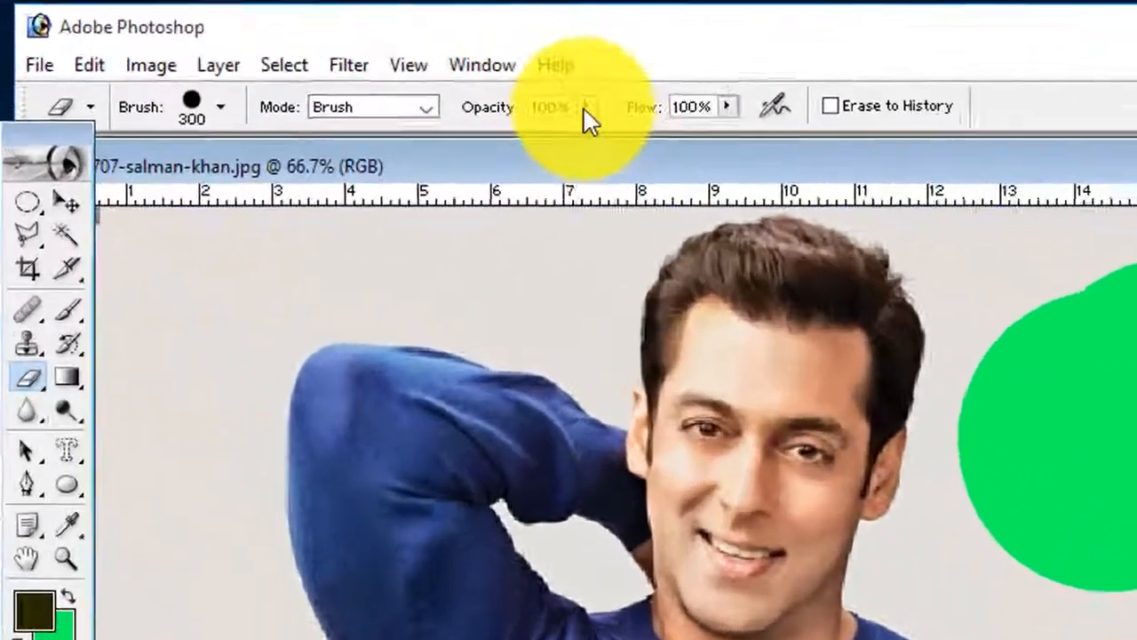
Step: Set the Eraser's opacity to 37% and its flow to 38%
click(586, 106)
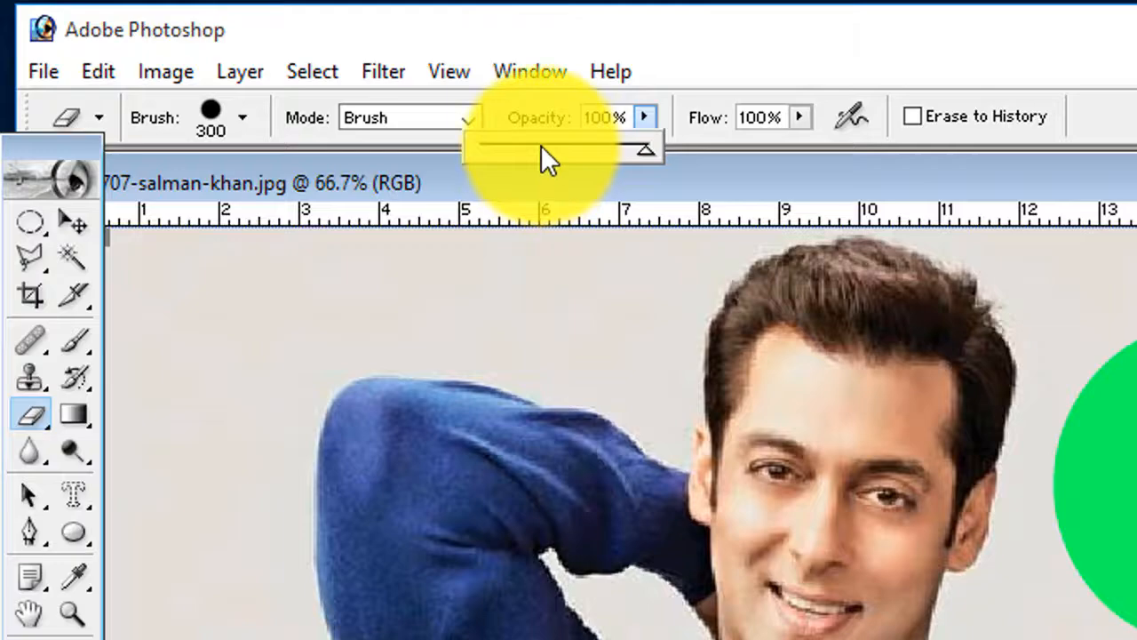
click(541, 145)
click(797, 116)
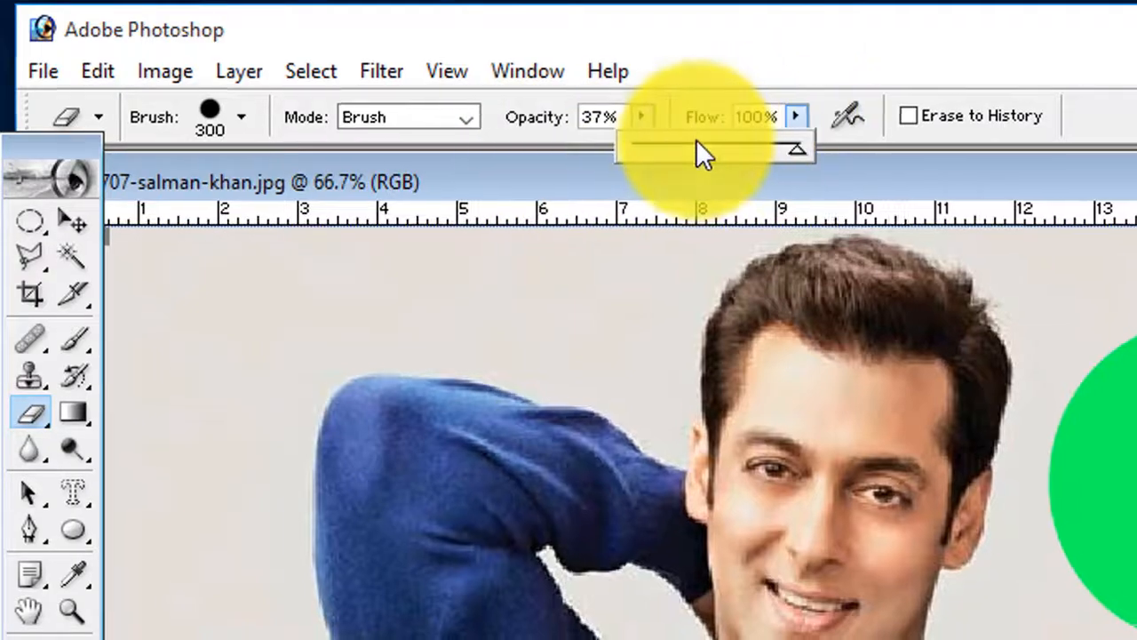
click(696, 143)
Step: Try the semi-transparent Eraser over the man's head and raised arm, and revert the portrait to its saved state
click(660, 348)
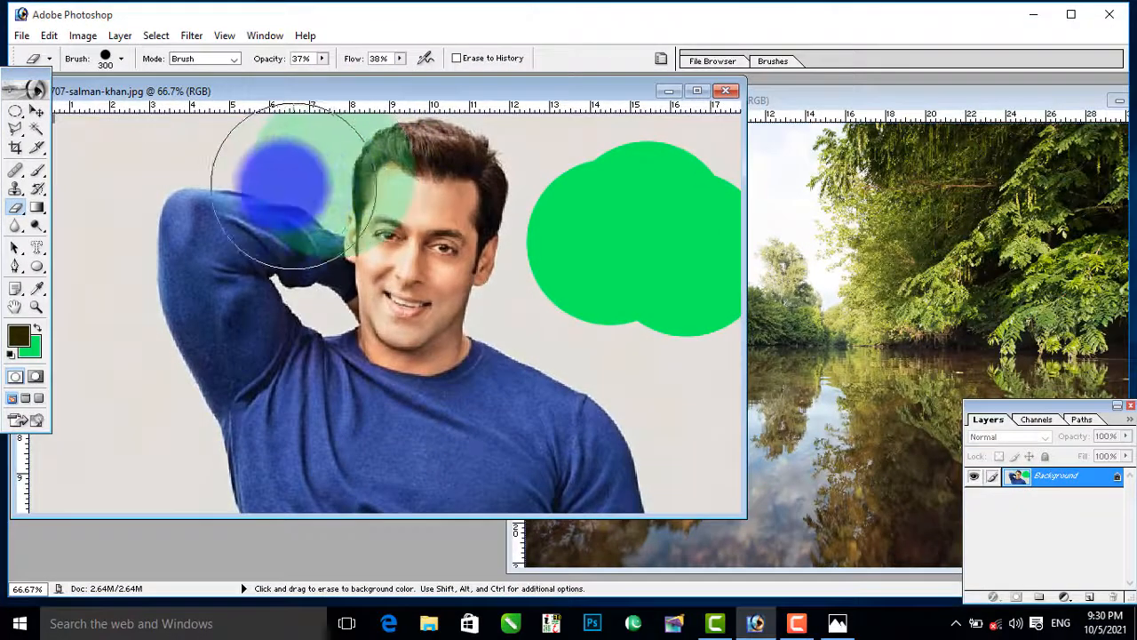
mouse_move(293, 185)
mouse_down()
mouse_move(241, 181)
mouse_move(221, 198)
mouse_move(237, 209)
mouse_up()
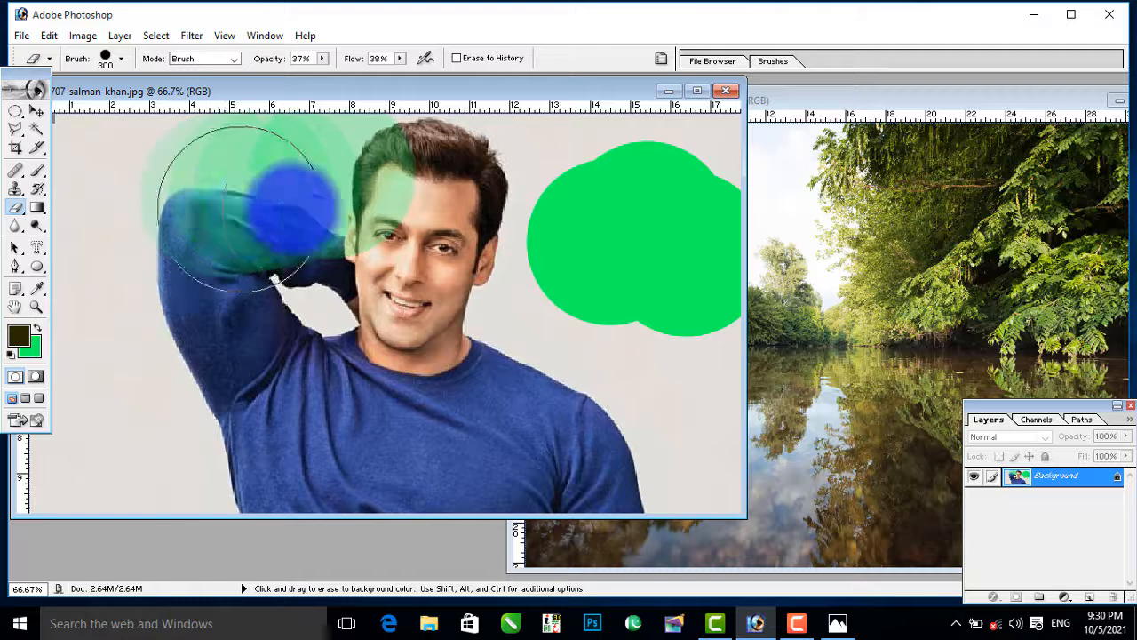
key(F12)
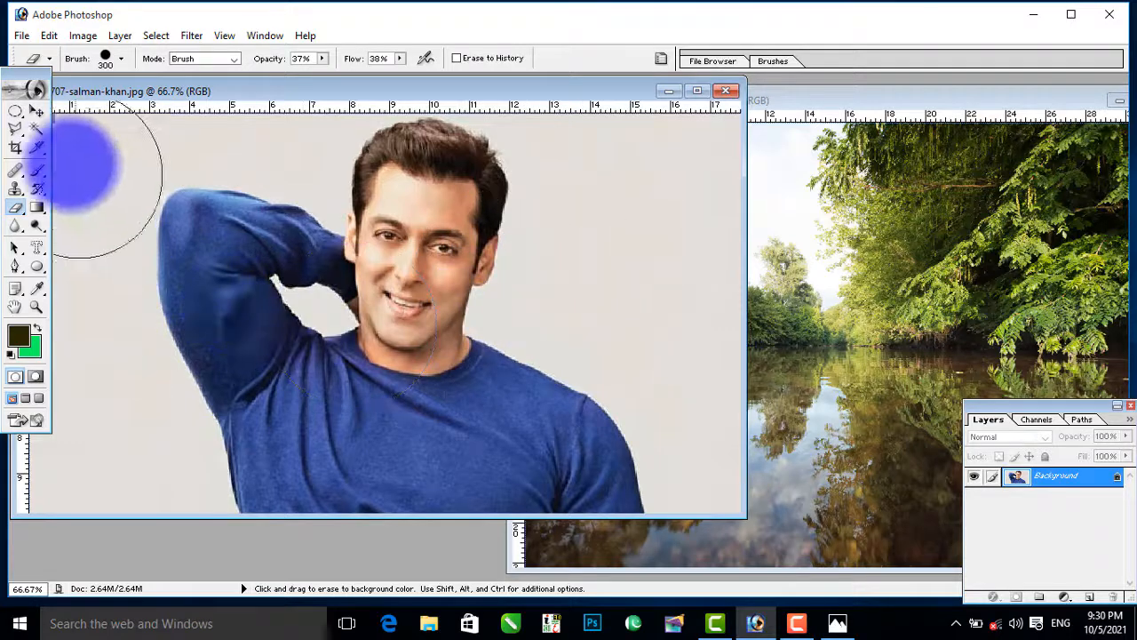
Step: Select the portrait's plain backdrop with the Magic Wand and erase over it at partial opacity to a pale green
click(37, 128)
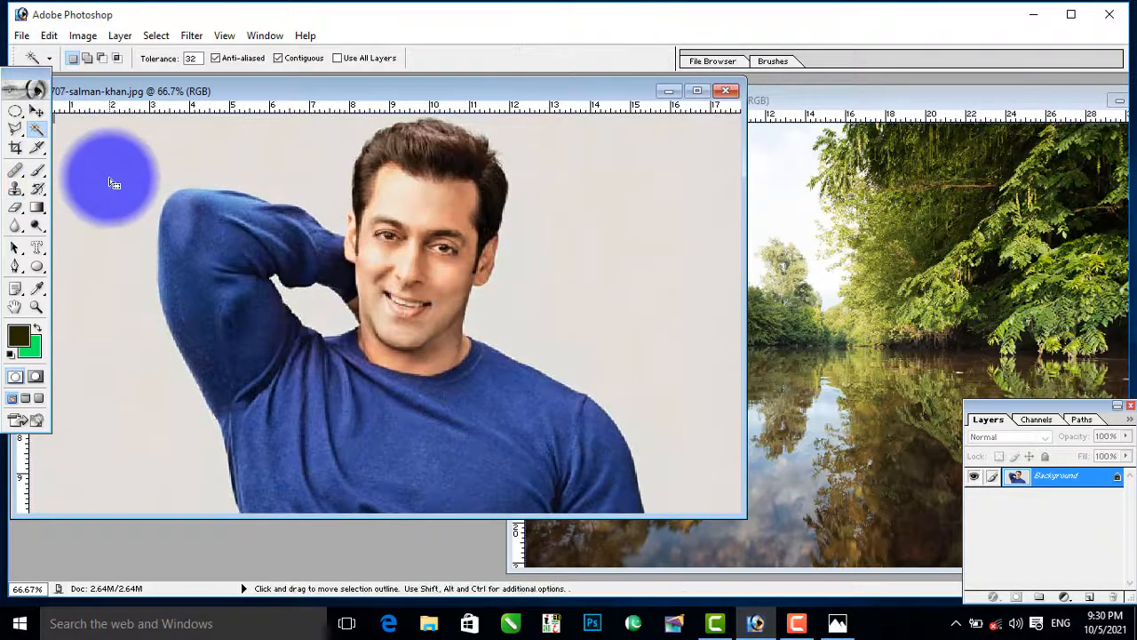
click(112, 182)
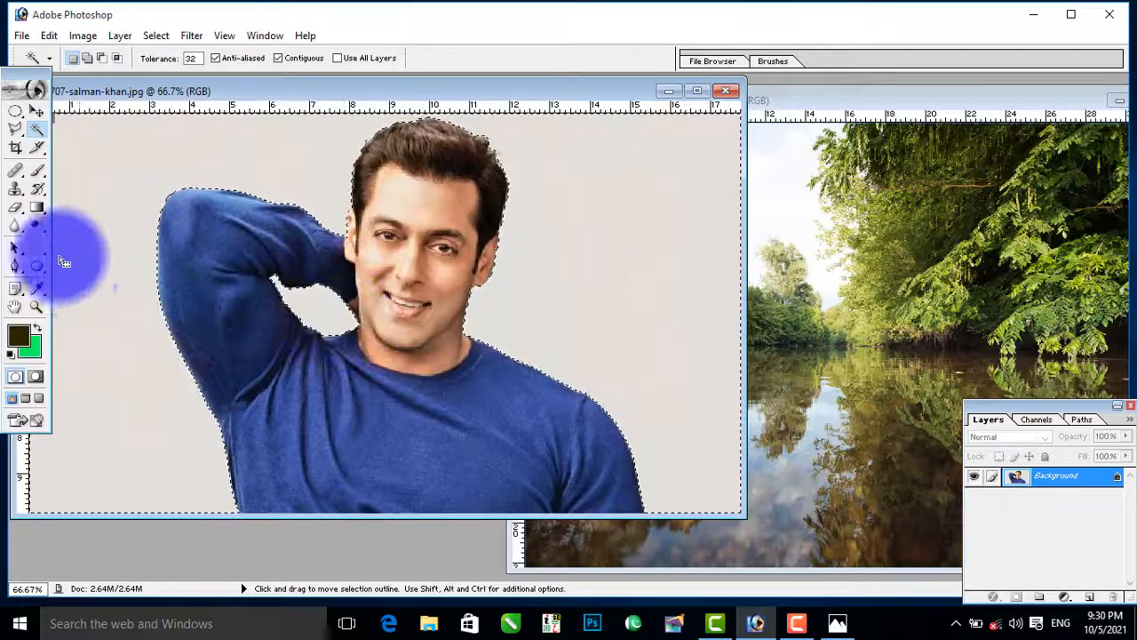
click(15, 207)
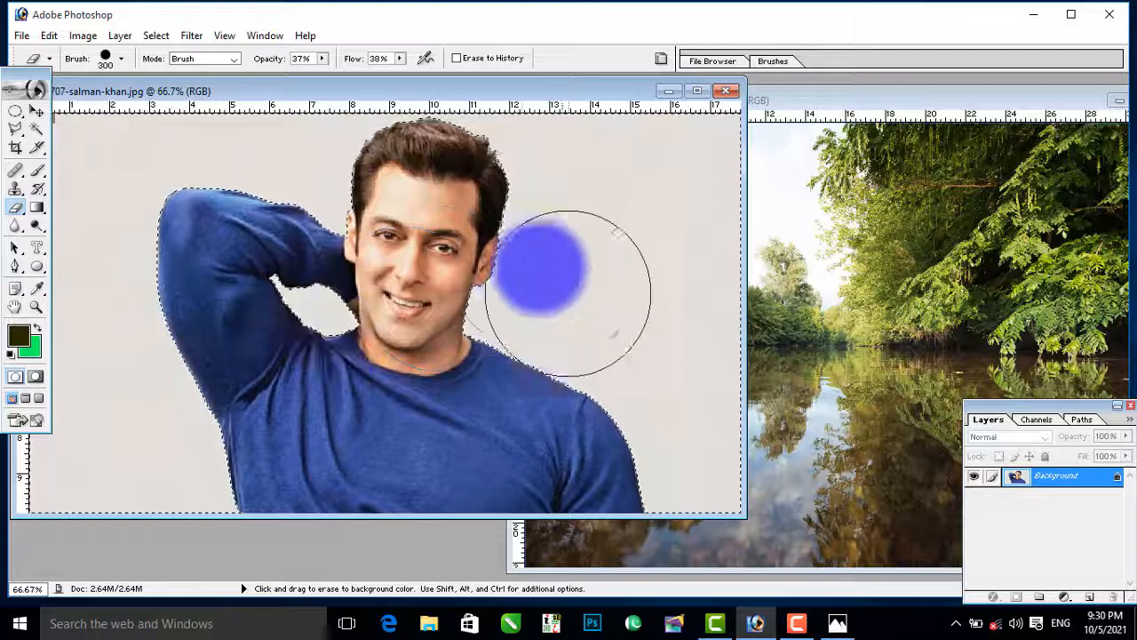
mouse_move(568, 294)
mouse_down()
mouse_move(523, 187)
mouse_move(694, 171)
mouse_move(543, 326)
mouse_move(530, 273)
mouse_move(745, 399)
mouse_move(731, 478)
mouse_move(666, 490)
mouse_move(604, 364)
mouse_move(607, 437)
mouse_move(584, 427)
mouse_move(543, 269)
mouse_move(459, 193)
mouse_move(486, 161)
mouse_move(200, 127)
mouse_move(74, 134)
mouse_move(46, 175)
mouse_move(73, 485)
mouse_move(198, 477)
mouse_move(152, 427)
mouse_move(136, 231)
mouse_move(165, 417)
mouse_move(409, 295)
mouse_move(260, 336)
mouse_move(368, 251)
mouse_move(360, 226)
mouse_move(163, 311)
mouse_move(173, 349)
mouse_move(241, 432)
mouse_move(146, 486)
mouse_move(79, 486)
mouse_move(132, 198)
mouse_move(127, 136)
mouse_move(78, 175)
mouse_move(75, 142)
mouse_move(329, 140)
mouse_move(724, 177)
mouse_move(698, 258)
mouse_move(661, 514)
mouse_move(520, 404)
mouse_move(522, 253)
mouse_move(364, 294)
mouse_move(274, 340)
mouse_move(202, 359)
mouse_move(184, 427)
mouse_move(148, 463)
mouse_move(539, 419)
mouse_move(661, 304)
mouse_move(515, 399)
mouse_move(626, 322)
mouse_up()
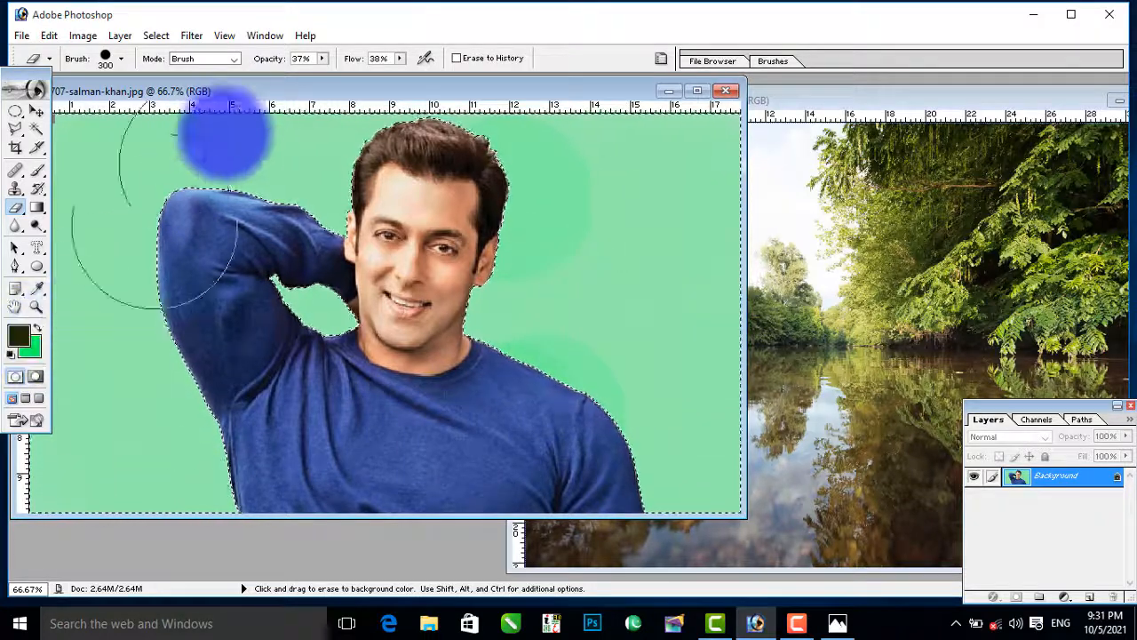
Step: Set the Eraser's opacity and flow to 100%, erase the selected backdrop to solid green, and revert the portrait
click(322, 59)
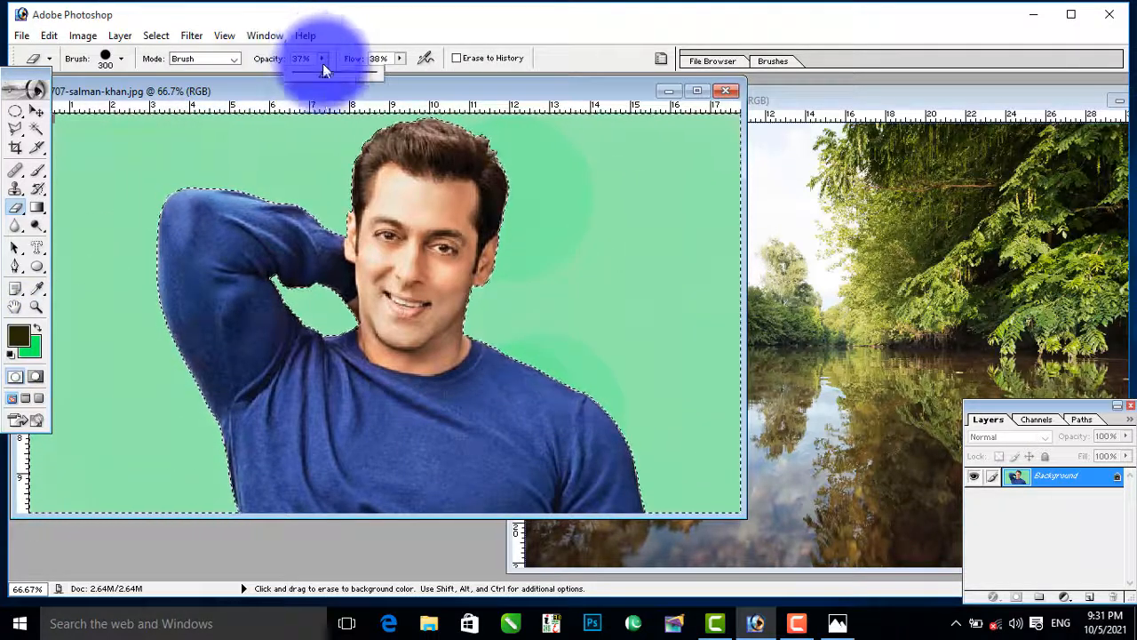
drag(326, 77, 525, 76)
click(400, 58)
mouse_move(675, 163)
mouse_down()
mouse_move(531, 181)
mouse_move(679, 236)
mouse_move(690, 472)
mouse_move(544, 351)
mouse_move(435, 291)
mouse_move(420, 180)
mouse_move(170, 157)
mouse_move(118, 165)
mouse_move(78, 218)
mouse_move(72, 364)
mouse_move(149, 308)
mouse_move(131, 331)
mouse_move(111, 458)
mouse_move(331, 367)
mouse_move(345, 331)
mouse_move(265, 308)
mouse_move(263, 281)
mouse_move(197, 419)
mouse_move(55, 481)
mouse_move(173, 399)
mouse_move(715, 191)
mouse_up()
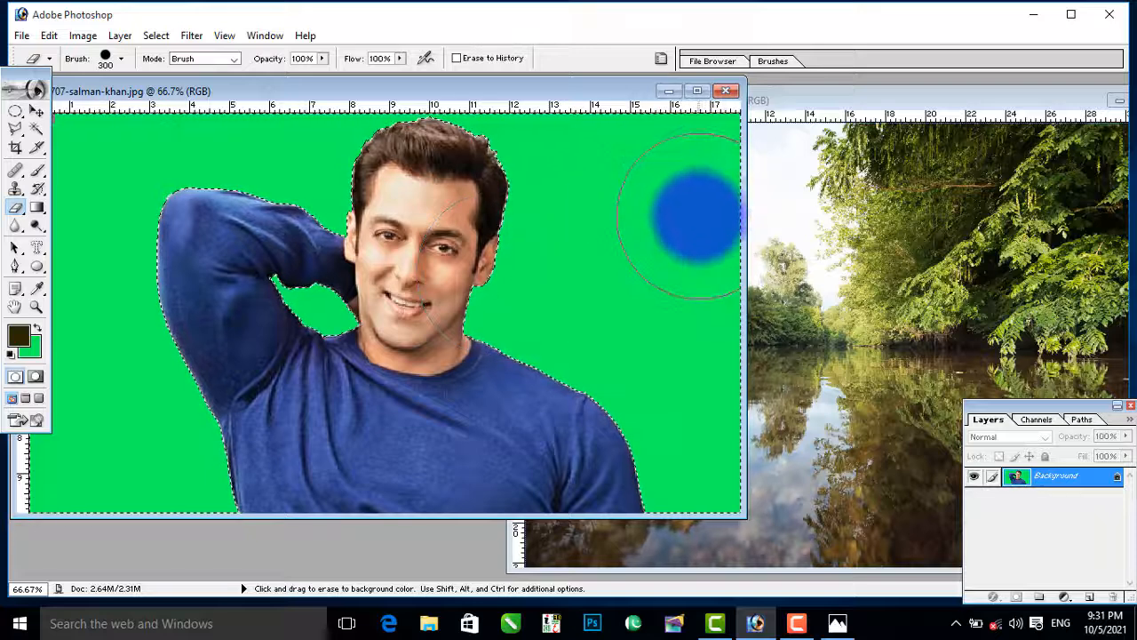
key(F12)
Step: Erase a large area of trees and water in the river photo to green, and undo the stroke
click(865, 254)
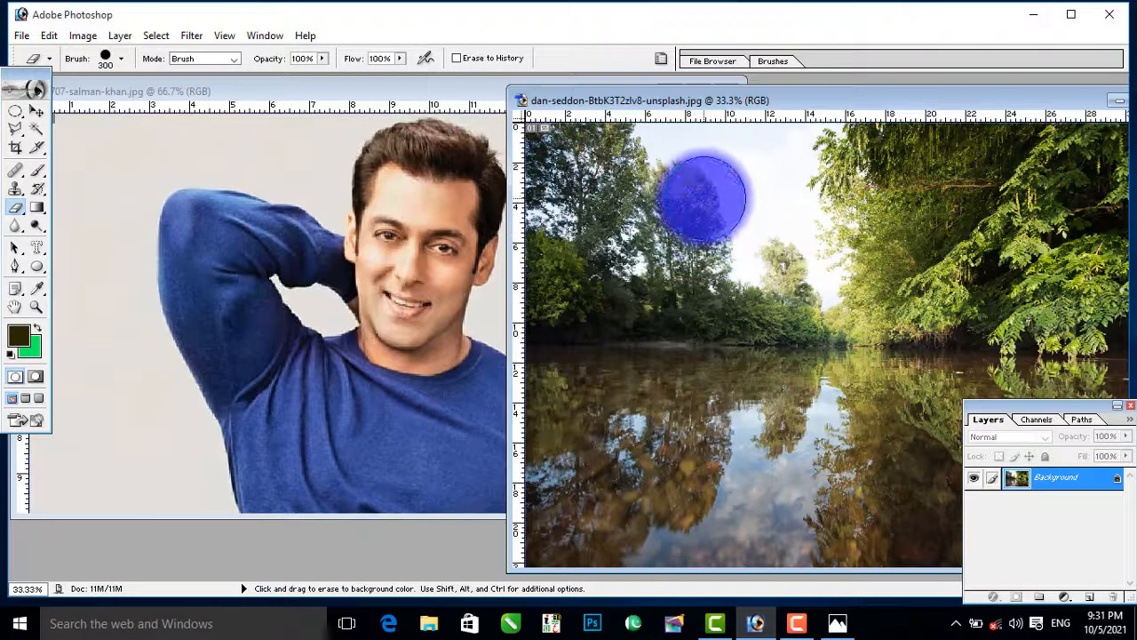
mouse_move(705, 187)
mouse_down()
mouse_move(678, 271)
mouse_move(777, 274)
mouse_move(791, 391)
mouse_move(749, 441)
mouse_move(687, 460)
mouse_move(758, 339)
mouse_move(699, 425)
mouse_move(713, 307)
mouse_move(669, 394)
mouse_move(645, 493)
mouse_move(629, 396)
mouse_move(652, 198)
mouse_up()
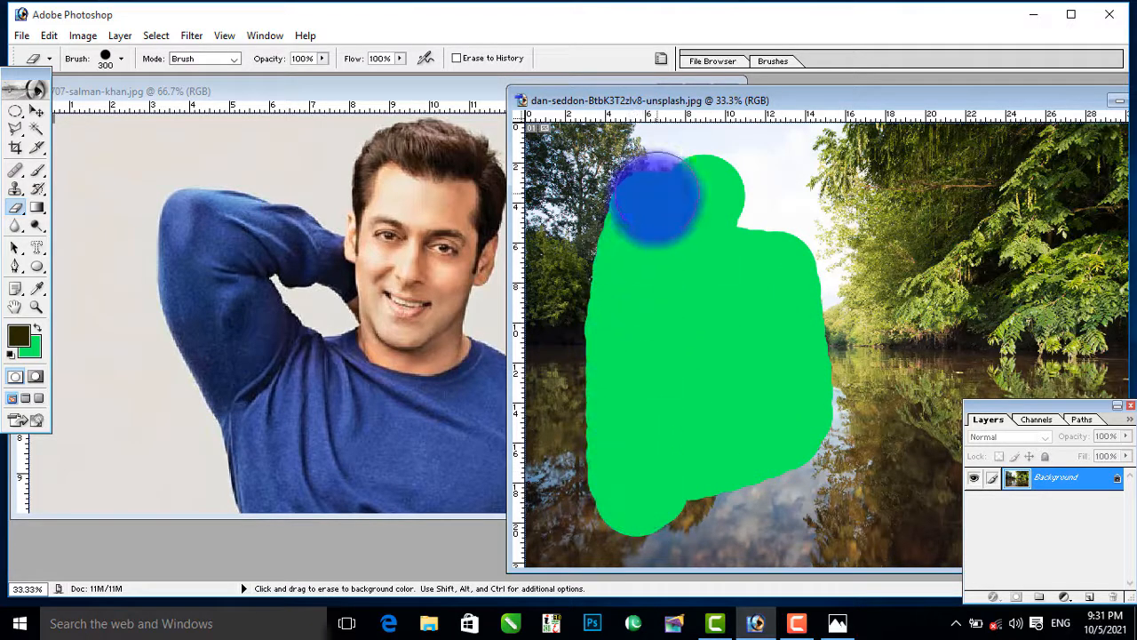
key(ctrl+z)
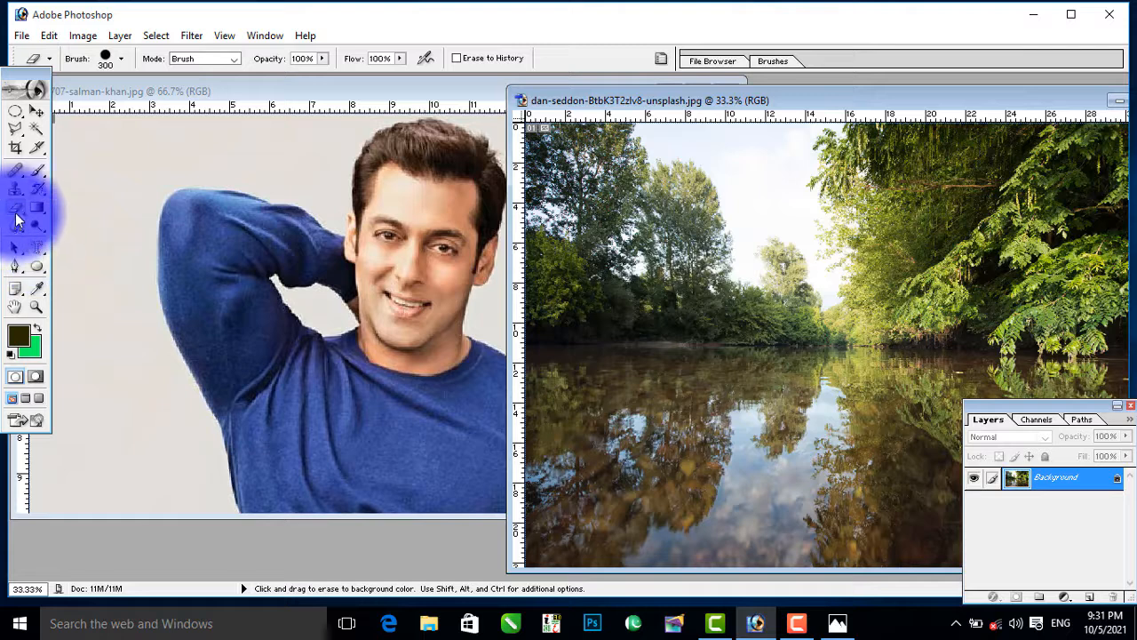
Step: Erase the backdrop around the man in the portrait to transparency with the Background Eraser tool
click(16, 213)
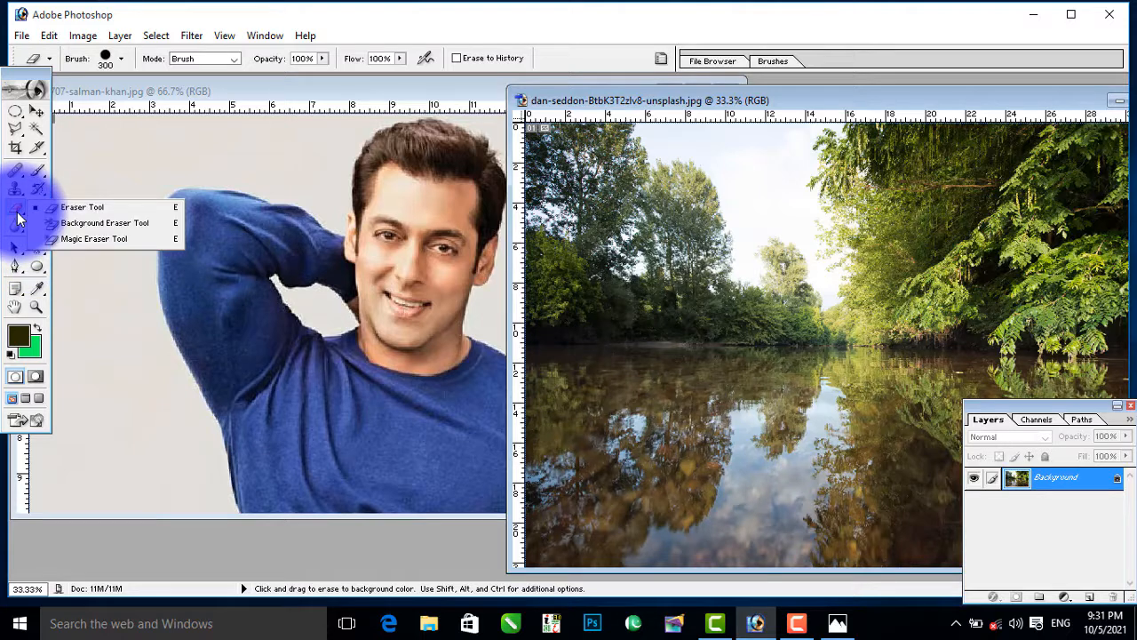
click(109, 224)
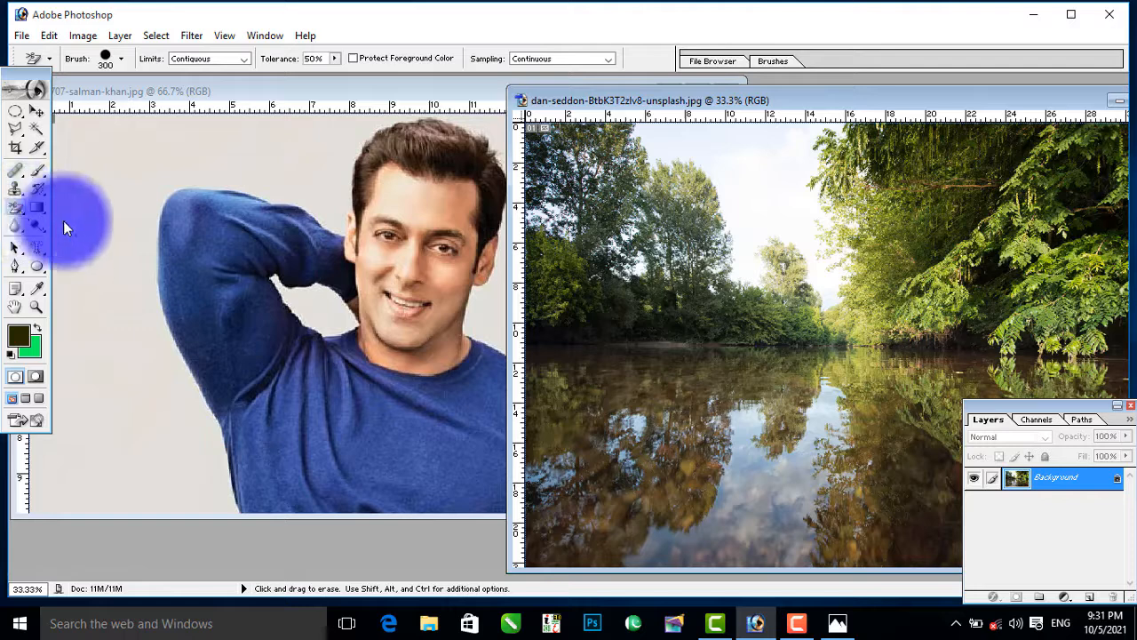
click(114, 220)
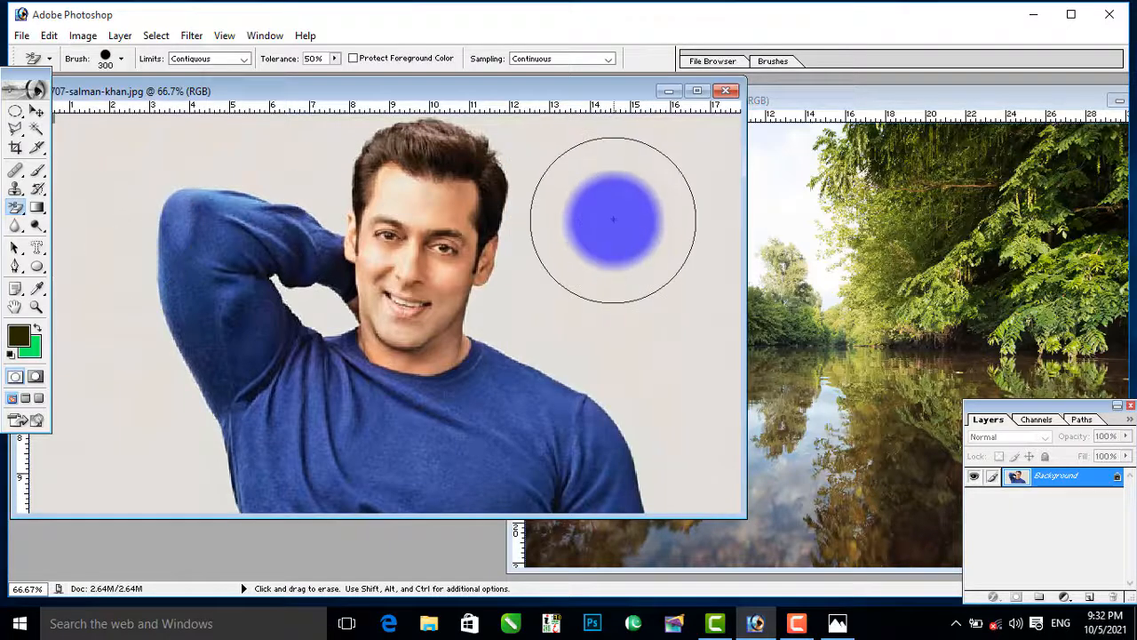
click(24, 213)
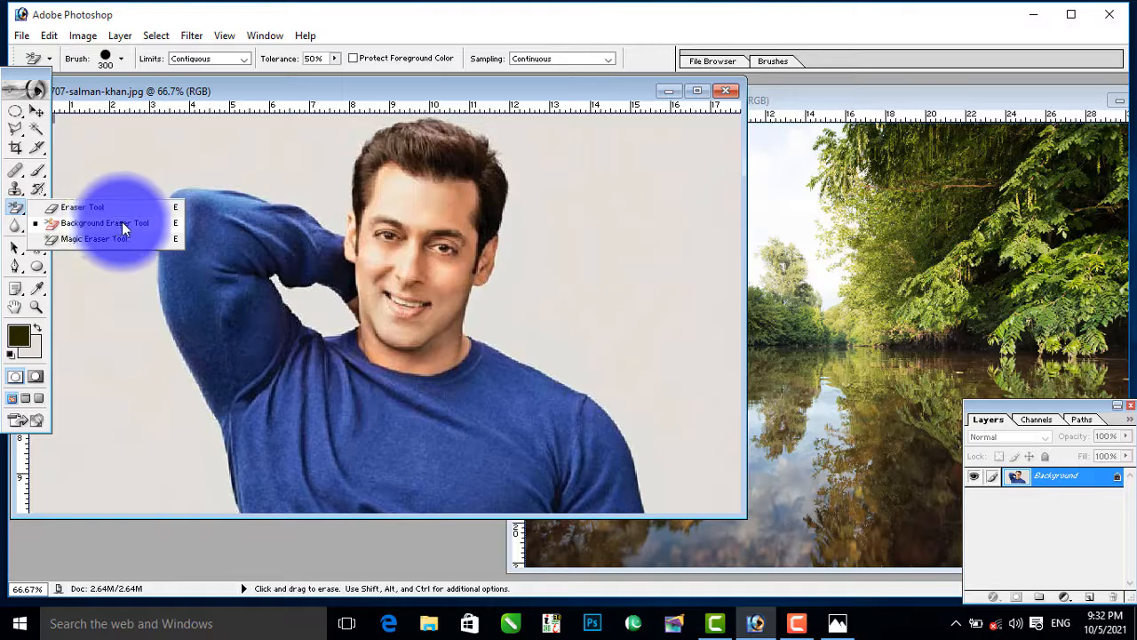
click(93, 222)
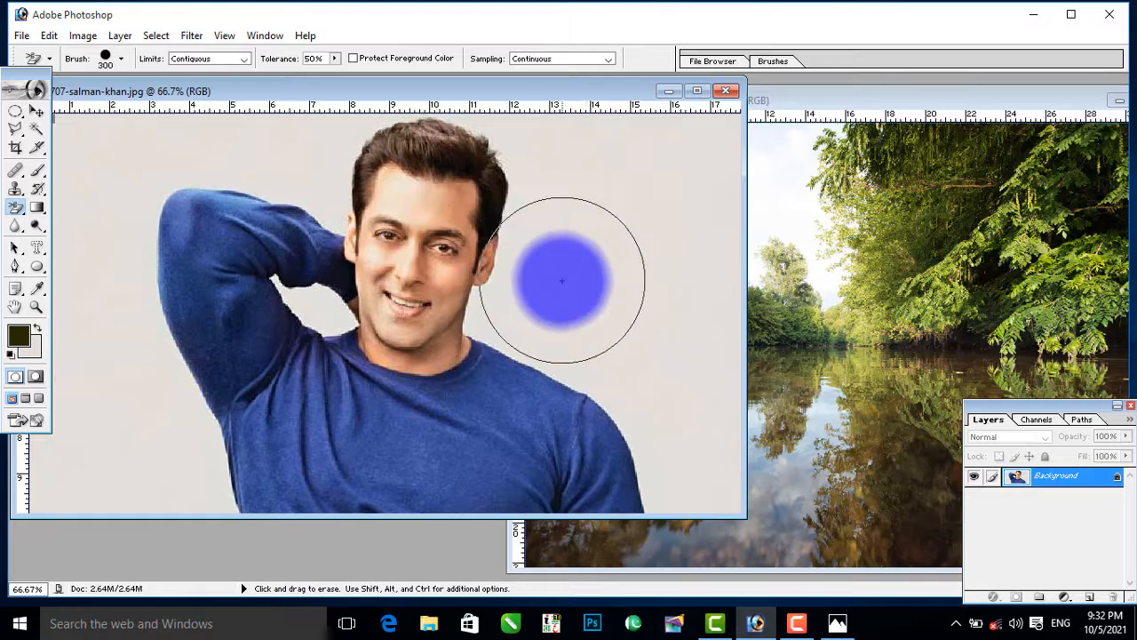
mouse_move(589, 271)
mouse_down()
mouse_move(596, 208)
mouse_move(630, 184)
mouse_move(670, 191)
mouse_move(705, 275)
mouse_move(706, 469)
mouse_move(678, 461)
mouse_move(627, 415)
mouse_move(603, 374)
mouse_move(523, 347)
mouse_move(513, 207)
mouse_move(553, 117)
mouse_move(698, 121)
mouse_move(533, 169)
mouse_move(372, 117)
mouse_move(361, 136)
mouse_move(483, 117)
mouse_move(348, 149)
mouse_move(121, 324)
mouse_move(57, 226)
mouse_move(174, 457)
mouse_move(171, 445)
mouse_move(117, 438)
mouse_move(81, 410)
mouse_move(166, 389)
mouse_move(166, 355)
mouse_move(180, 356)
mouse_move(116, 481)
mouse_move(85, 508)
mouse_up()
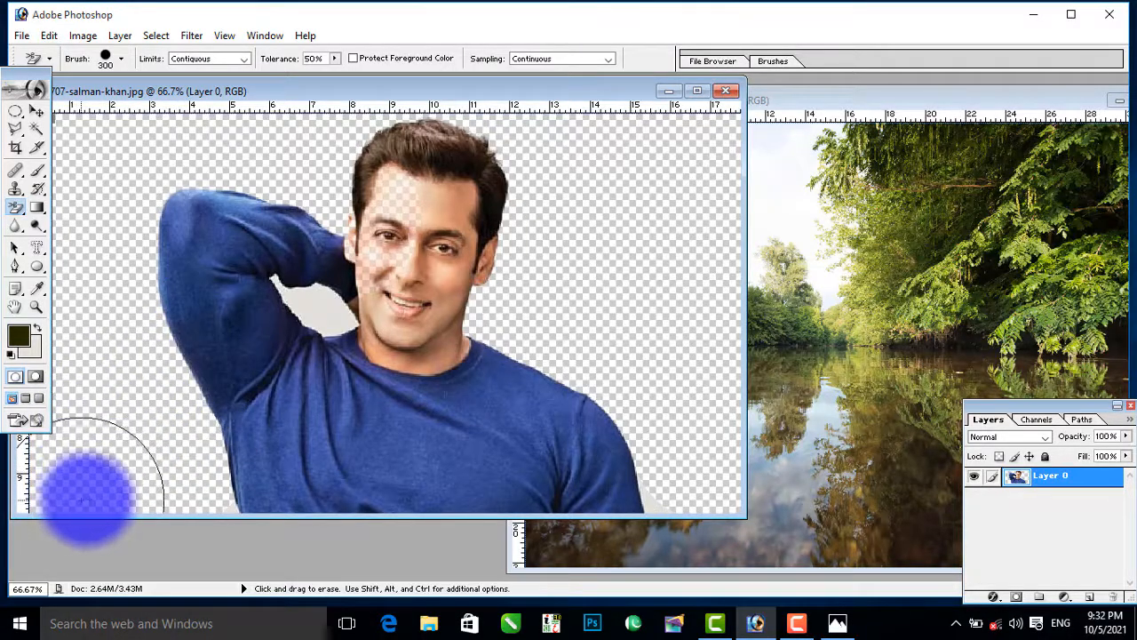
Step: Move the cut-out man slightly sideways on the canvas, and revert the portrait to its saved state
click(38, 111)
drag(444, 252, 490, 247)
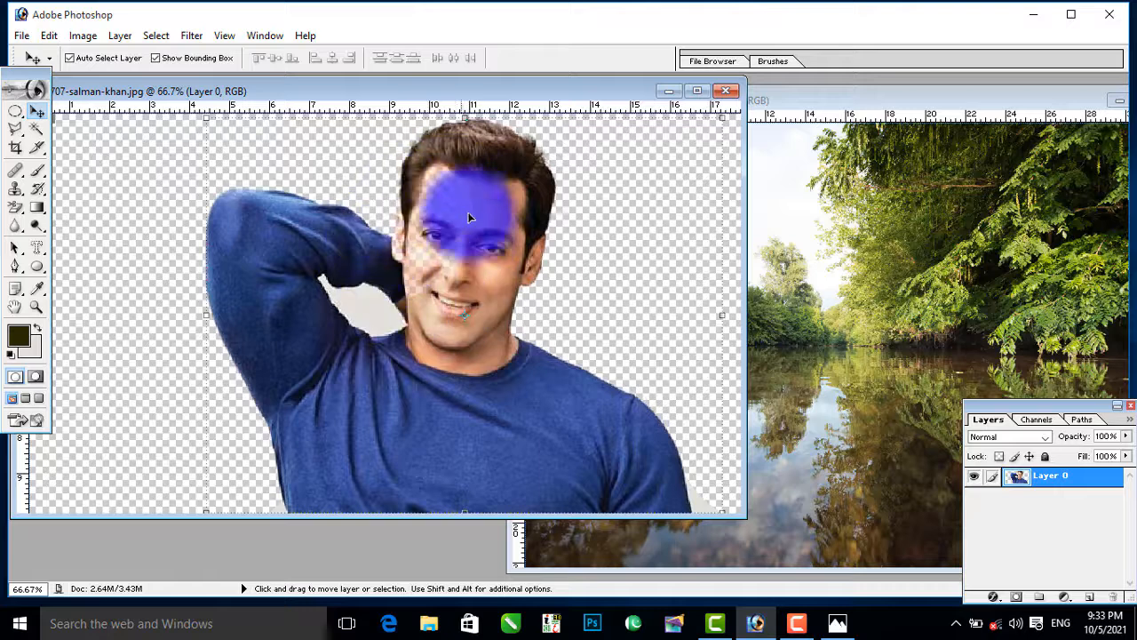
key(F12)
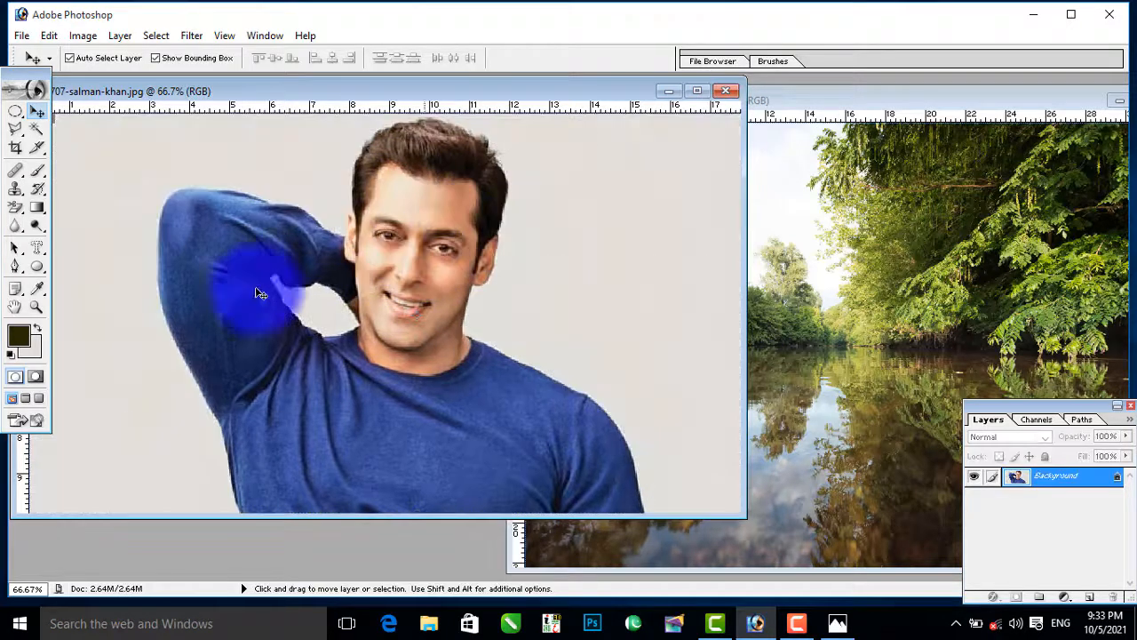
Step: Clear the portrait's plain backdrop to transparency with the Magic Eraser tool
click(14, 206)
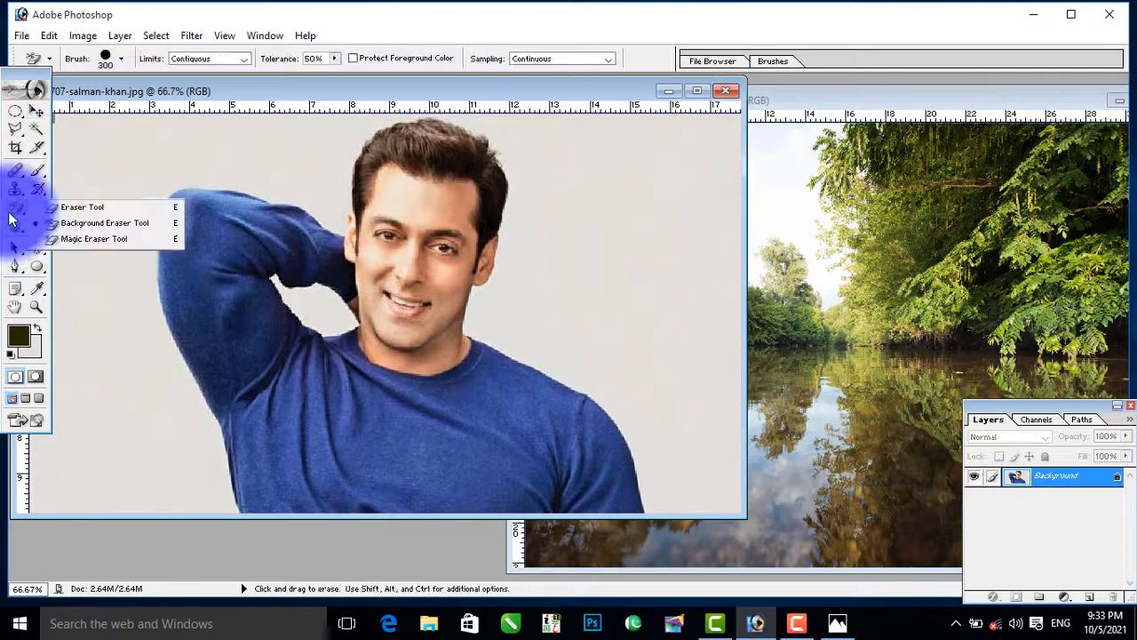
click(82, 239)
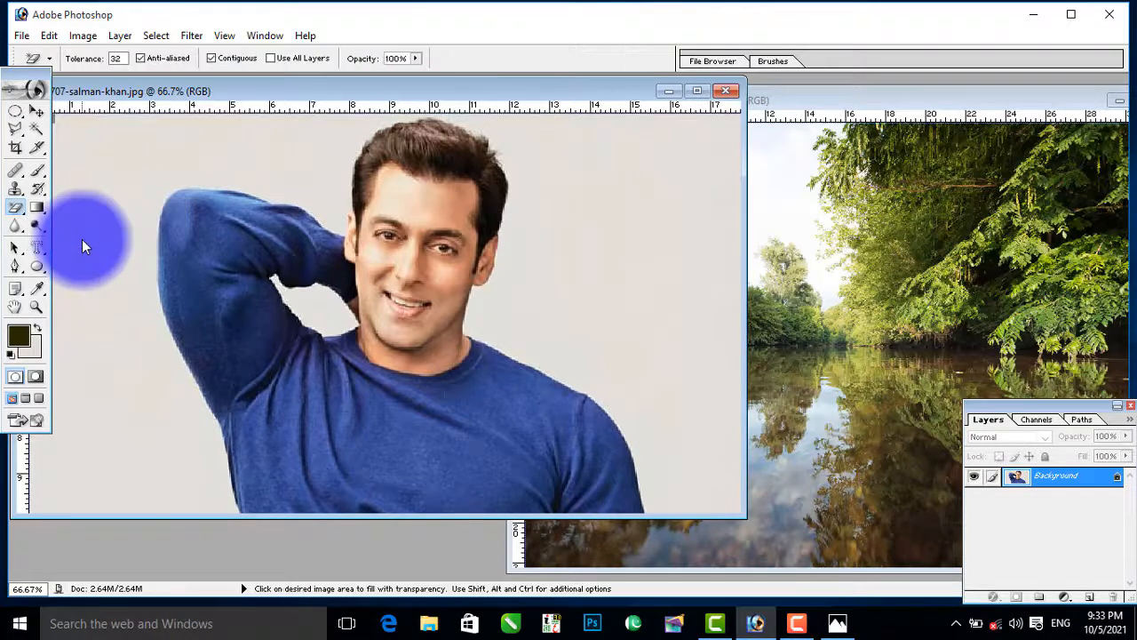
click(630, 236)
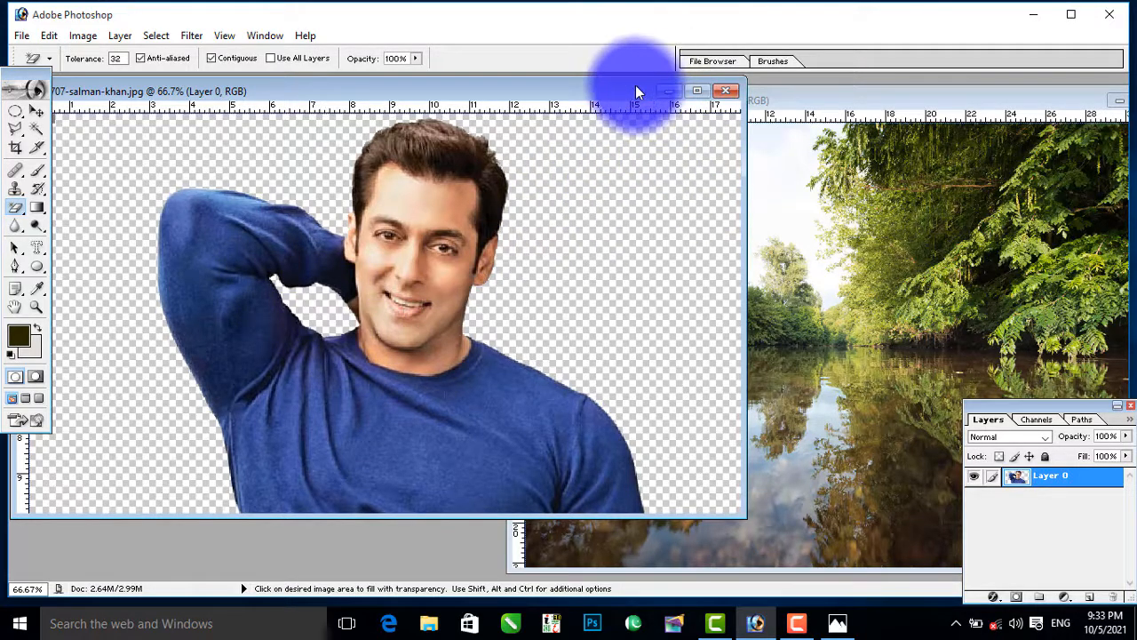
Step: Minimize the portrait and open the image 1146264 from the Photoshop folder
click(671, 92)
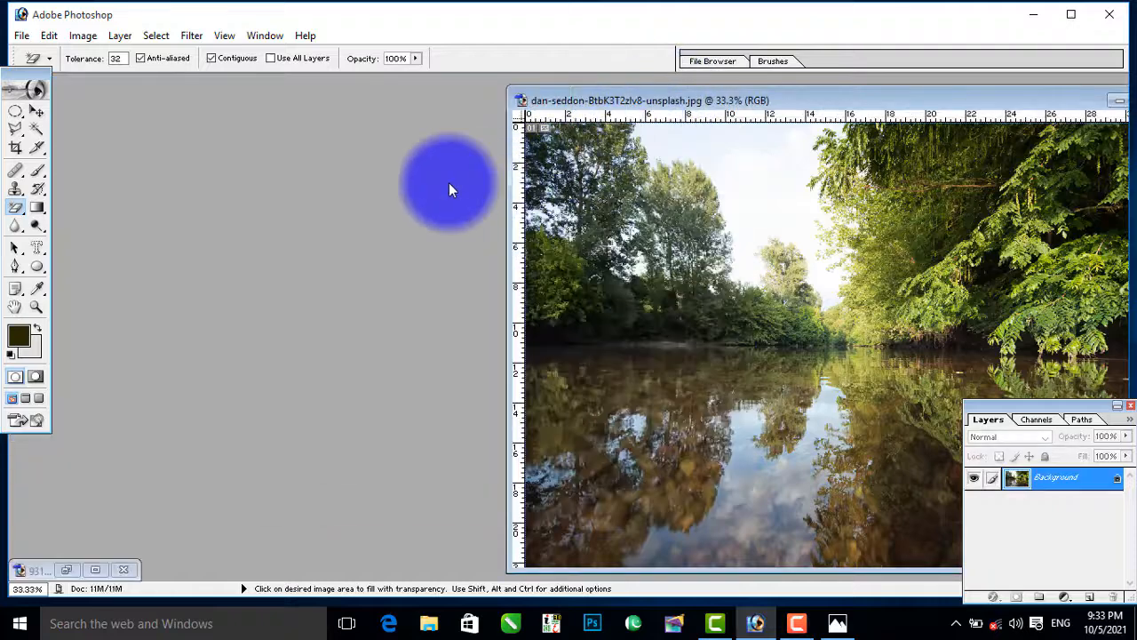
double_click(448, 184)
click(641, 298)
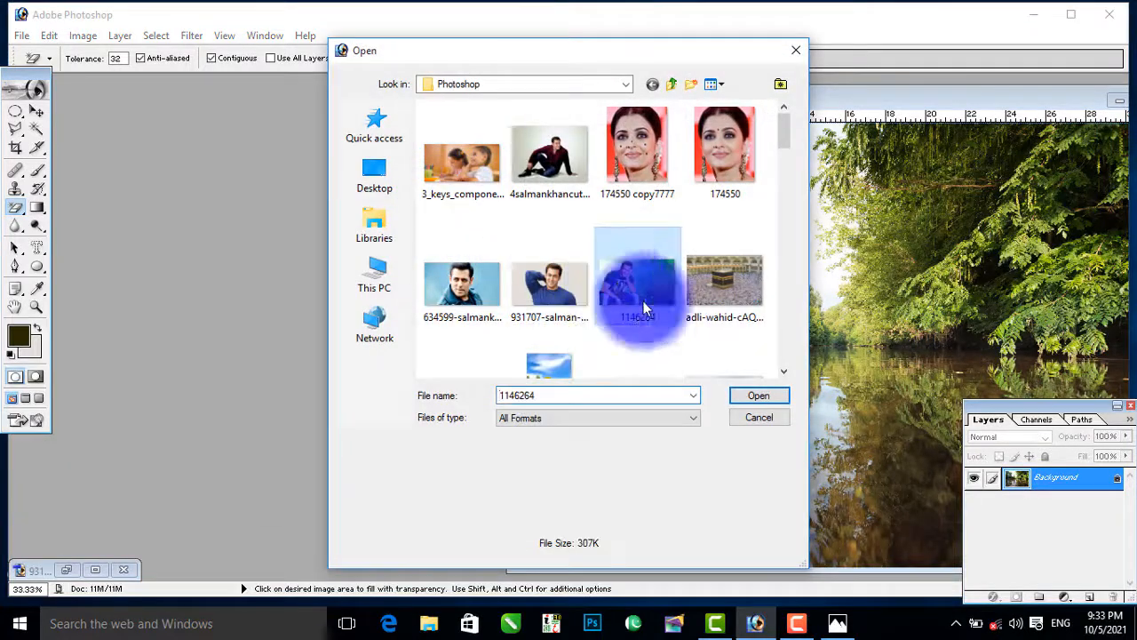
click(741, 393)
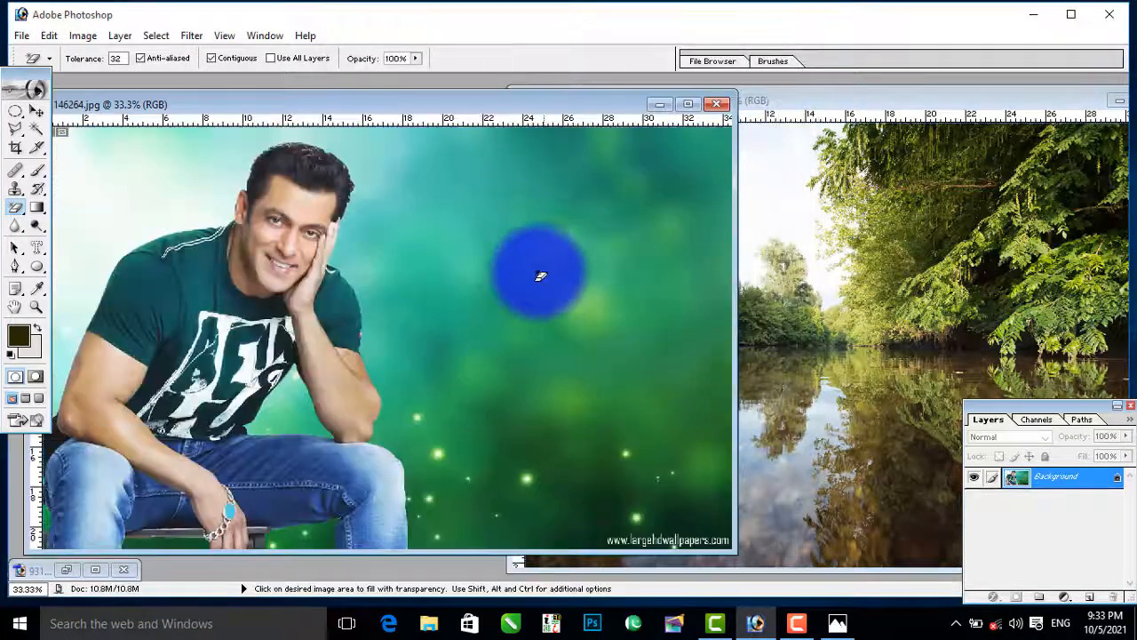
Step: Clear several teal and green background areas beside the seated man with the Magic Eraser
click(493, 257)
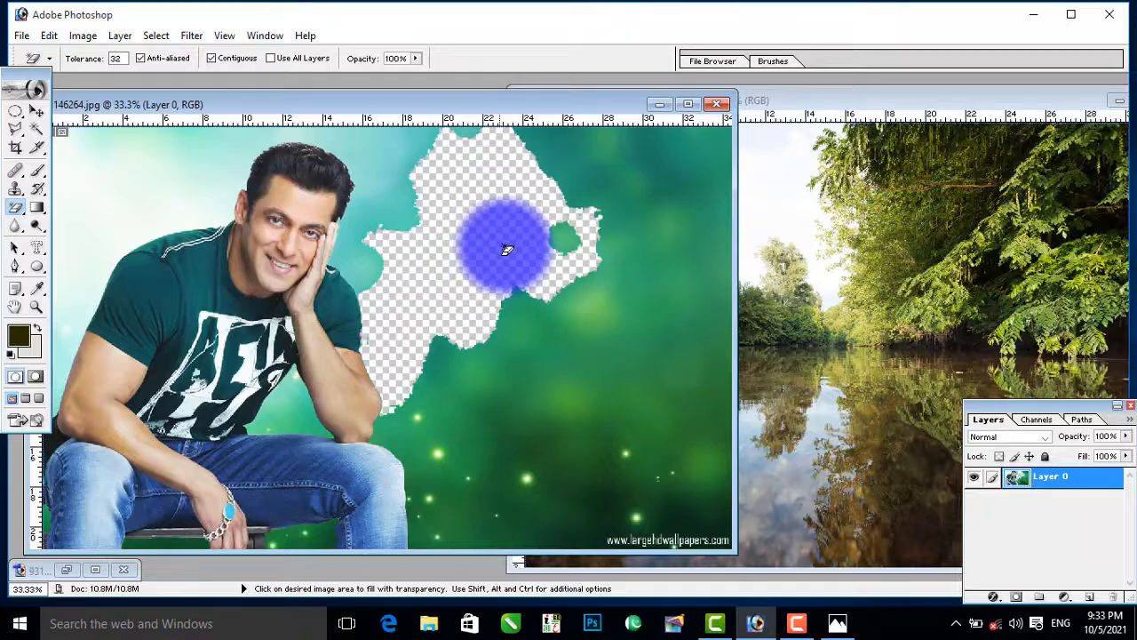
click(635, 185)
click(690, 382)
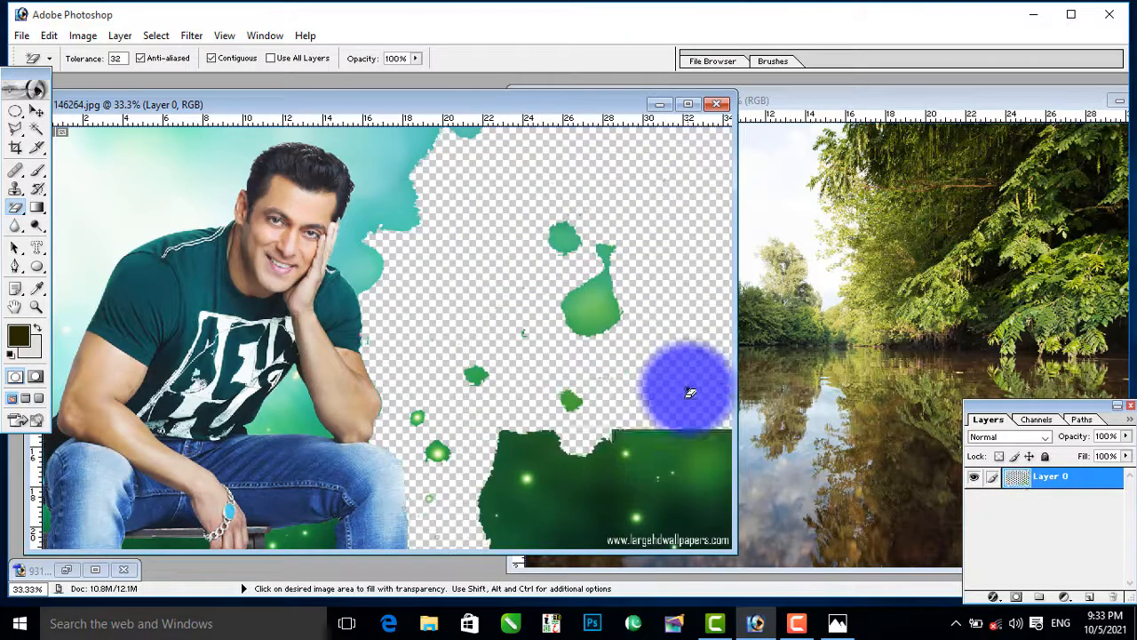
click(605, 297)
click(573, 240)
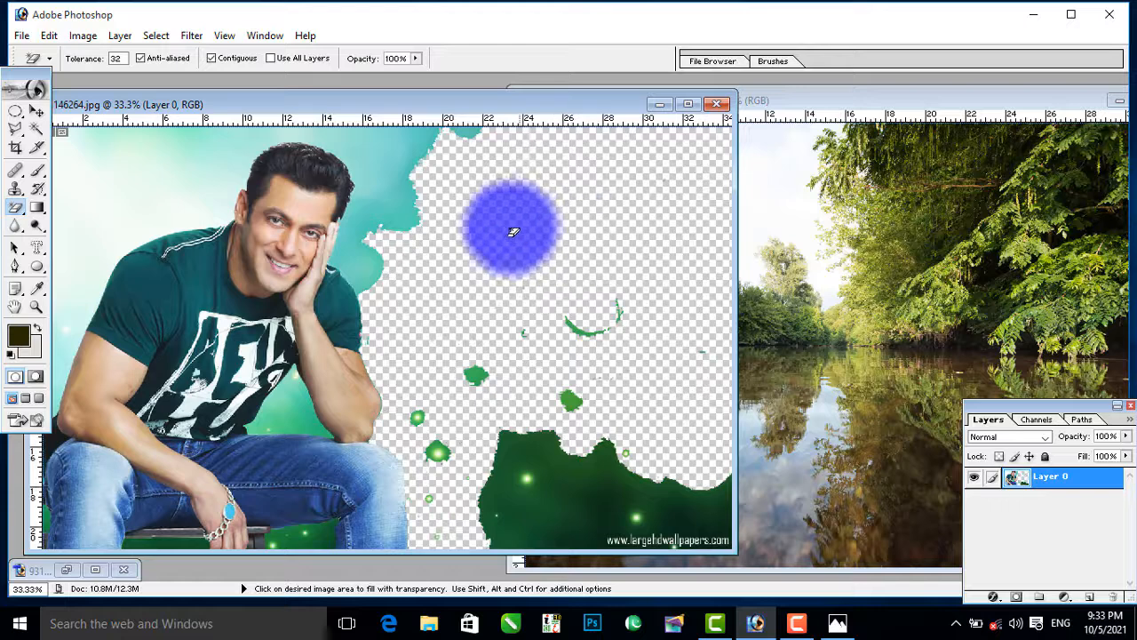
Step: Clear the remaining light background around the seated man's head and shoulders, and revert both photos to their saved state
click(400, 199)
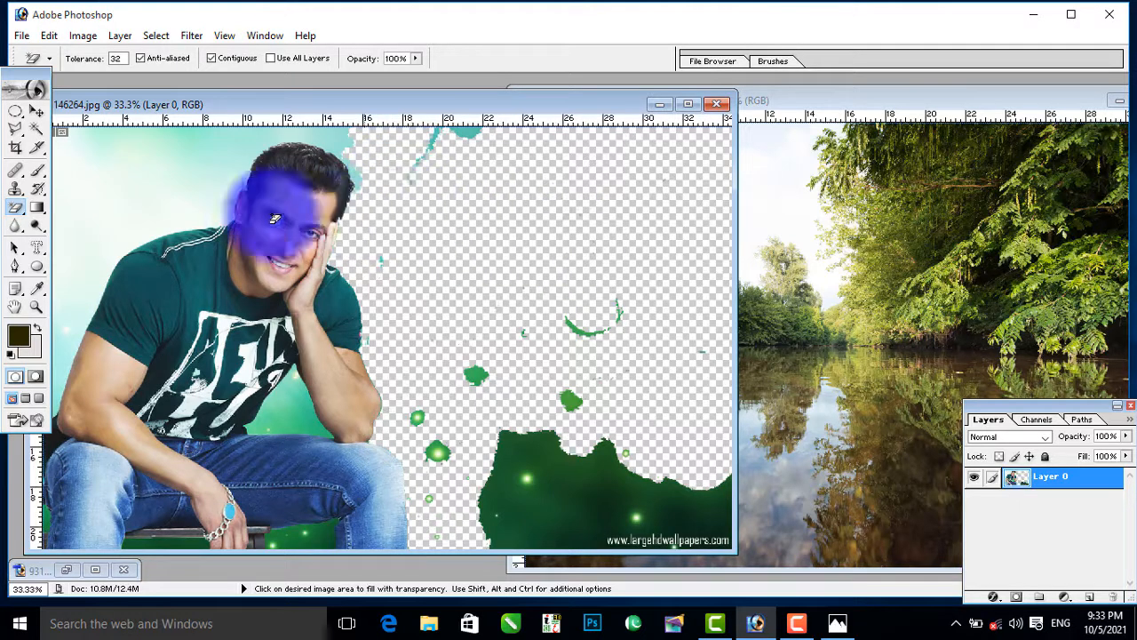
click(149, 179)
click(216, 140)
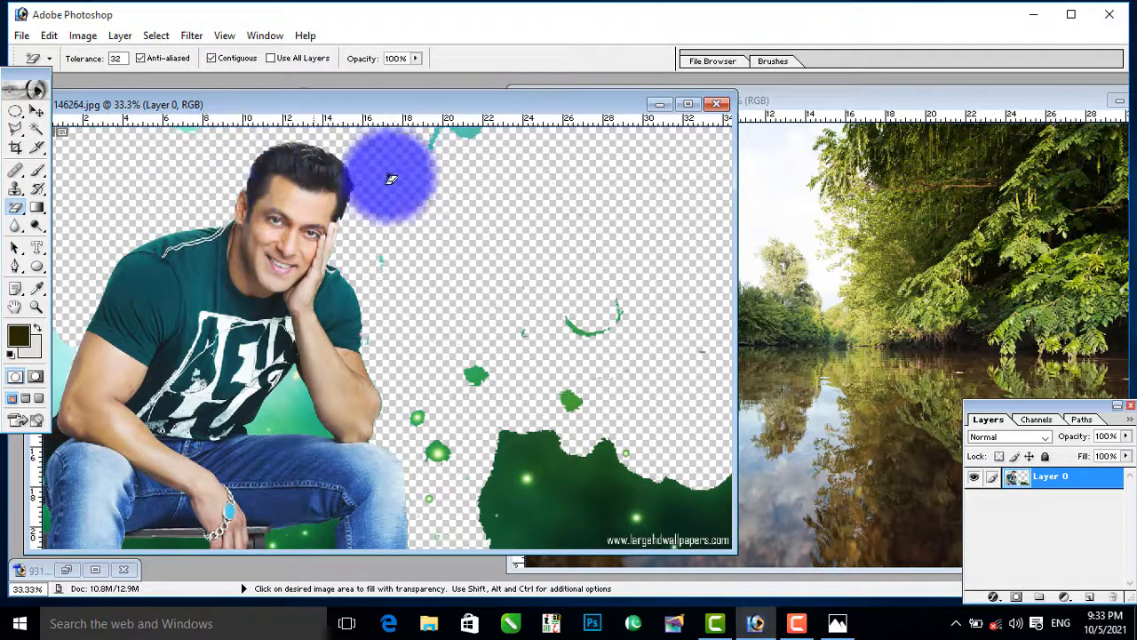
click(16, 209)
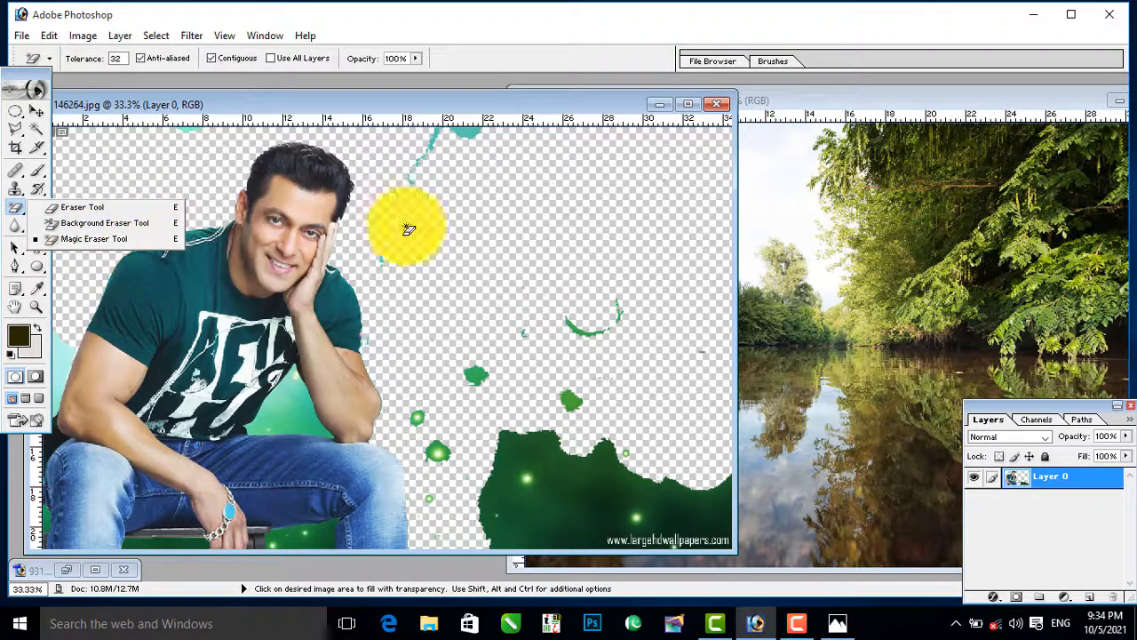
key(F12)
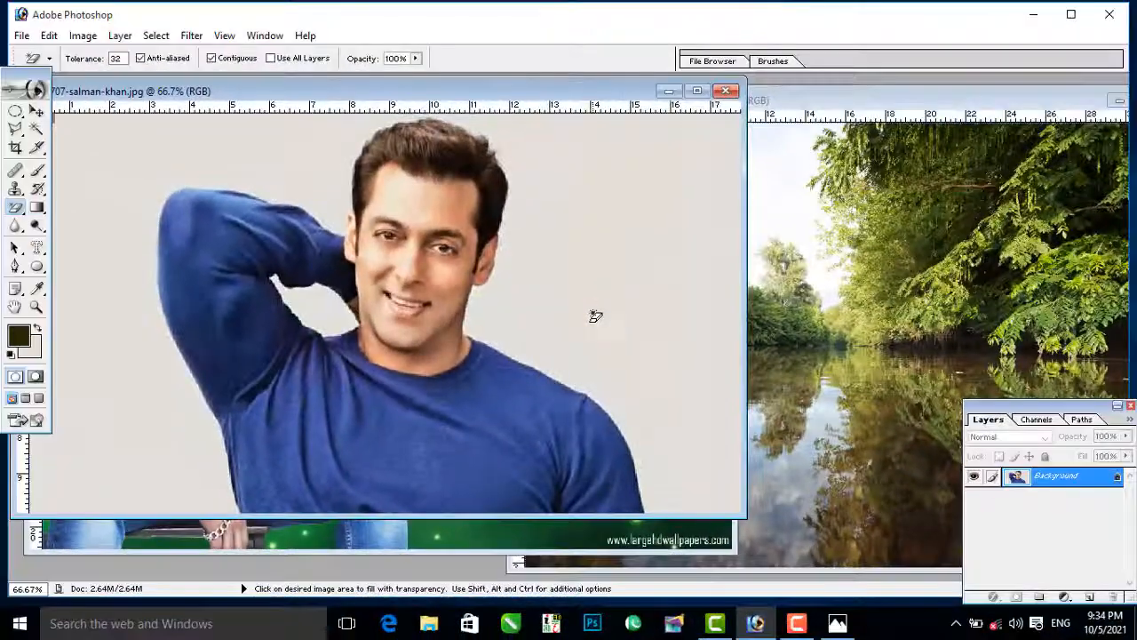
Step: Blur the man's face in the portrait with the Blur tool at 100% strength, and try to revert the photo
click(15, 229)
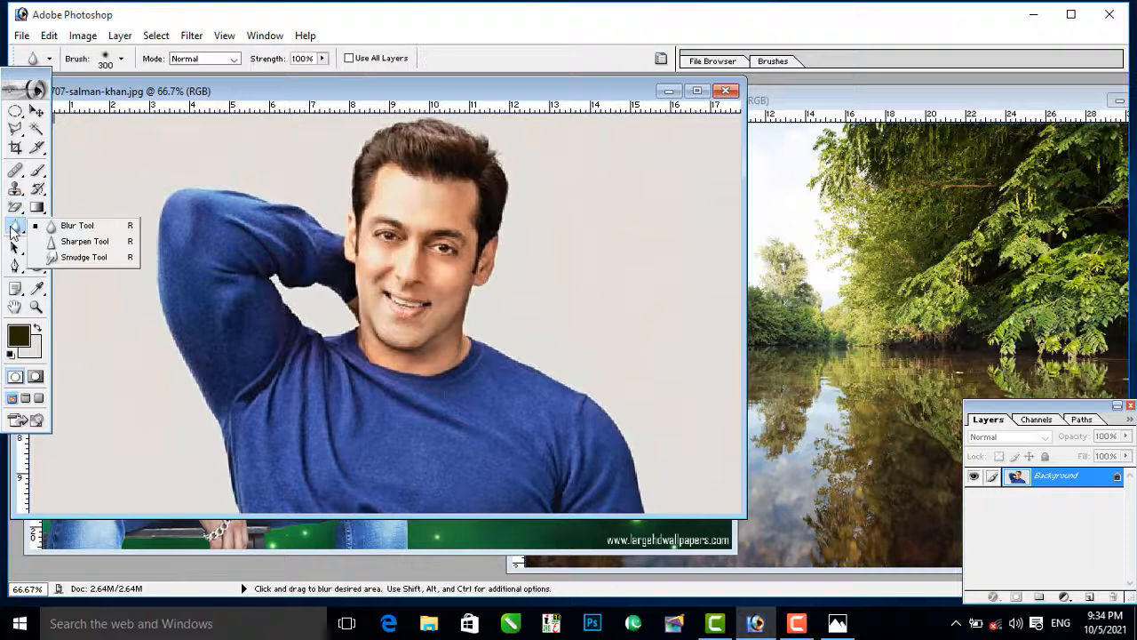
click(98, 228)
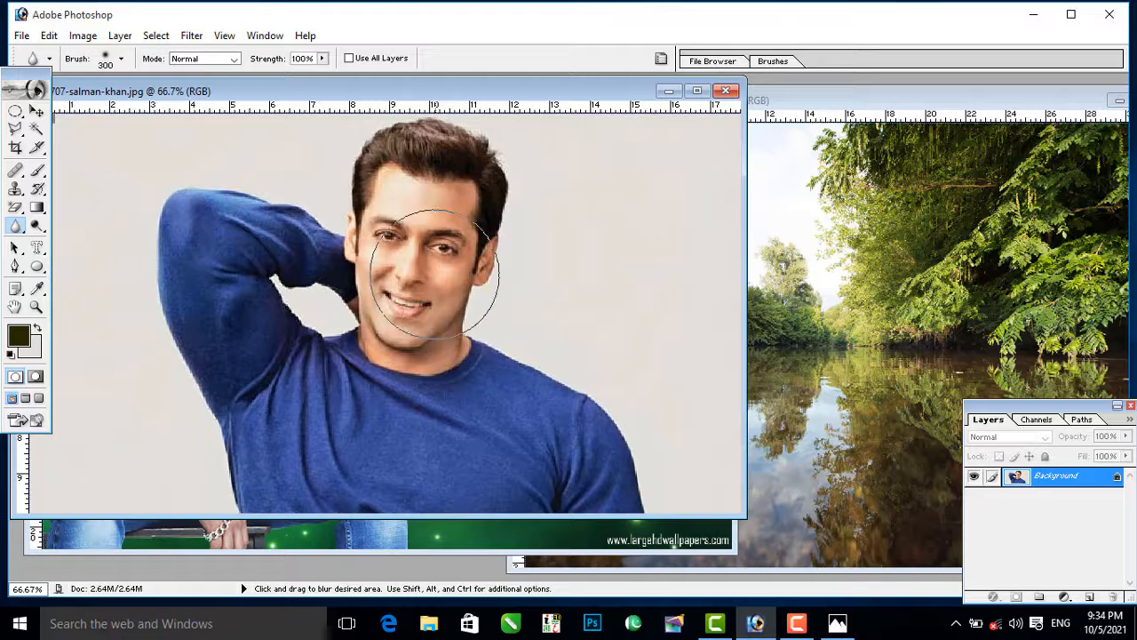
key(ctrl+plus)
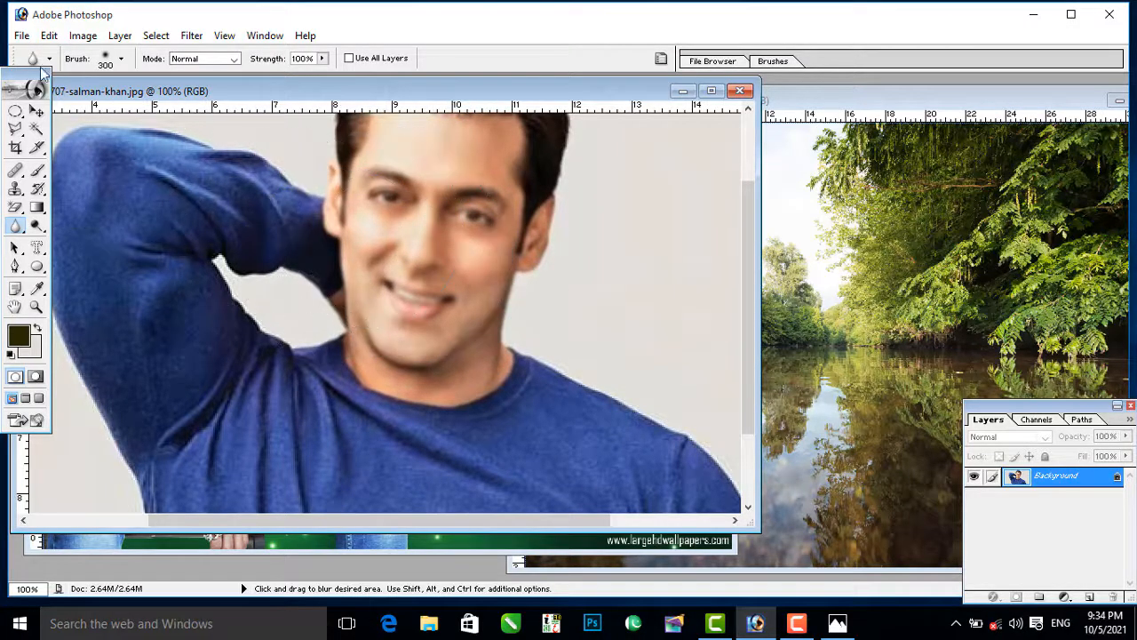
click(22, 36)
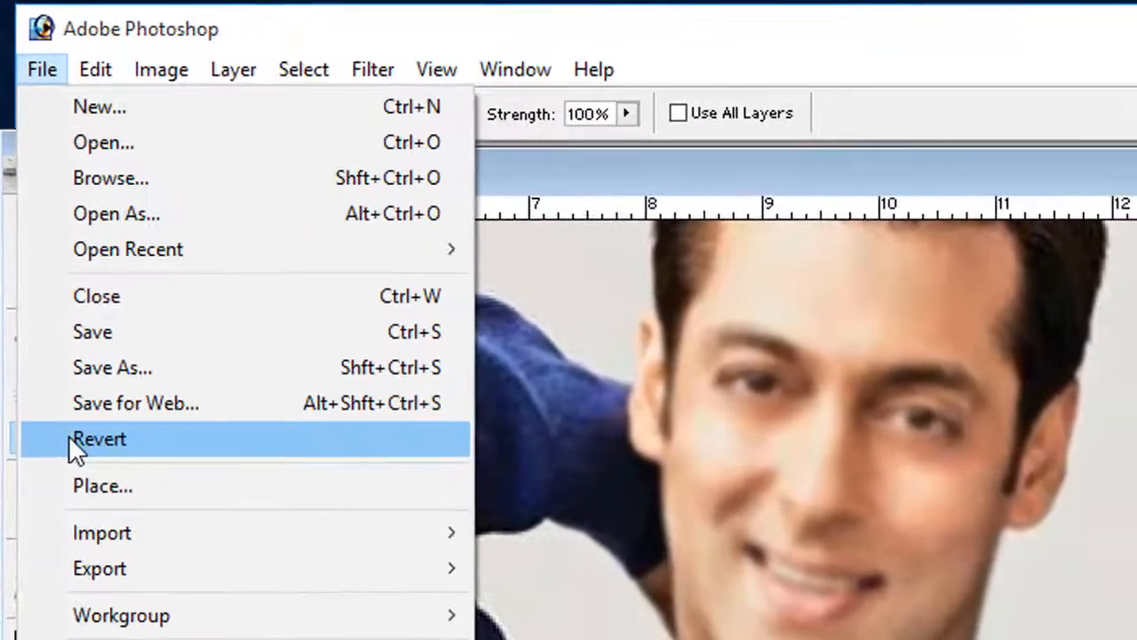
click(44, 231)
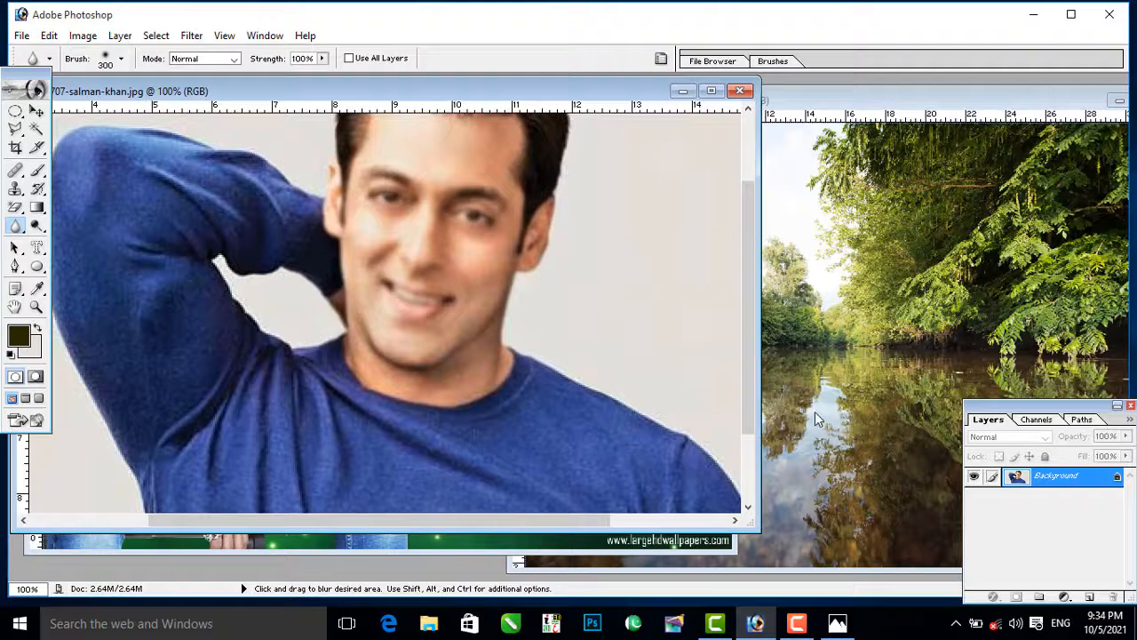
Step: Compare the man's face with and without the blur, and close both portraits of the man
key(ctrl+z)
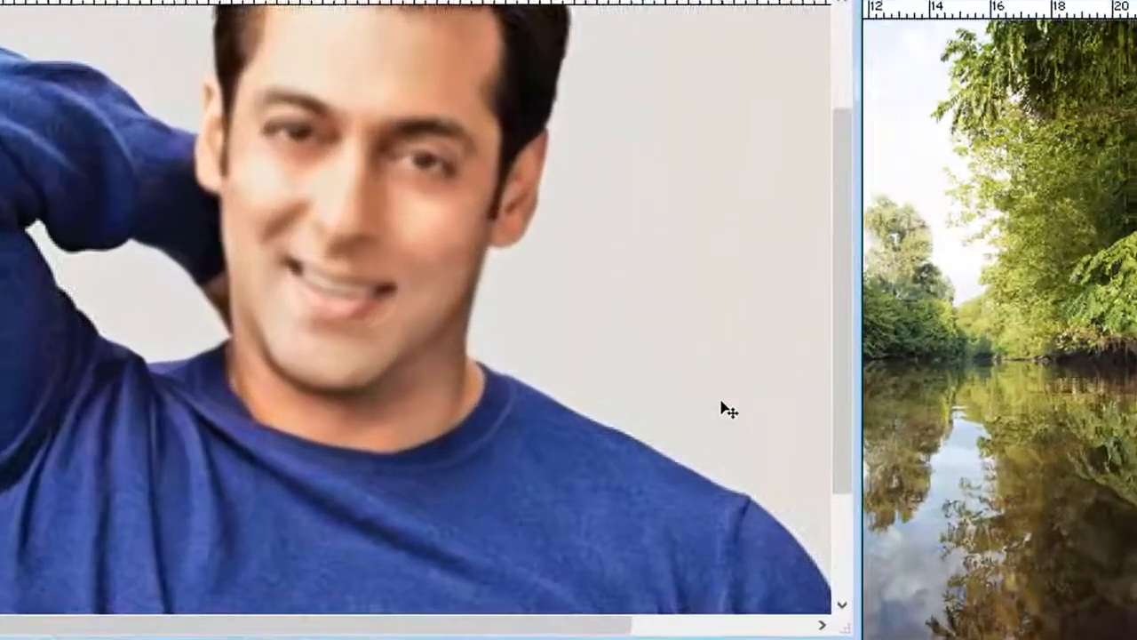
key(ctrl+z)
key(ctrl+z)
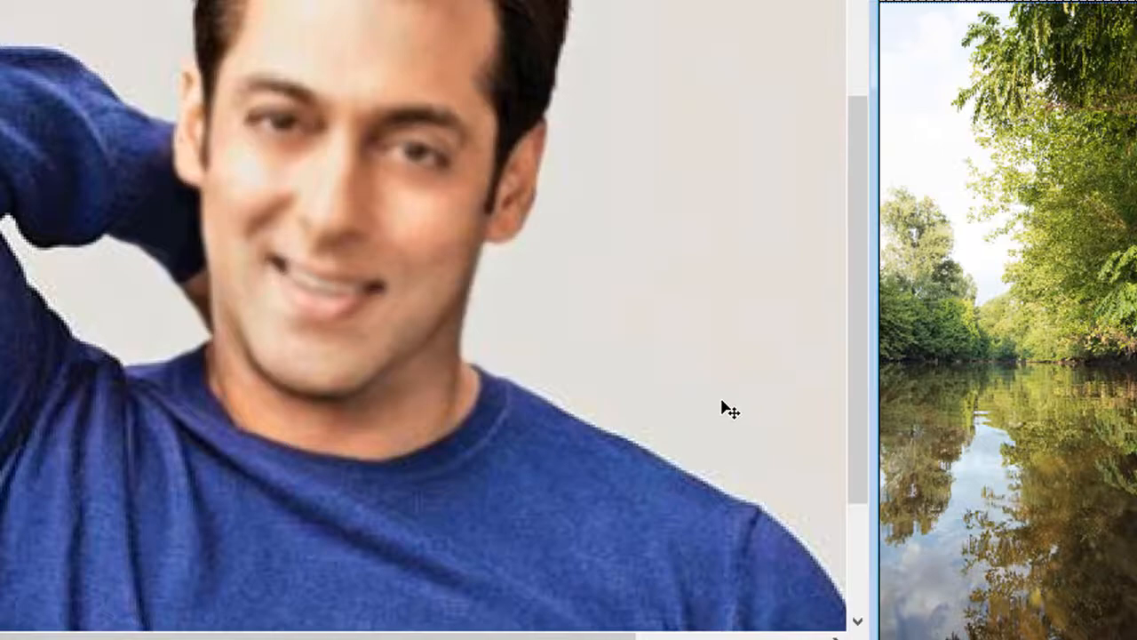
key(ctrl+z)
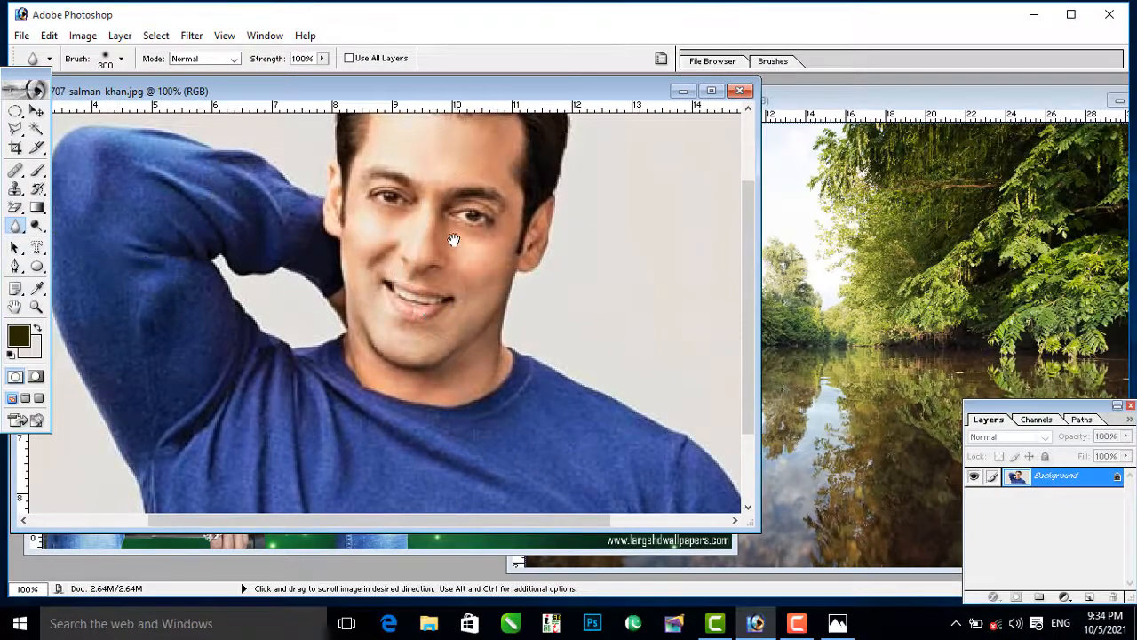
drag(453, 239, 466, 338)
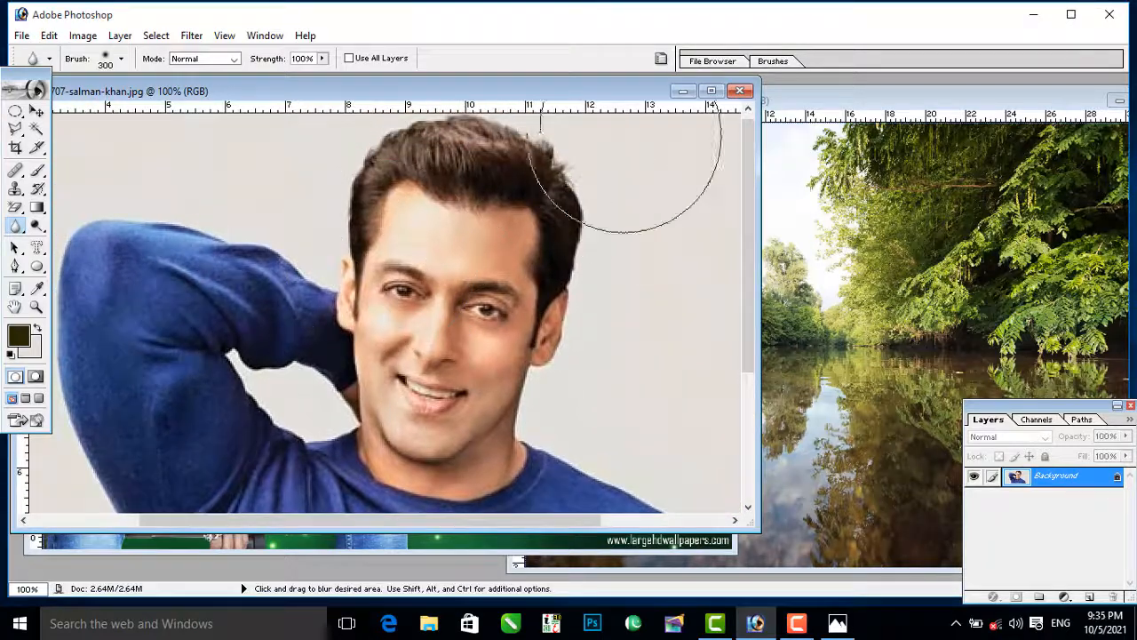
click(744, 91)
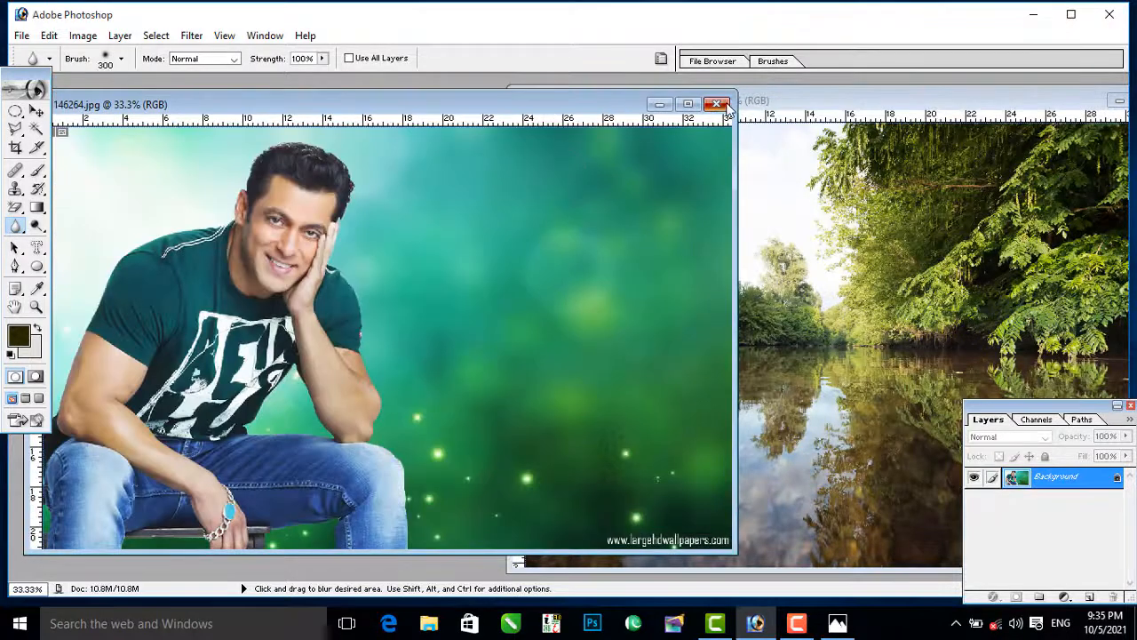
click(717, 104)
Step: Open the image connecting-schoolage-child.jpg and maximize its document window
double_click(473, 187)
click(782, 398)
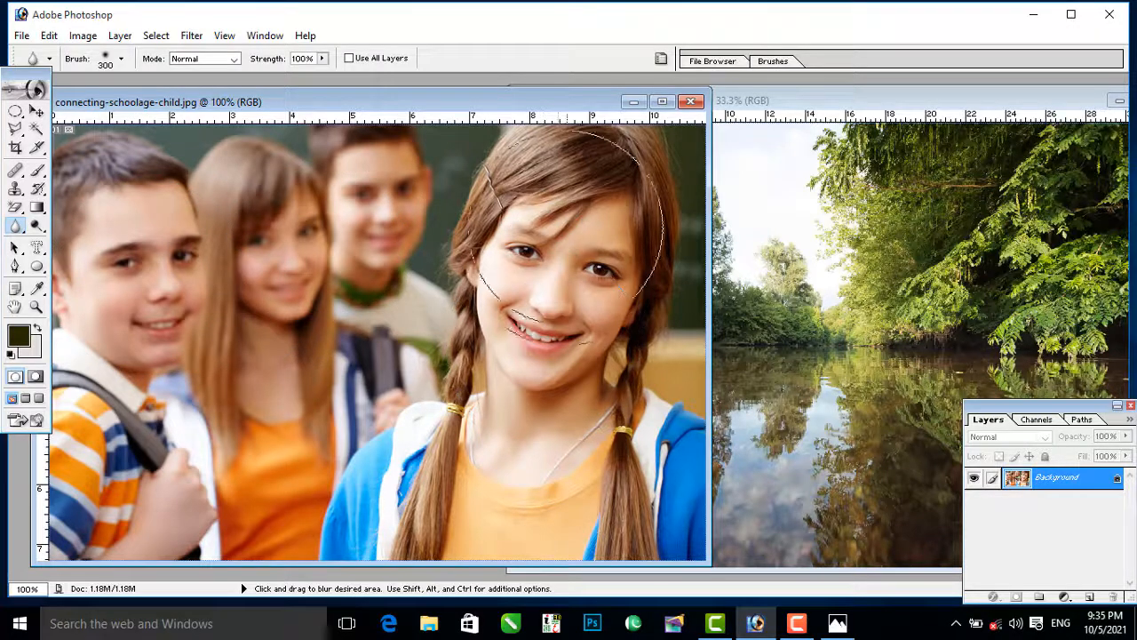
click(662, 101)
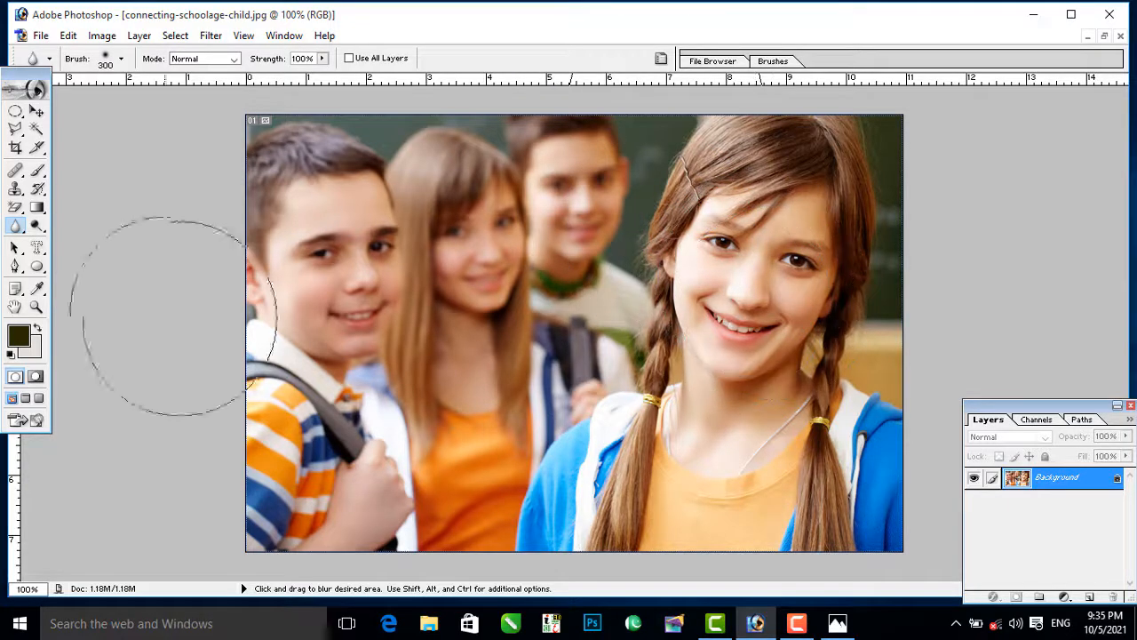
Step: Select the front girl's face with an elliptical marquee and open the Mosaic filter for it
drag(26, 116, 80, 128)
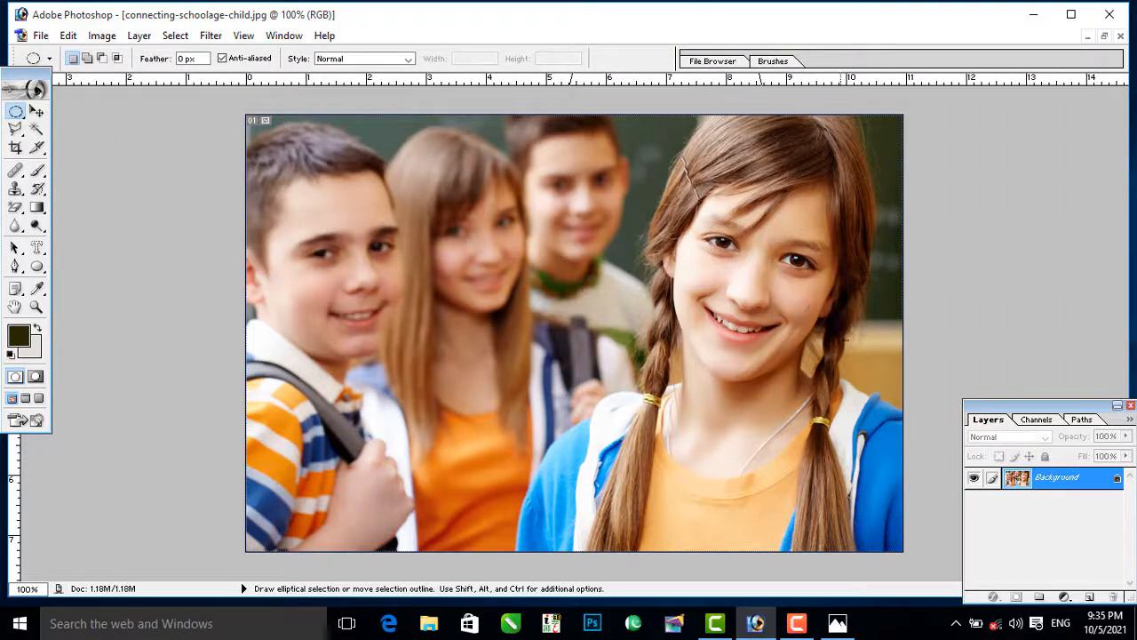
drag(870, 357, 879, 393)
click(212, 37)
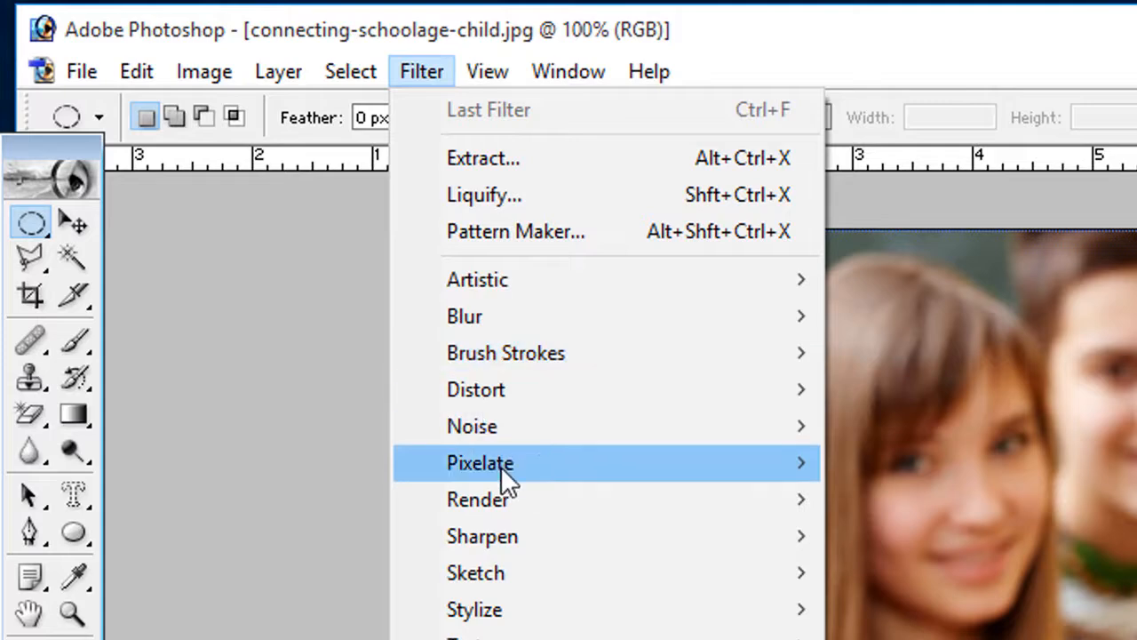
mouse_move(501, 468)
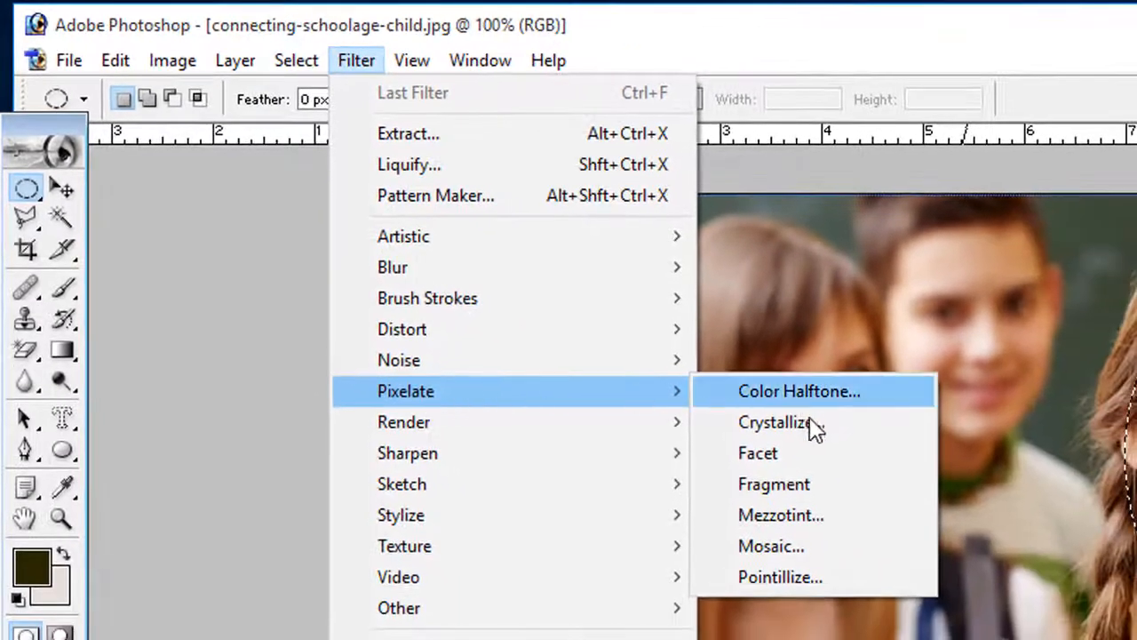
click(800, 546)
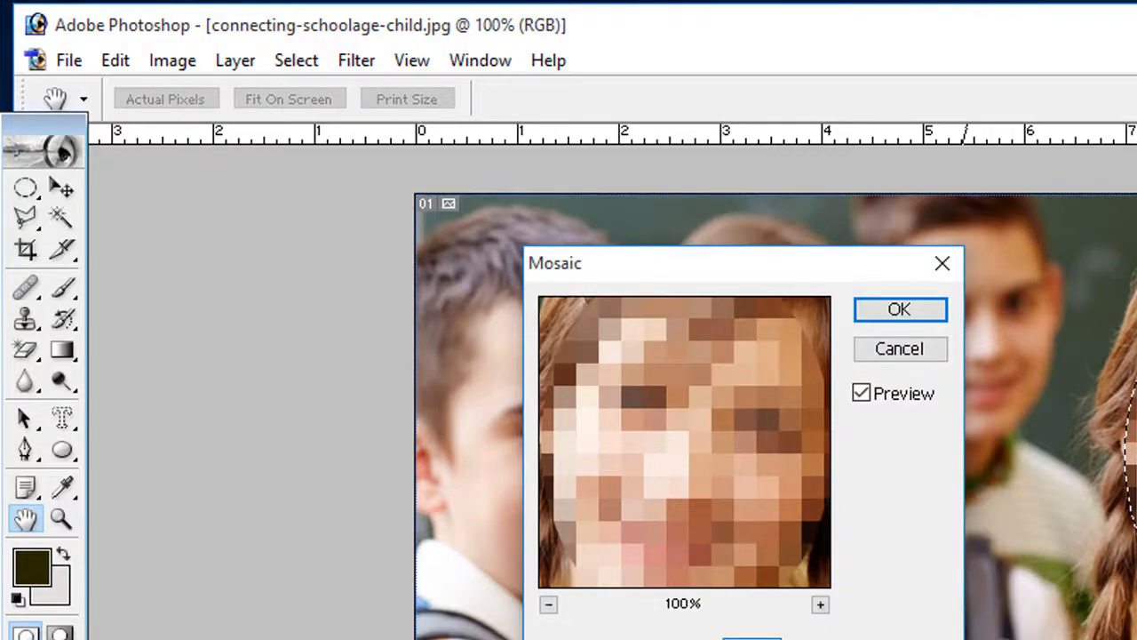
Step: Pixelate the selected face with a Mosaic cell size of 12 square, and undo the effect
drag(567, 638, 577, 639)
drag(509, 614, 377, 409)
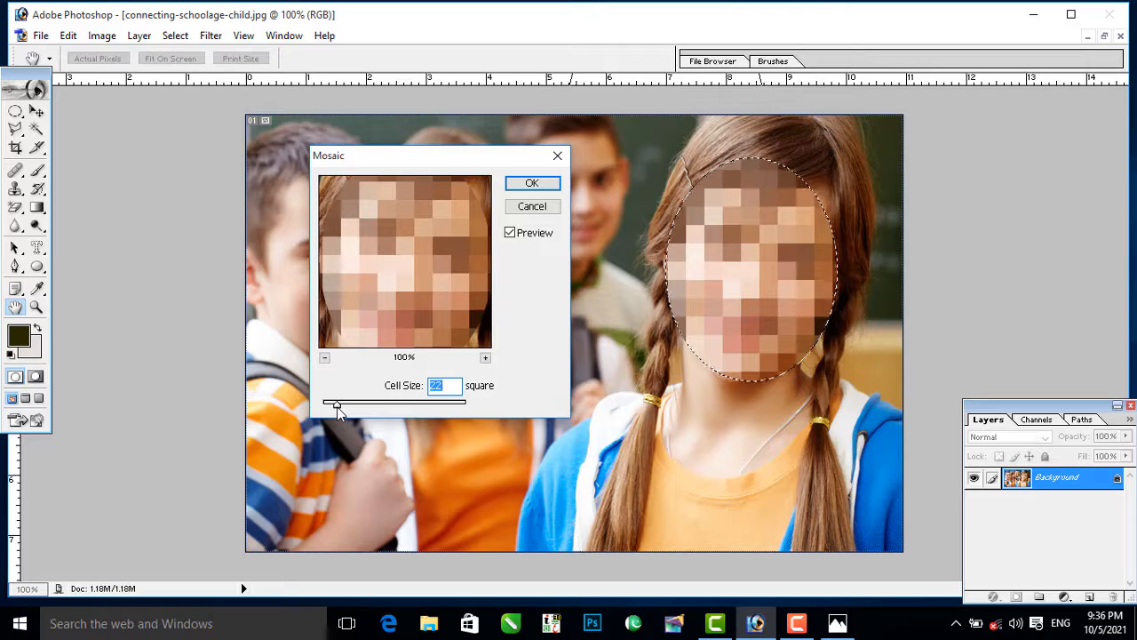
drag(337, 411, 330, 409)
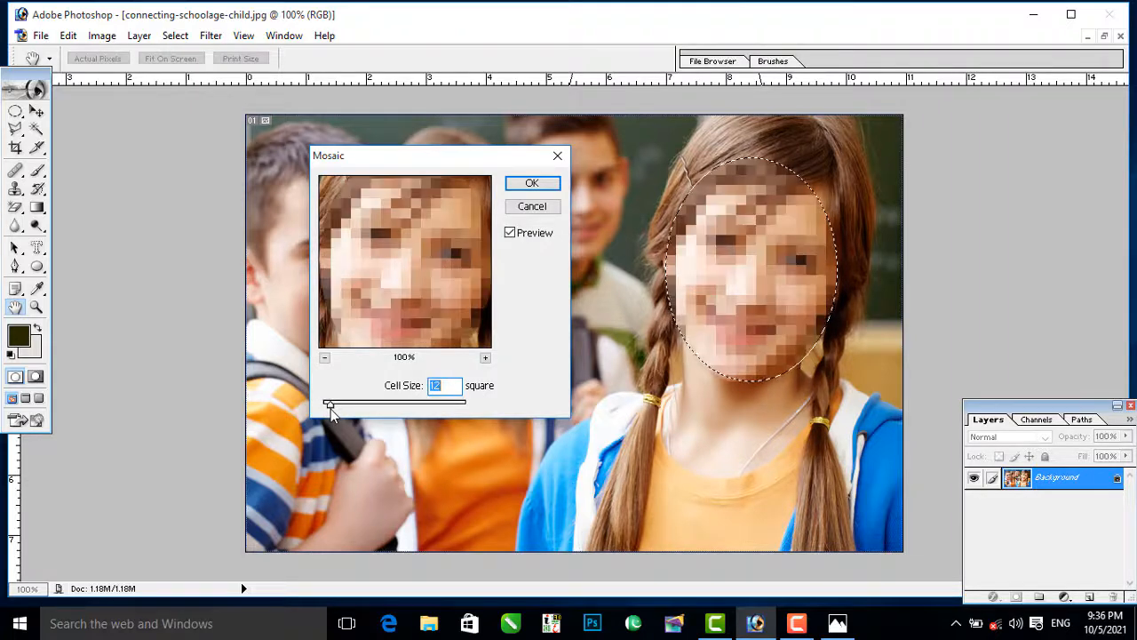
click(530, 184)
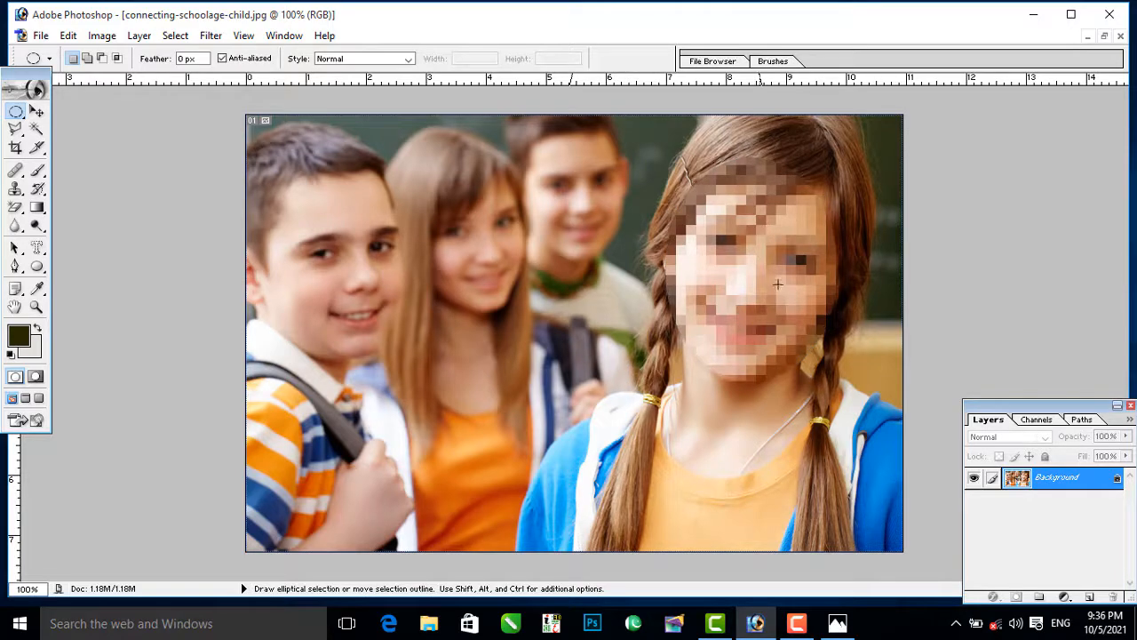
key(ctrl+z)
Step: Select the front girl's face again with an elliptical marquee reaching from her forehead to her chin
drag(15, 224, 71, 223)
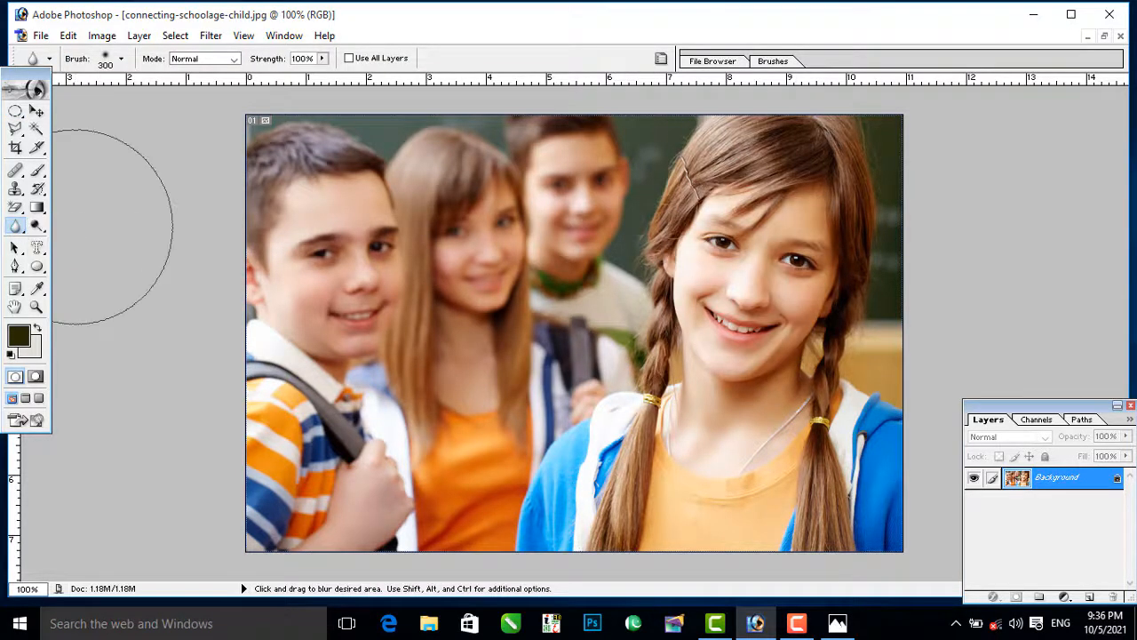
click(211, 35)
key(Escape)
key(m)
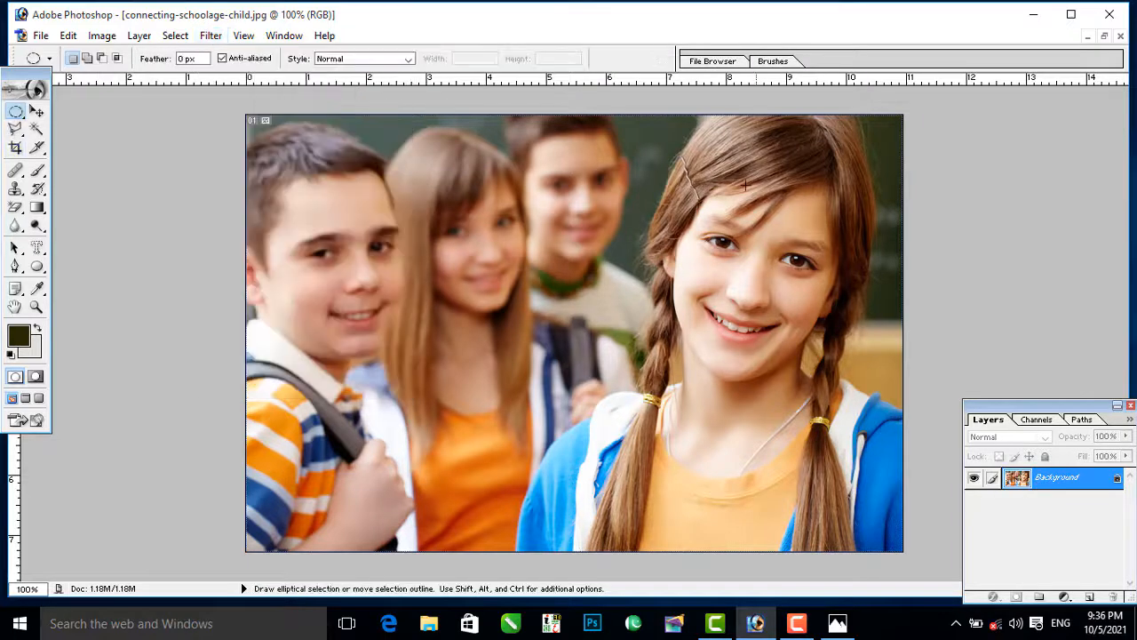
drag(811, 375, 827, 419)
Step: Apply a Gaussian Blur with a slightly reduced radius to the selected face, and deselect it
click(210, 35)
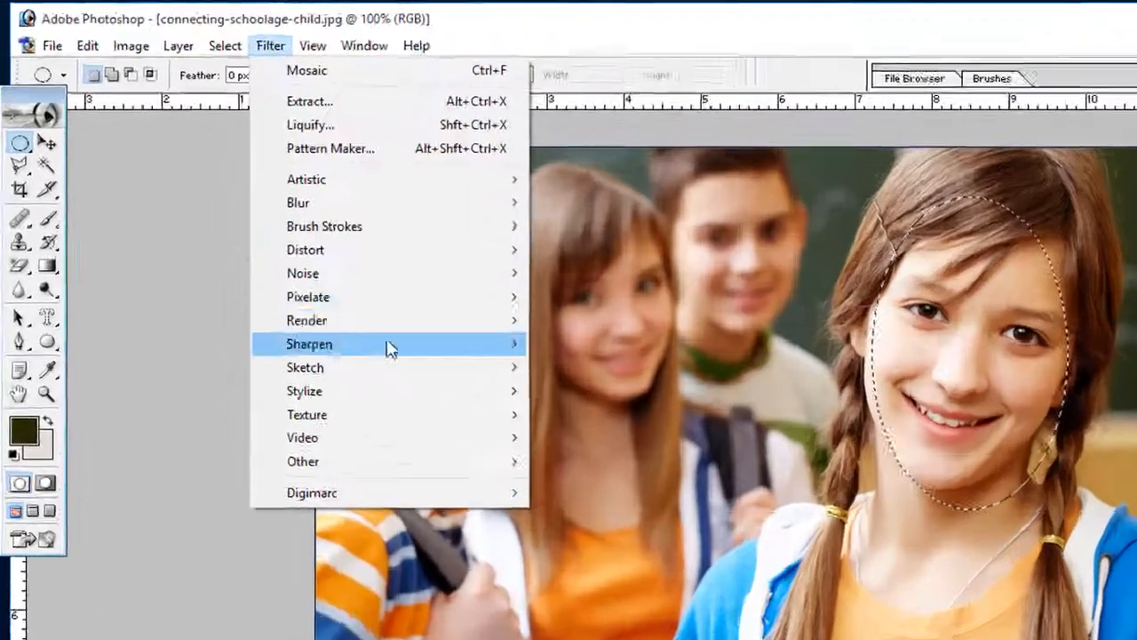
mouse_move(310, 269)
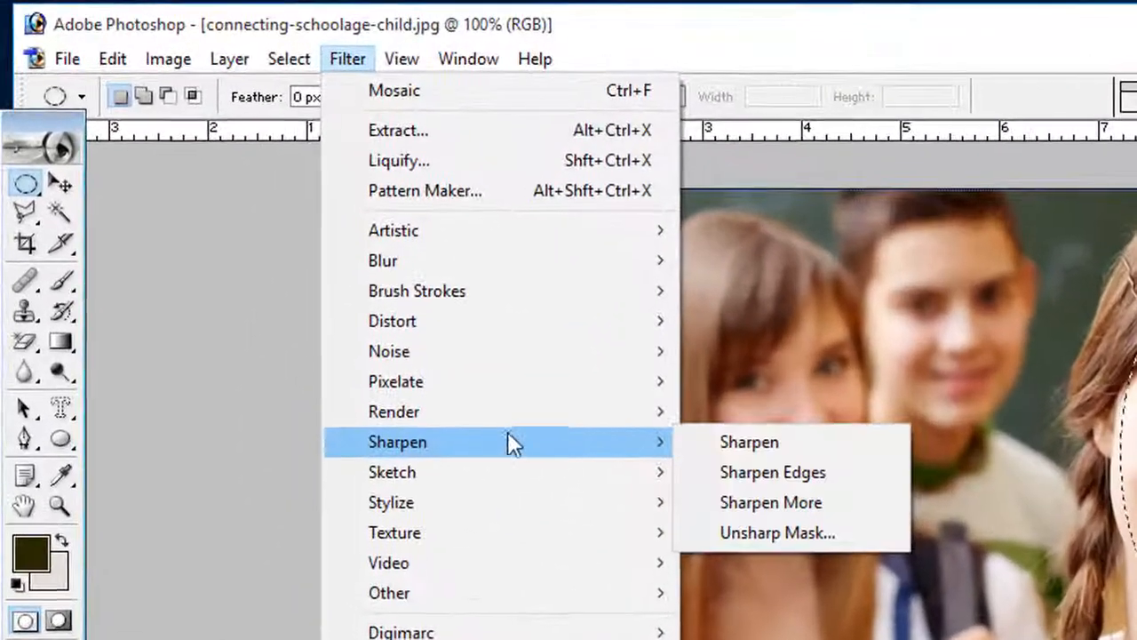
mouse_move(474, 270)
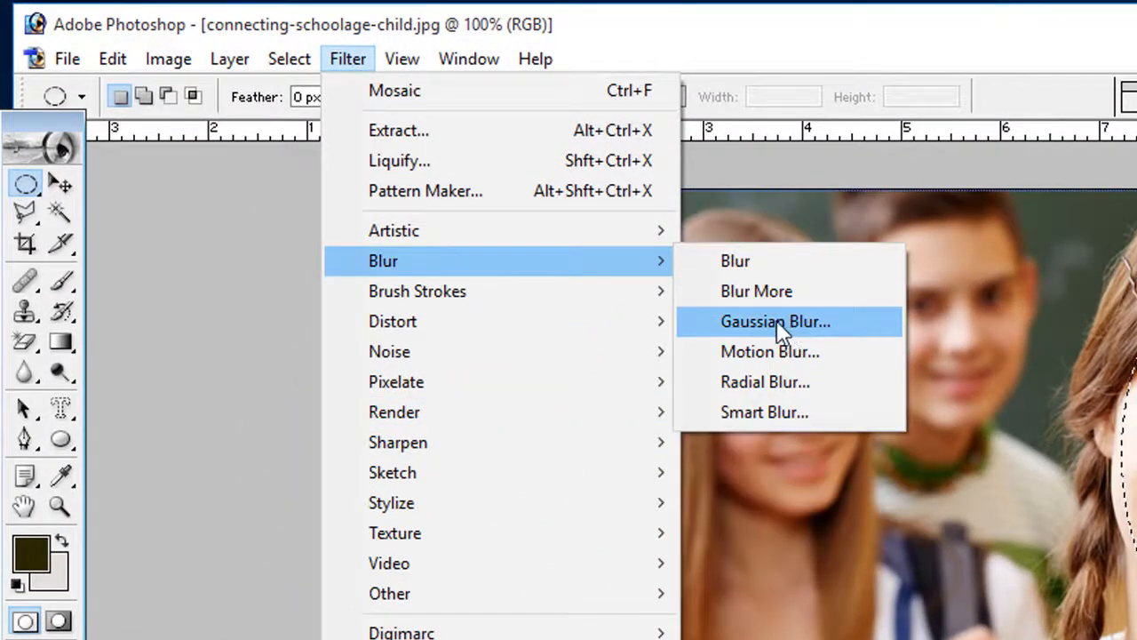
click(746, 318)
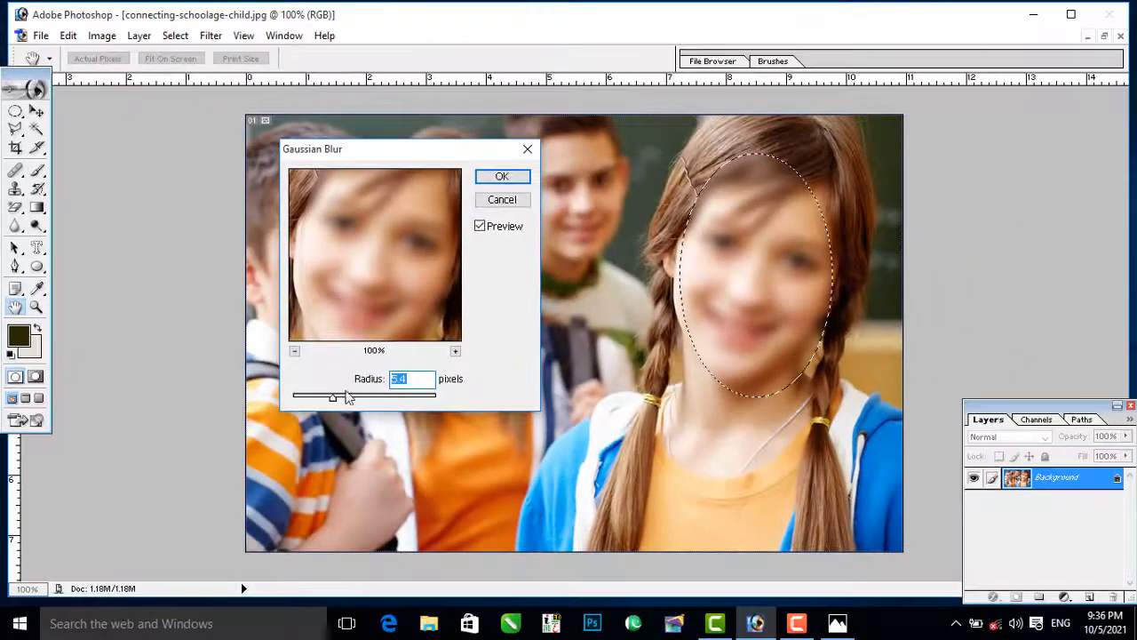
mouse_move(332, 399)
mouse_down()
mouse_move(357, 399)
mouse_move(327, 402)
mouse_up()
click(496, 177)
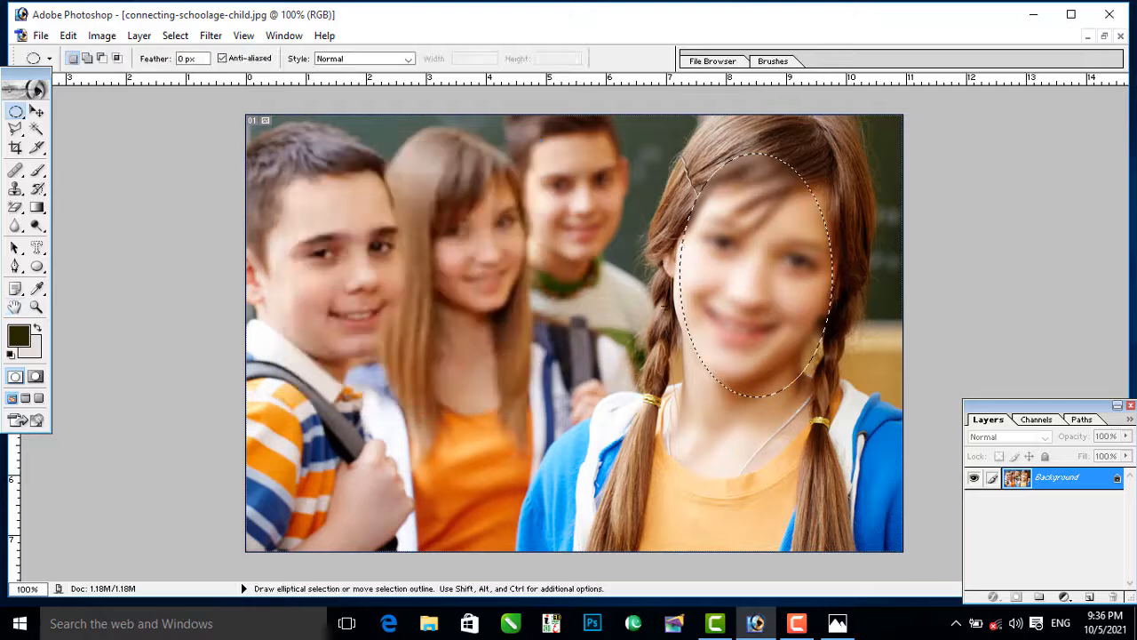
key(ctrl+d)
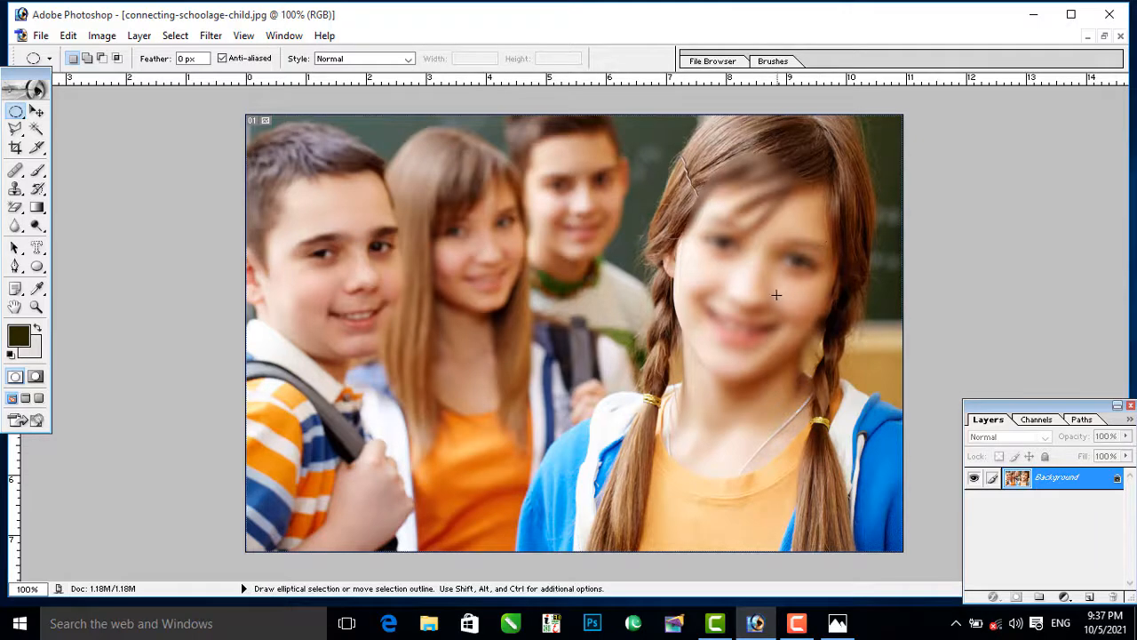
Step: Revert the photo to its saved state, switching back and forth to compare the blurred and original face
click(37, 111)
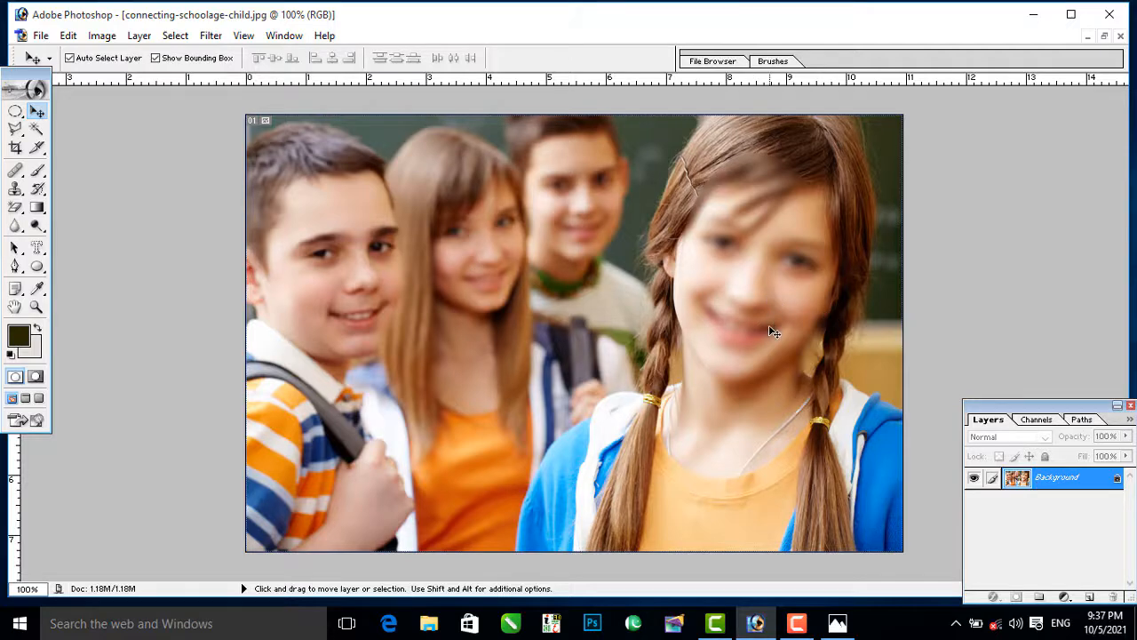
key(F12)
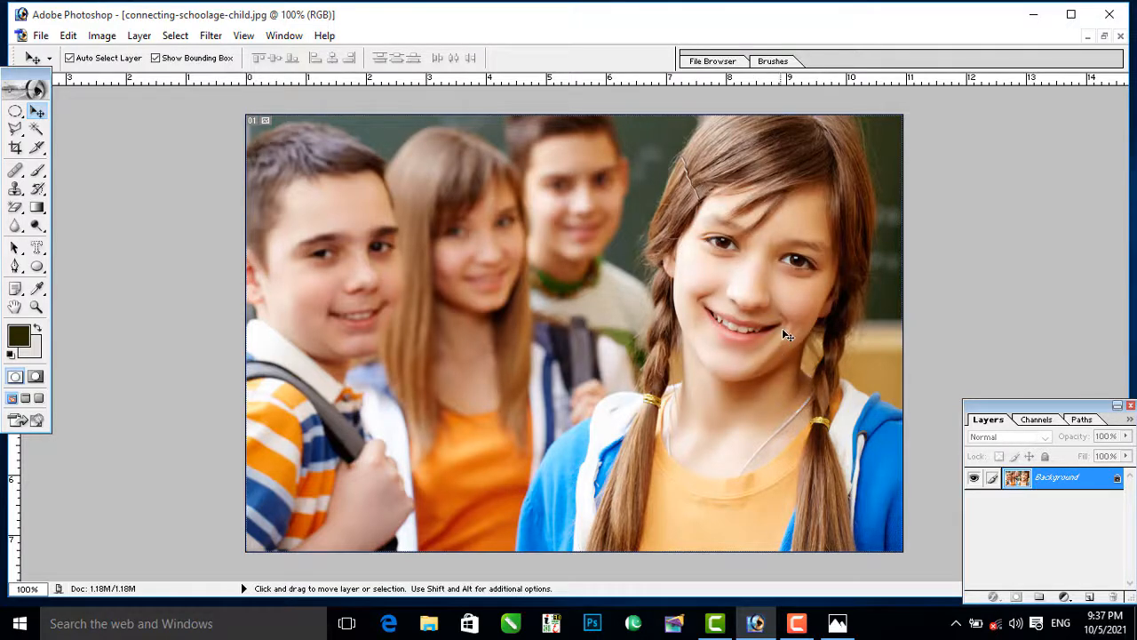
key(ctrl+z)
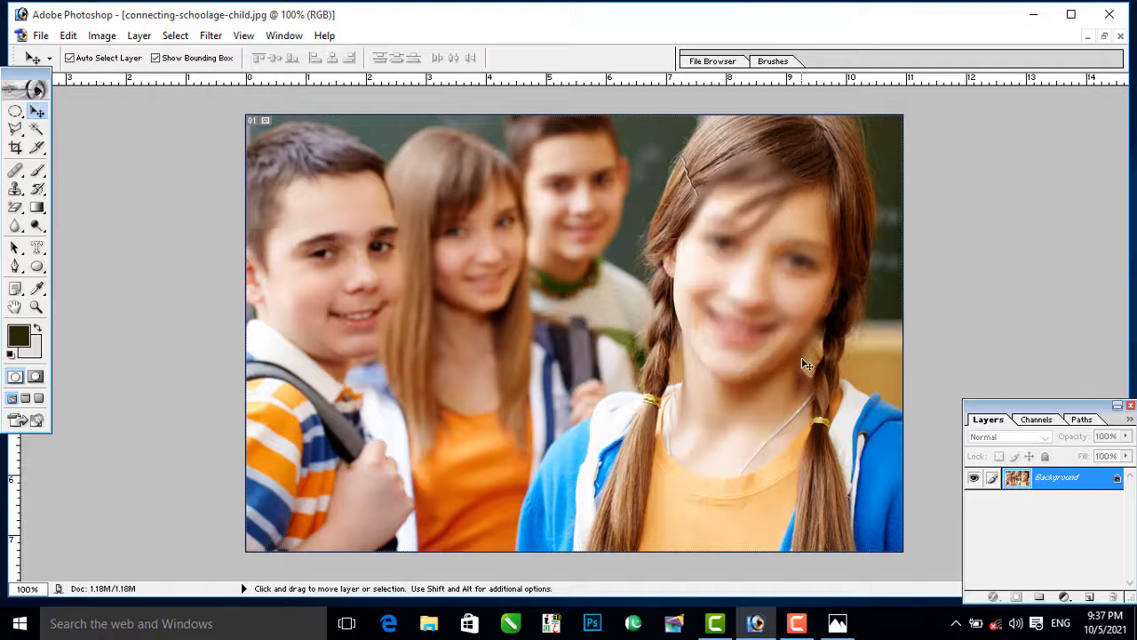
key(ctrl+z)
key(ctrl+z)
drag(15, 225, 93, 231)
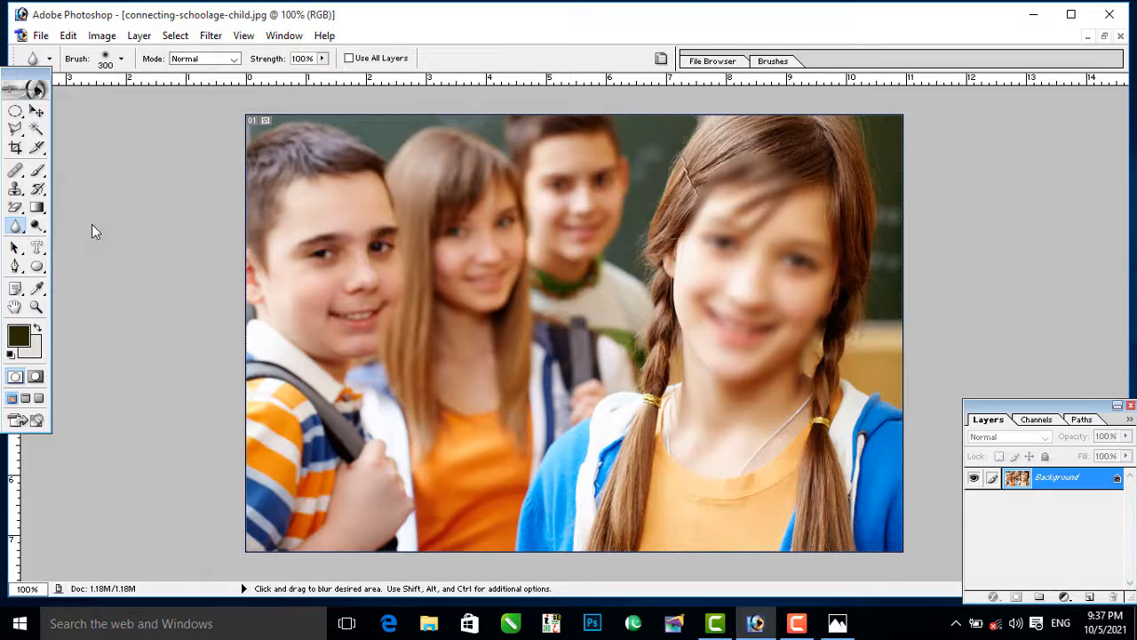
key(ctrl+z)
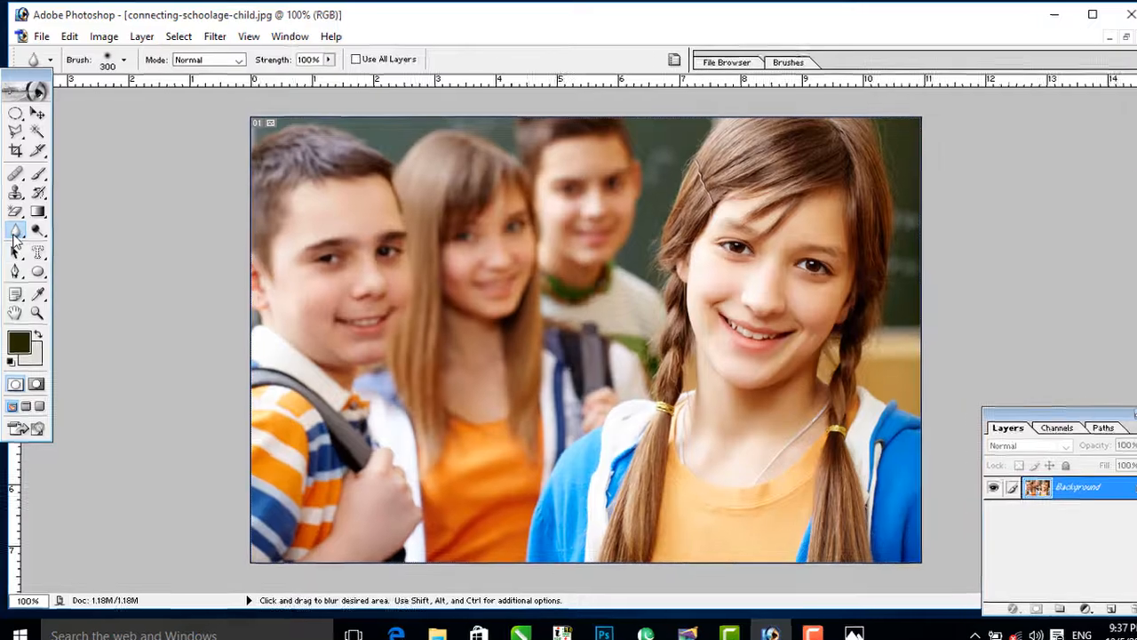
Step: Sharpen the front girl's teeth with the Sharpen tool using a size 20 brush
drag(15, 227, 78, 241)
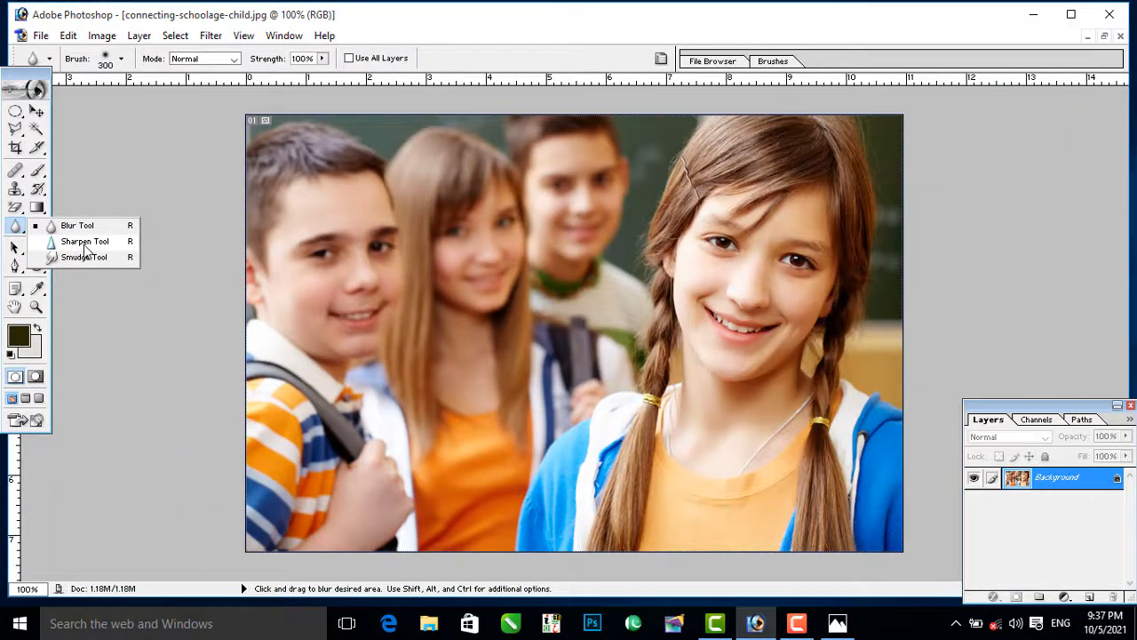
drag(84, 247, 84, 247)
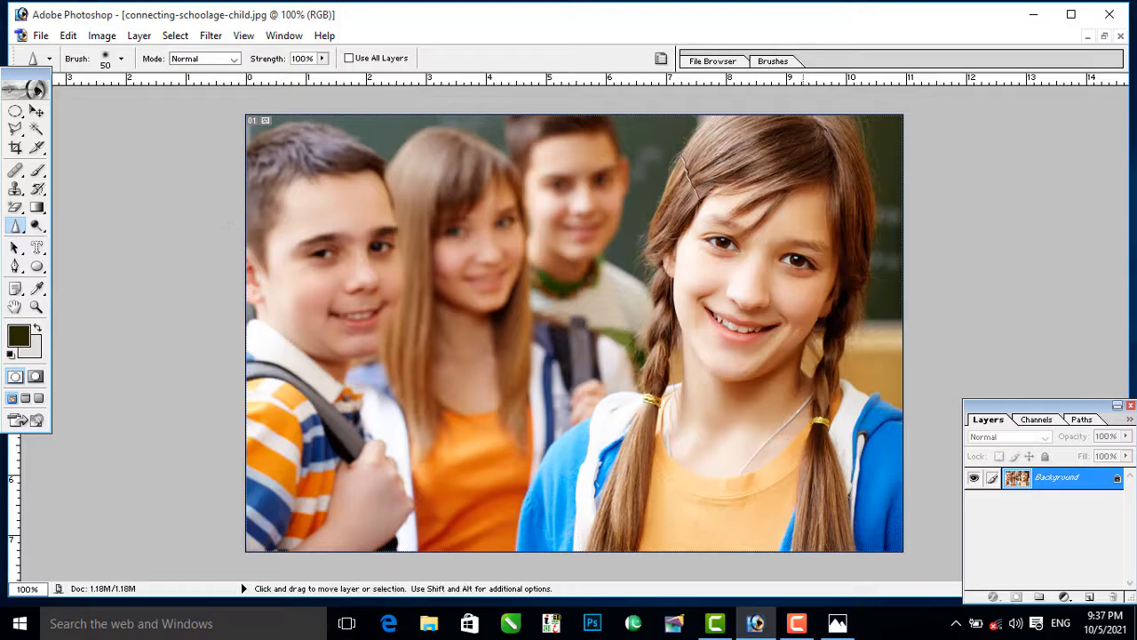
key(ctrl+plus)
key(ctrl+plus)
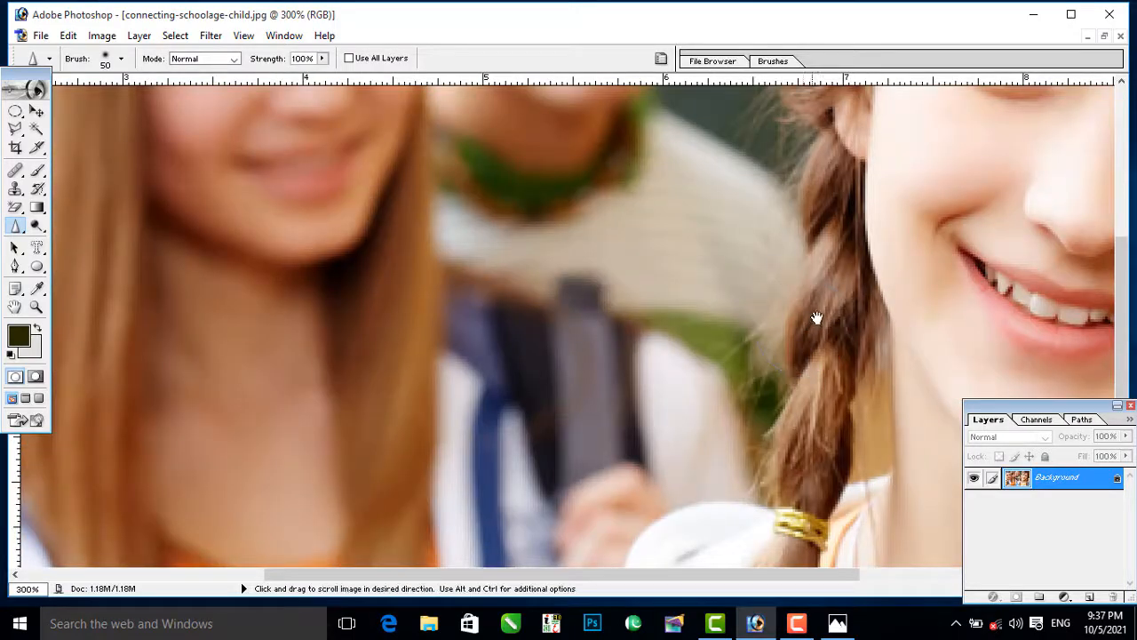
drag(815, 318, 377, 307)
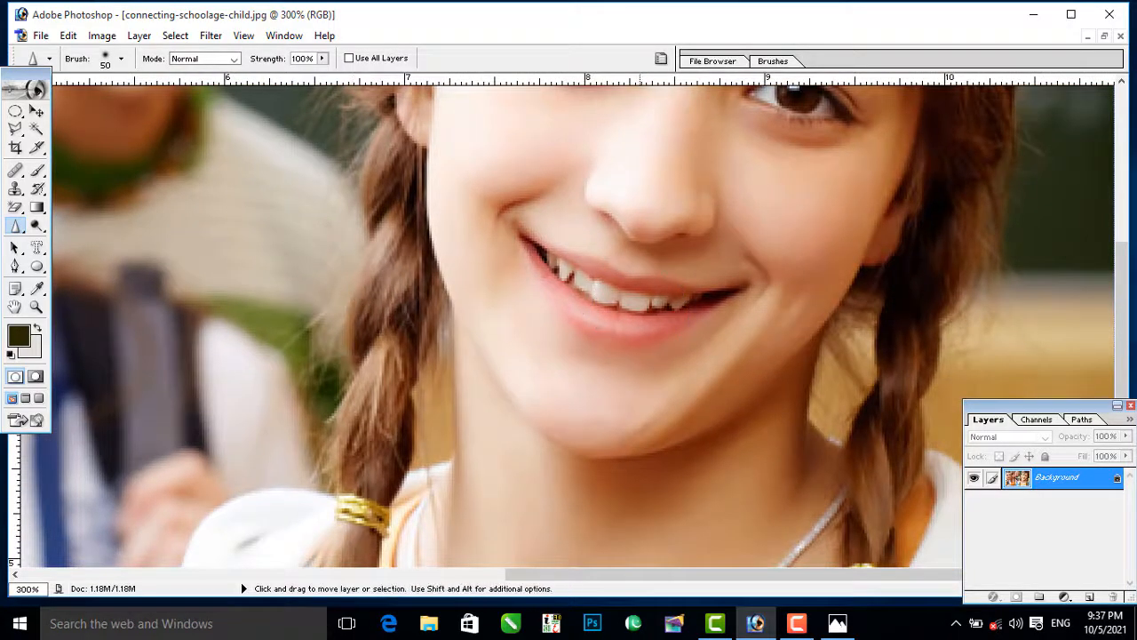
key(ctrl+plus)
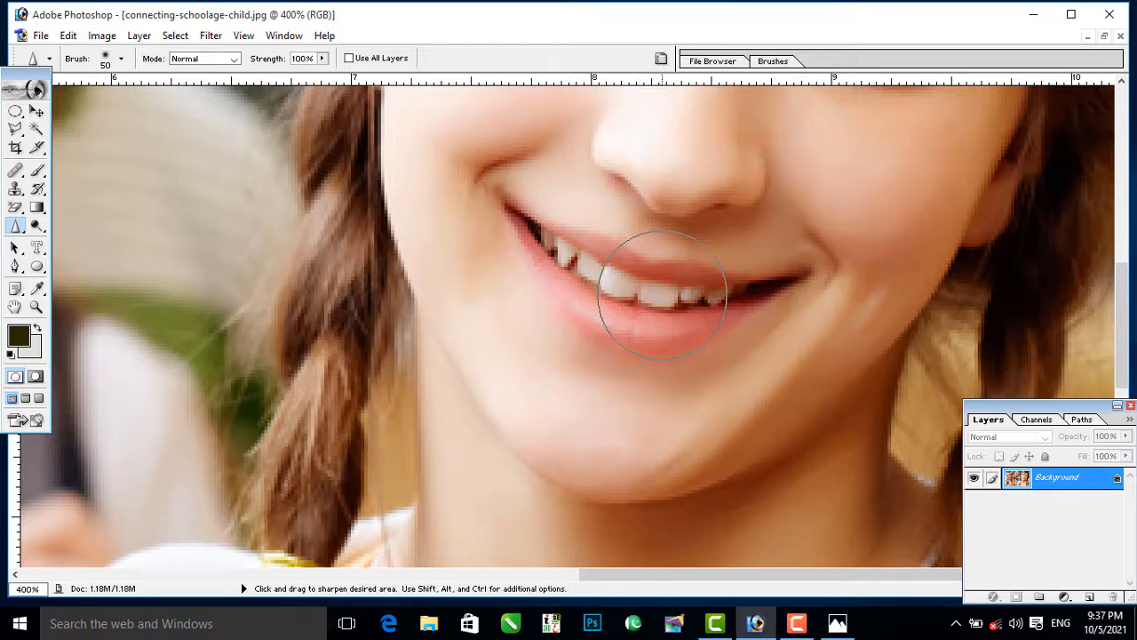
key(bracketleft)
key(bracketleft)
mouse_move(688, 293)
mouse_down()
mouse_move(662, 293)
mouse_move(542, 238)
mouse_move(604, 276)
mouse_up()
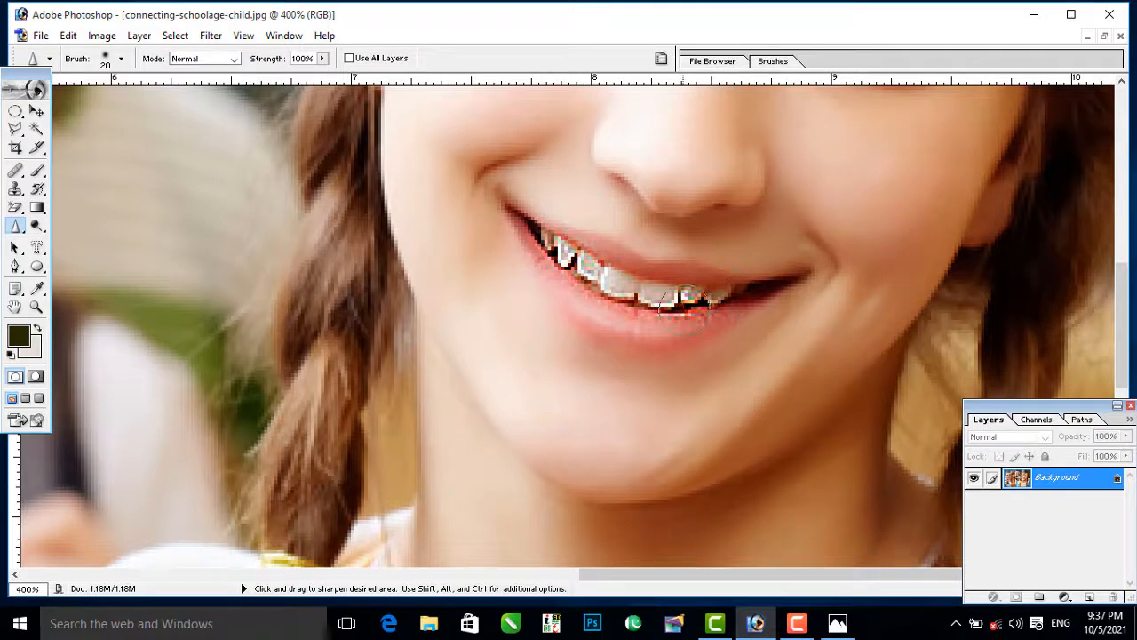
mouse_move(633, 307)
mouse_down()
mouse_move(596, 300)
mouse_move(508, 232)
mouse_up()
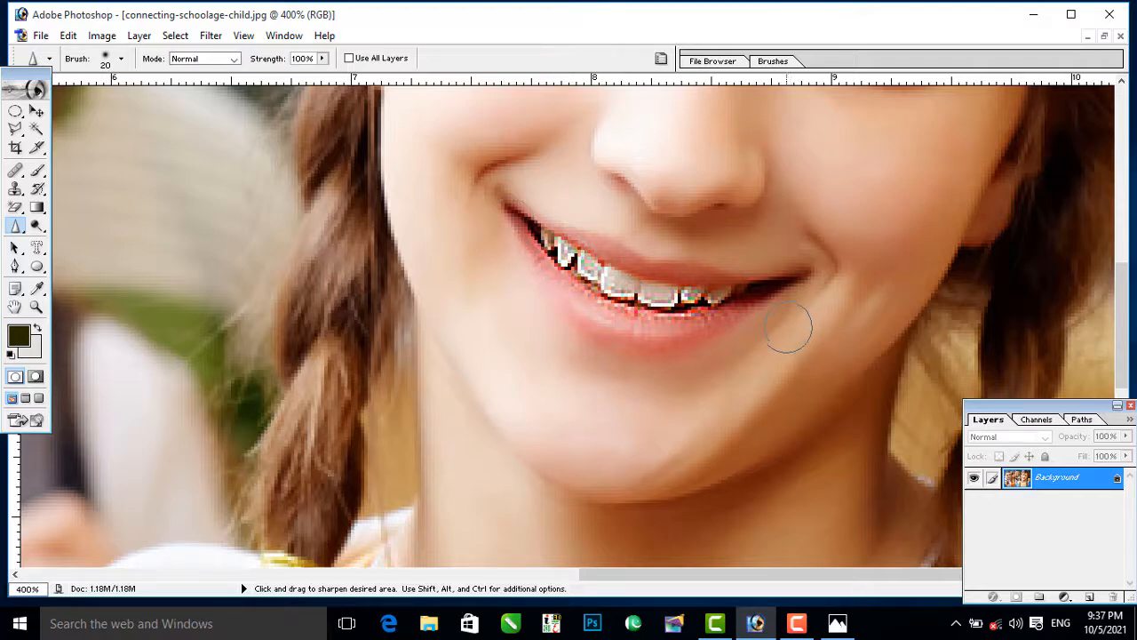
key(ctrl+alt+0)
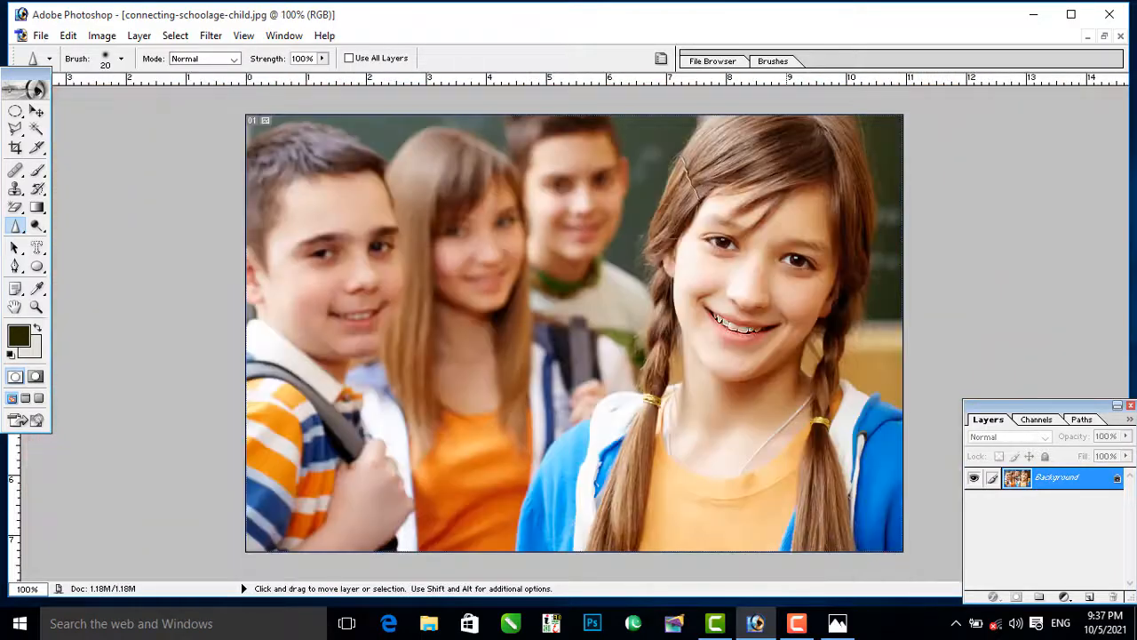
key(ctrl+minus)
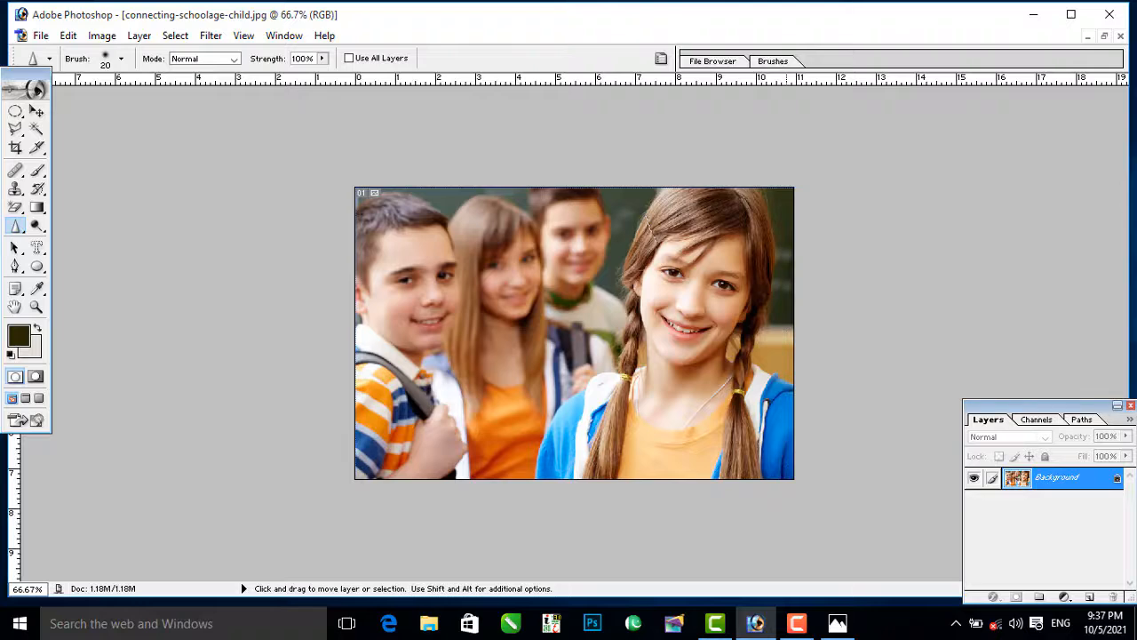
Step: Sharpen the front girl's teeth again with the size 20 Sharpen brush, and revert the photo
key(ctrl+plus)
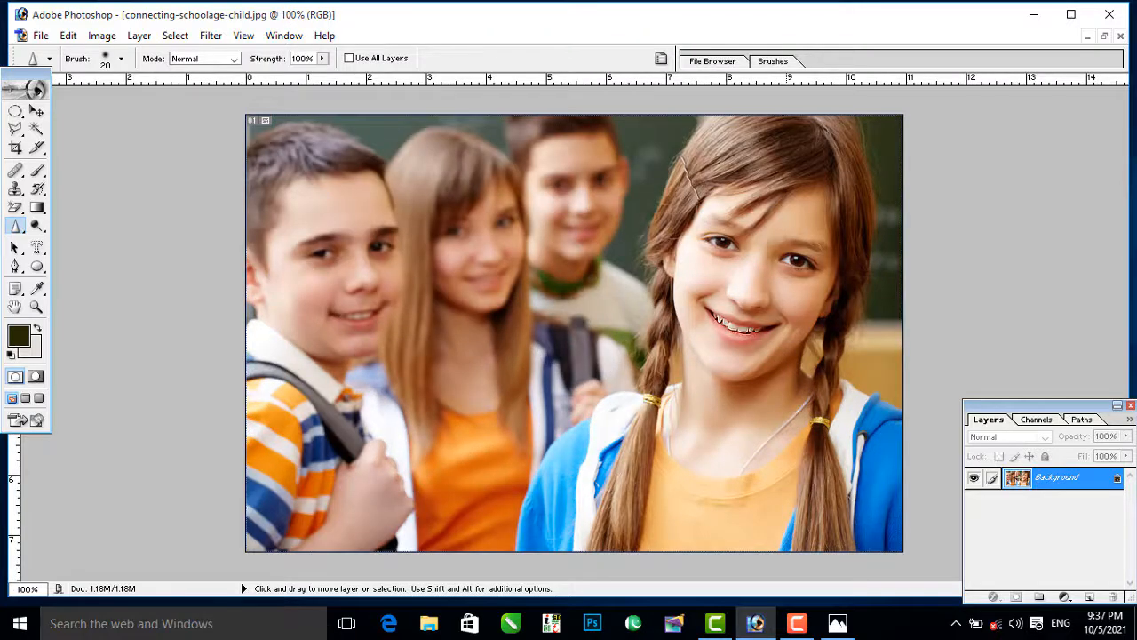
drag(716, 320, 755, 333)
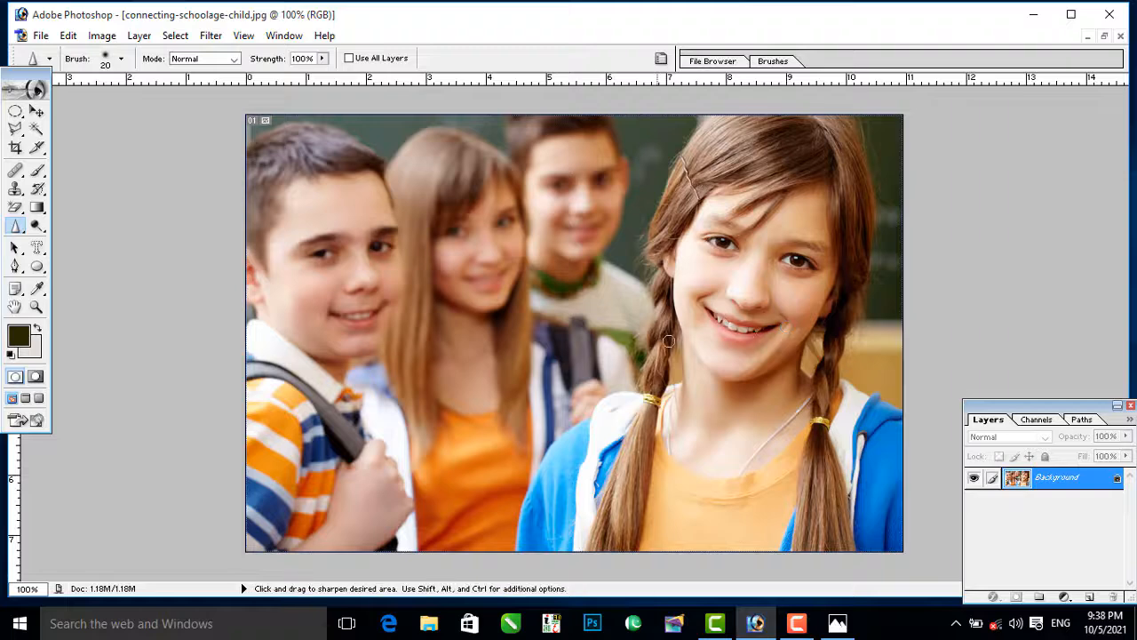
Step: Smudge the loose hair strands off the front girl's forehead with a size 40 Smudge brush at 100% strength
click(16, 227)
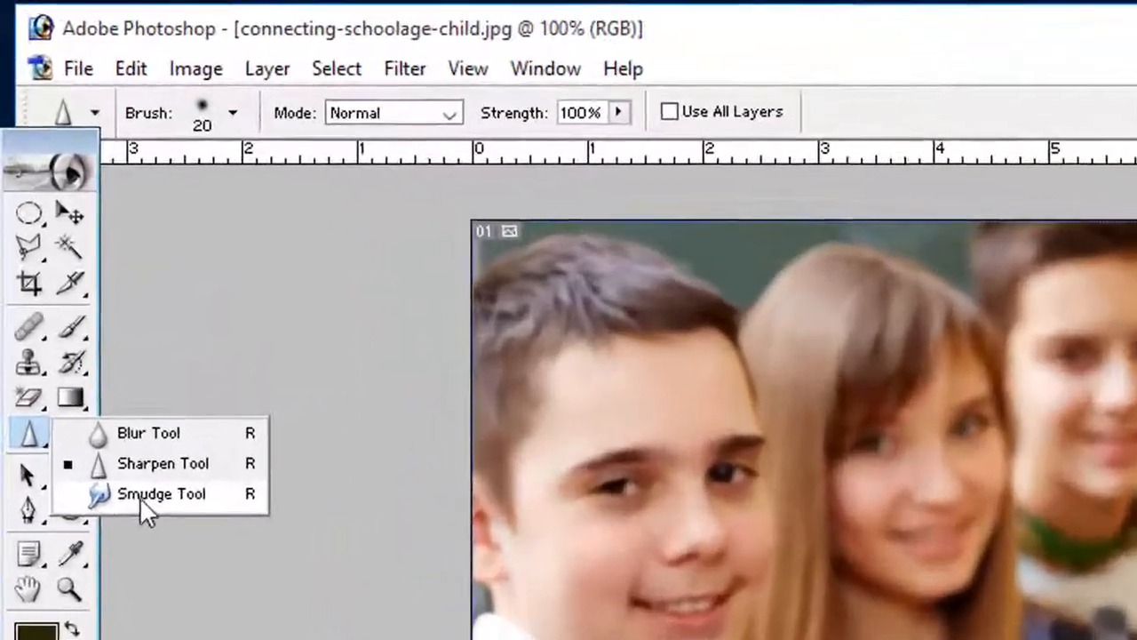
click(142, 494)
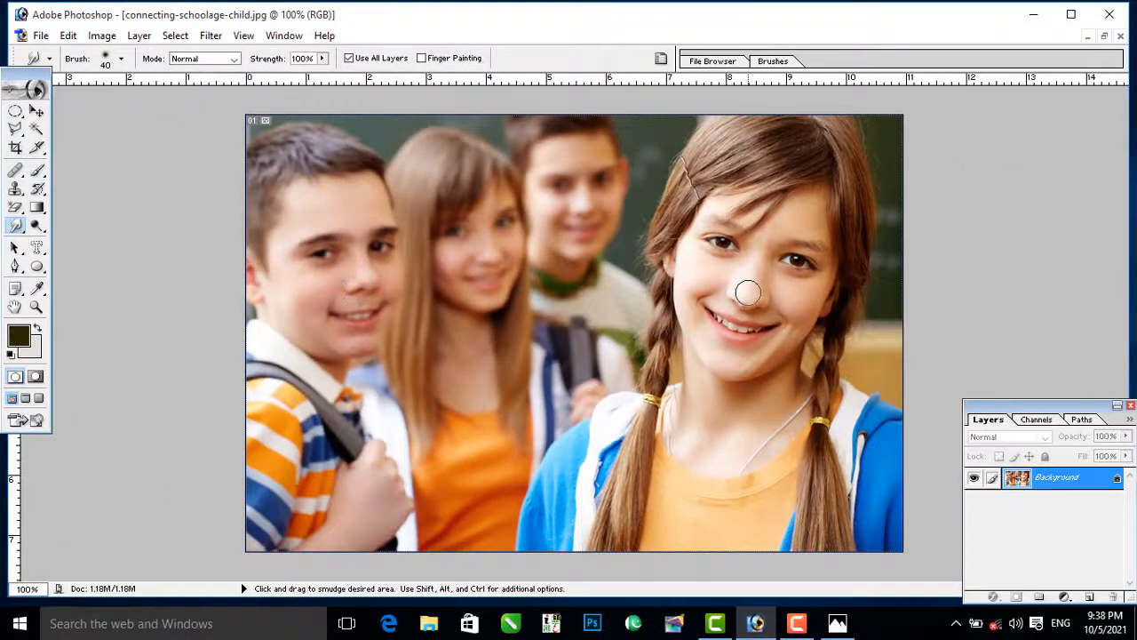
key(ctrl+plus)
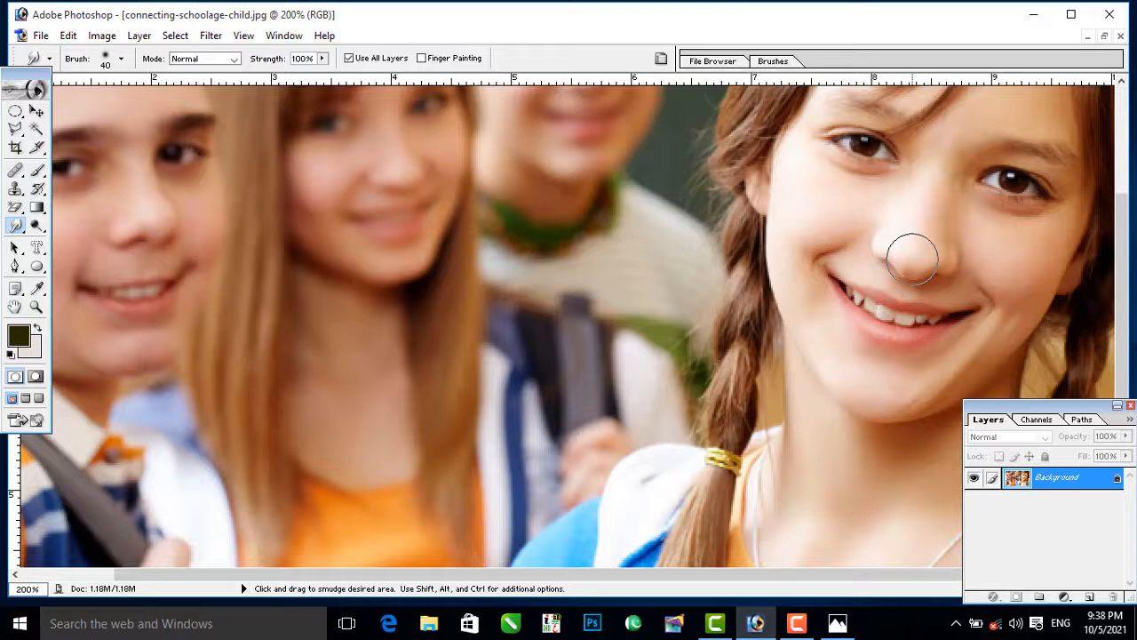
mouse_move(913, 260)
mouse_down()
mouse_move(897, 259)
mouse_move(921, 254)
mouse_move(898, 257)
mouse_move(854, 445)
mouse_up()
key(space)
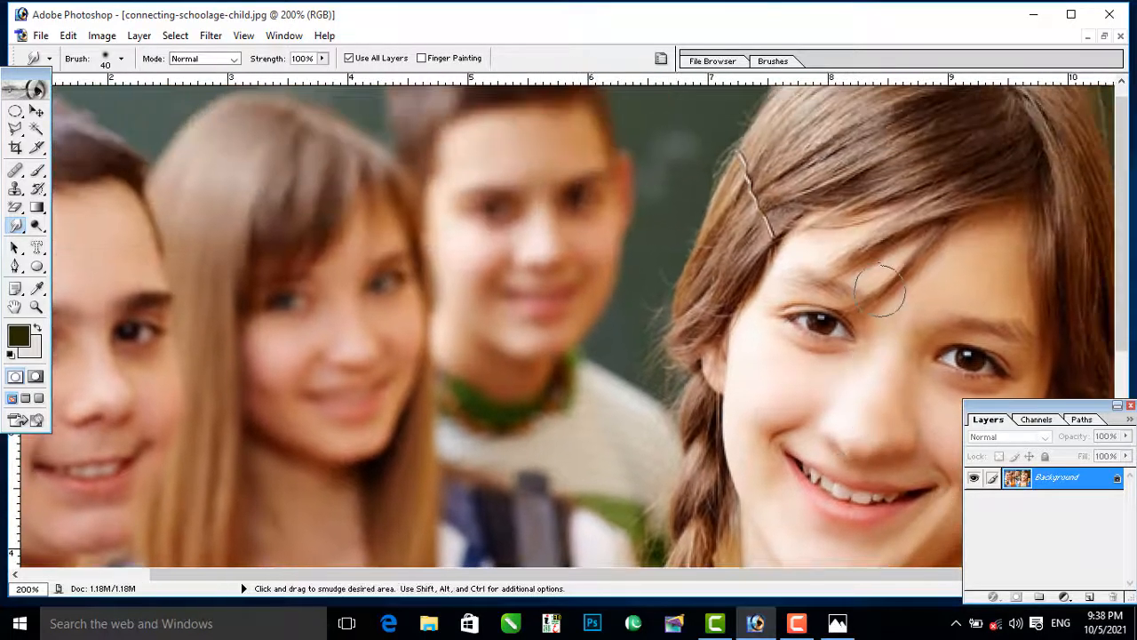
mouse_move(901, 277)
mouse_down()
mouse_move(892, 242)
mouse_move(930, 248)
mouse_move(917, 237)
mouse_move(919, 271)
mouse_move(893, 283)
mouse_move(880, 262)
mouse_move(817, 232)
mouse_move(875, 255)
mouse_move(788, 238)
mouse_move(862, 249)
mouse_move(852, 225)
mouse_move(920, 258)
mouse_move(923, 236)
mouse_move(868, 268)
mouse_move(818, 277)
mouse_move(823, 255)
mouse_move(811, 243)
mouse_move(778, 242)
mouse_move(923, 243)
mouse_move(961, 288)
mouse_move(942, 304)
mouse_move(733, 308)
mouse_move(751, 292)
mouse_move(745, 273)
mouse_move(749, 322)
mouse_up()
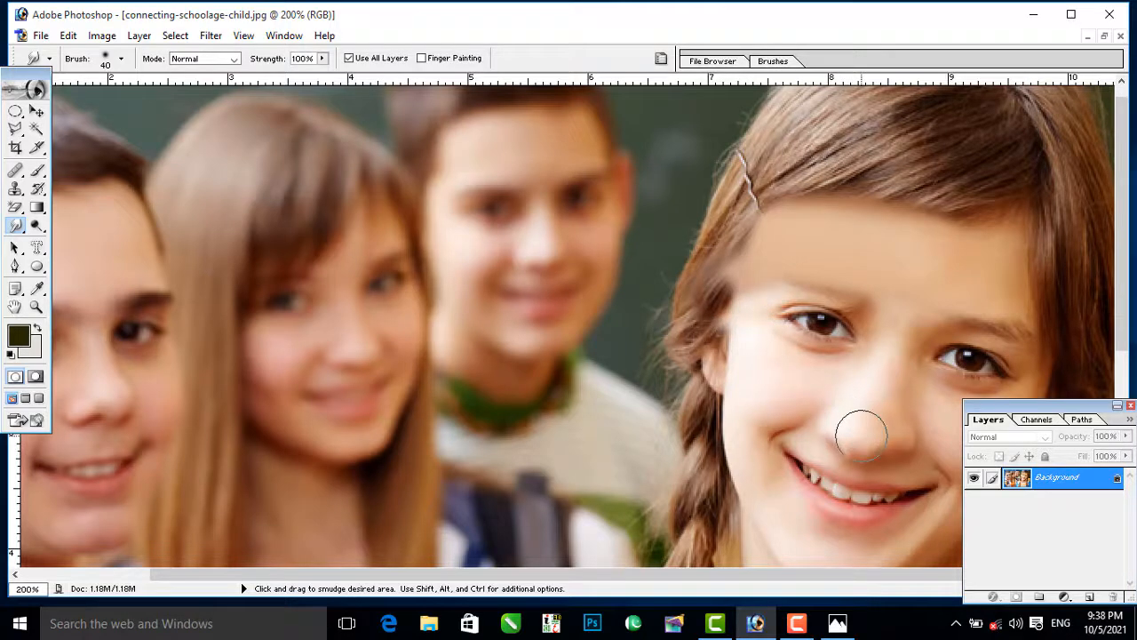
Step: Smudge the front girl's nose and both eyes out of shape, and revert the photo to its saved state
mouse_move(861, 432)
mouse_down()
mouse_move(802, 418)
mouse_move(877, 439)
mouse_up()
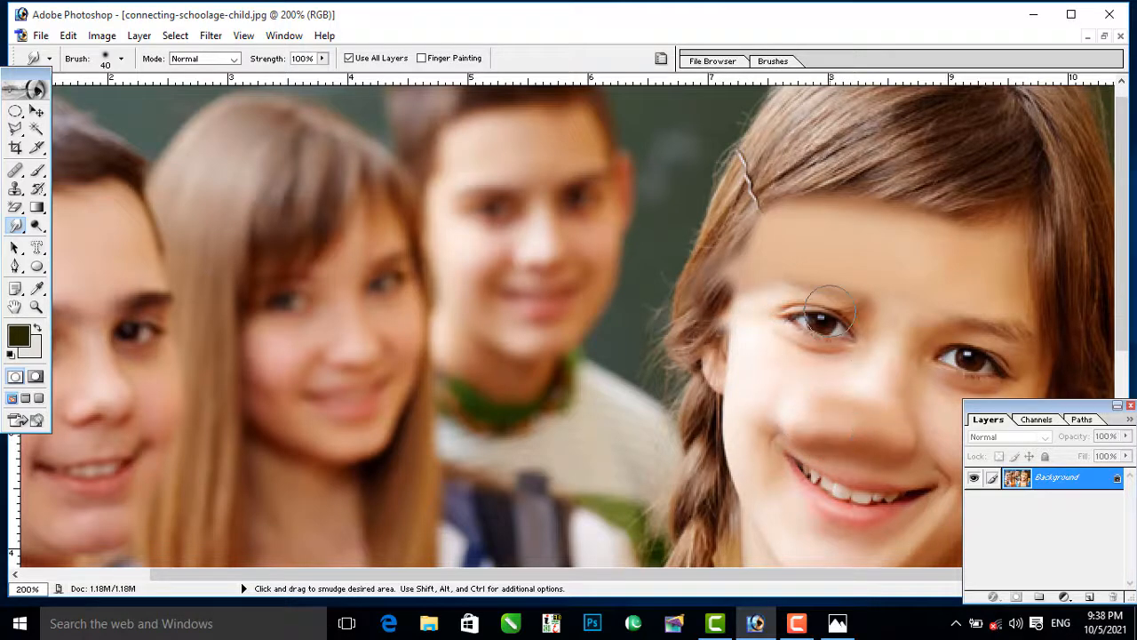
drag(831, 306, 802, 348)
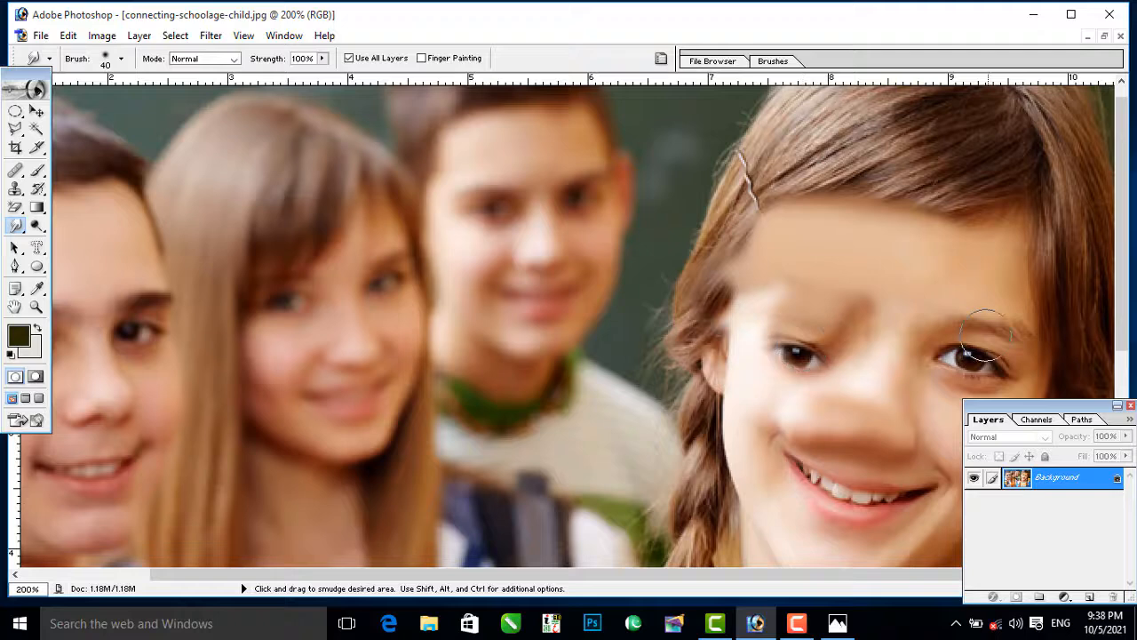
mouse_move(990, 332)
mouse_down()
mouse_move(985, 264)
mouse_move(976, 343)
mouse_move(977, 311)
mouse_up()
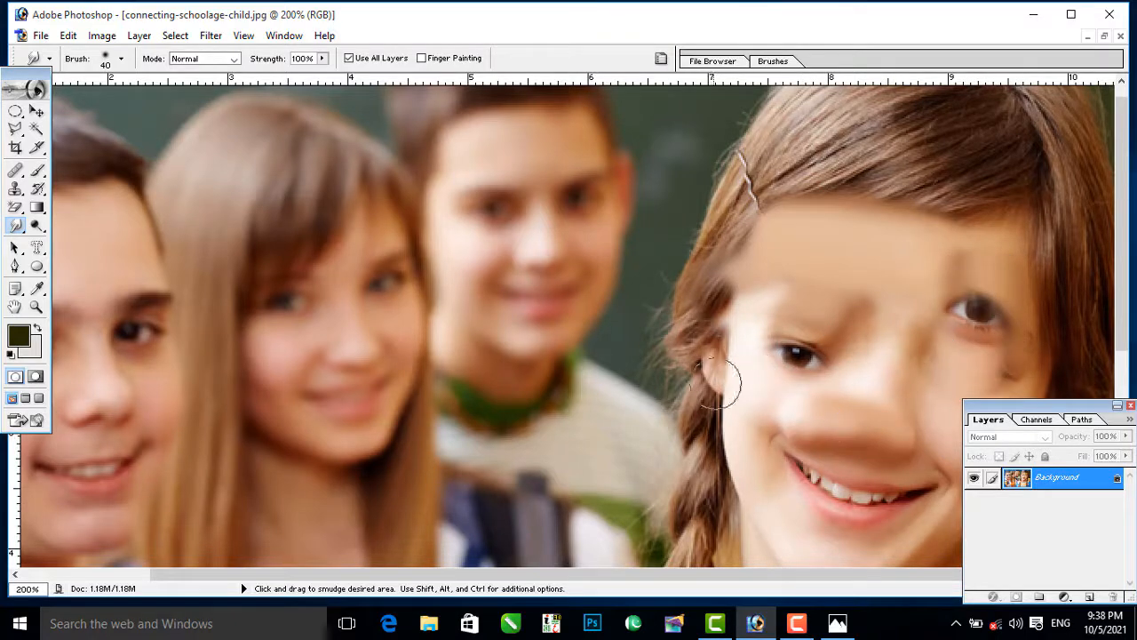
key(F12)
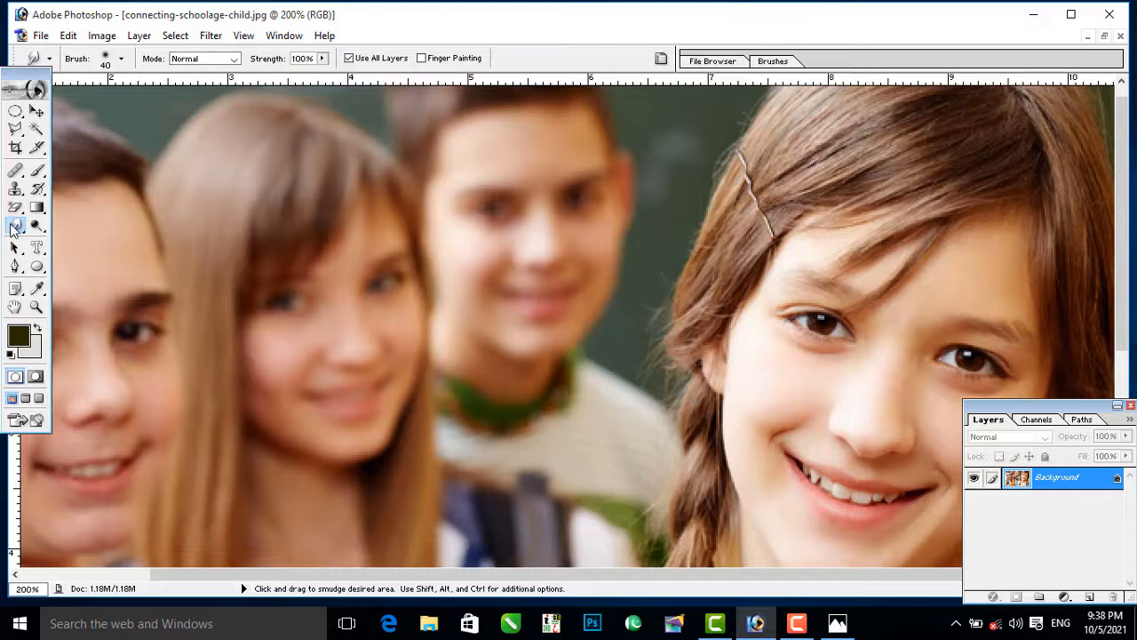
Step: Close the school photo and bring up the portrait photo 174550.jpg
drag(16, 228, 89, 257)
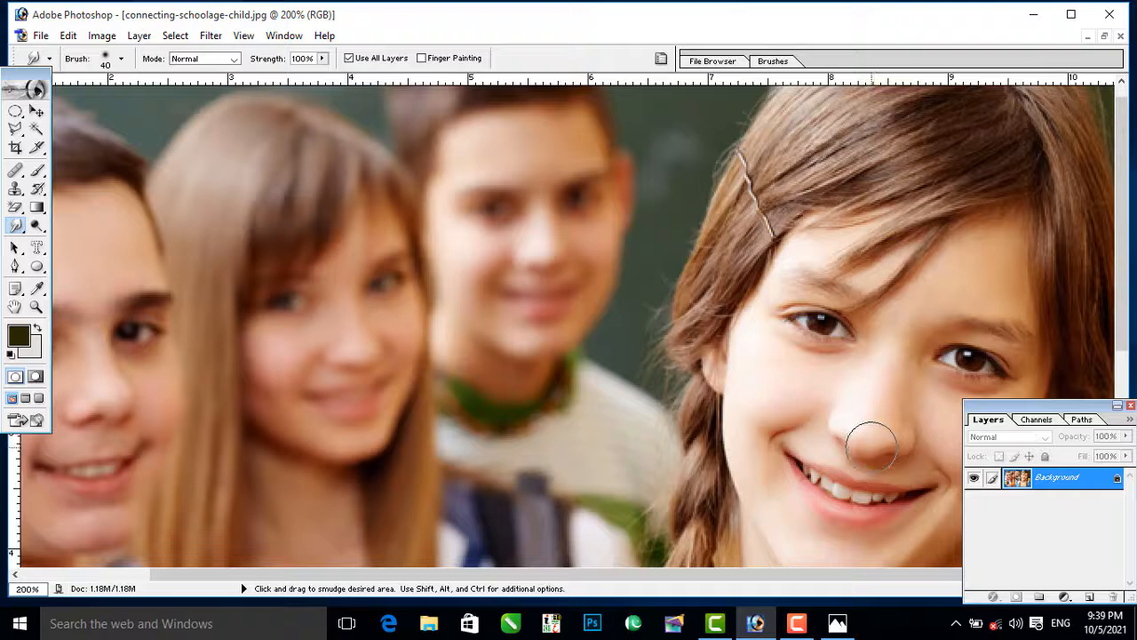
key(space)
drag(780, 403, 657, 216)
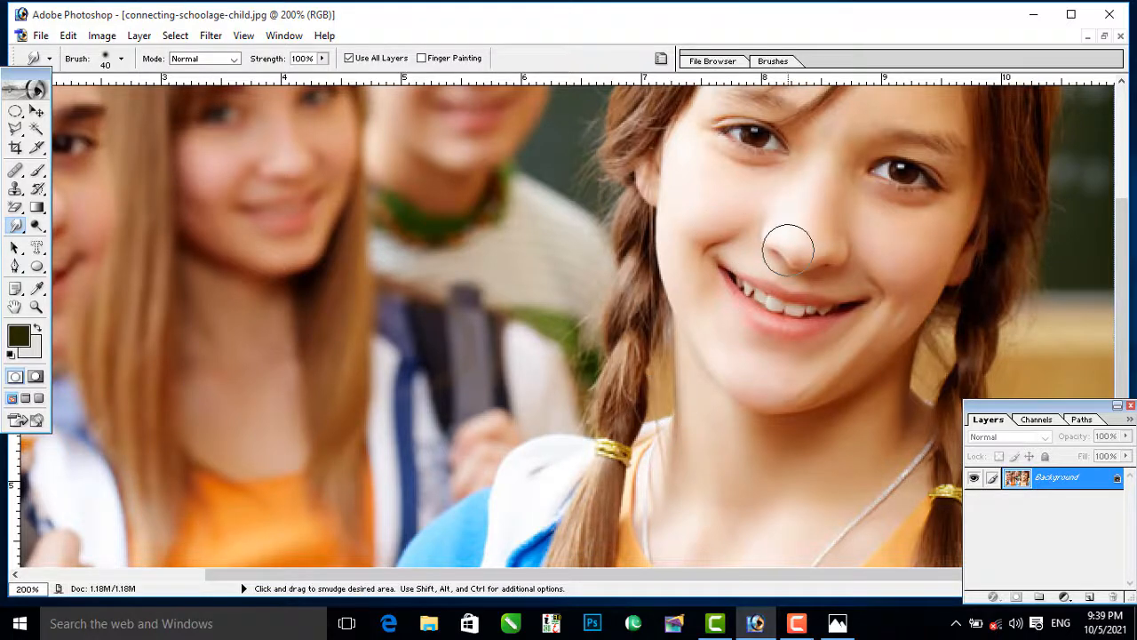
key(ctrl+minus)
key(ctrl+minus)
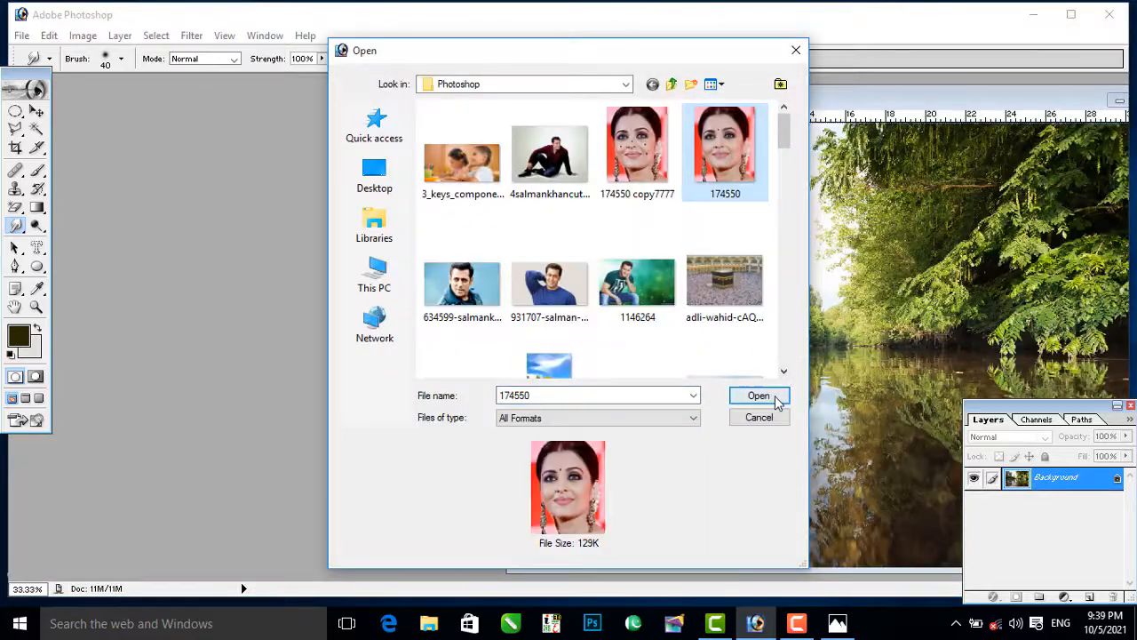
click(764, 398)
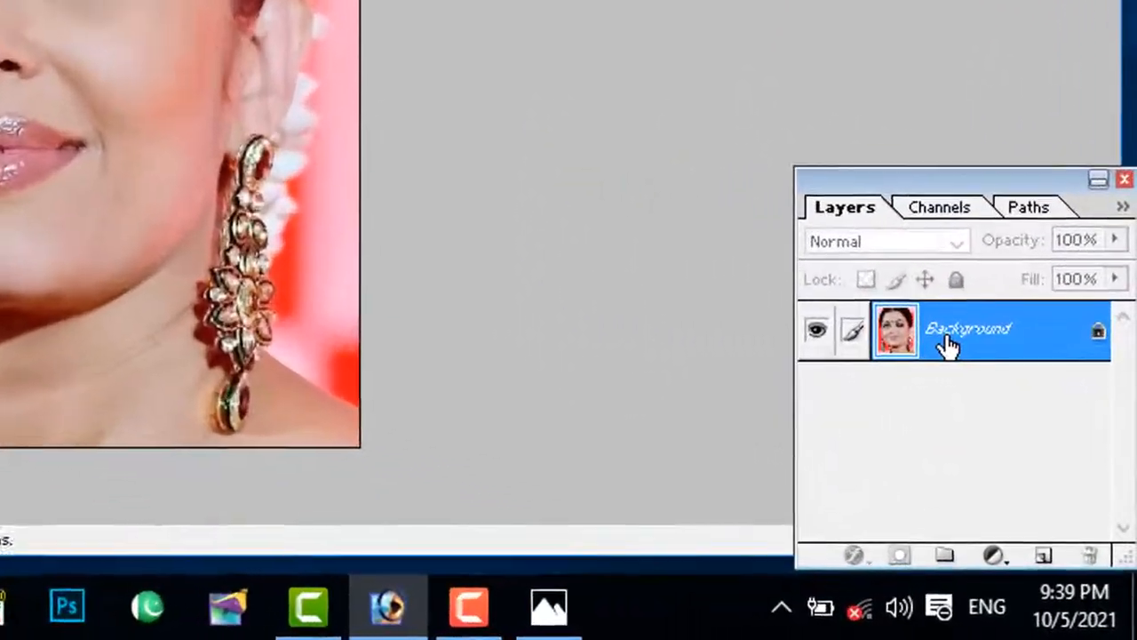
Step: Duplicate the portrait's Background layer within 174550.jpg, keeping the suggested layer name
right_click(1044, 486)
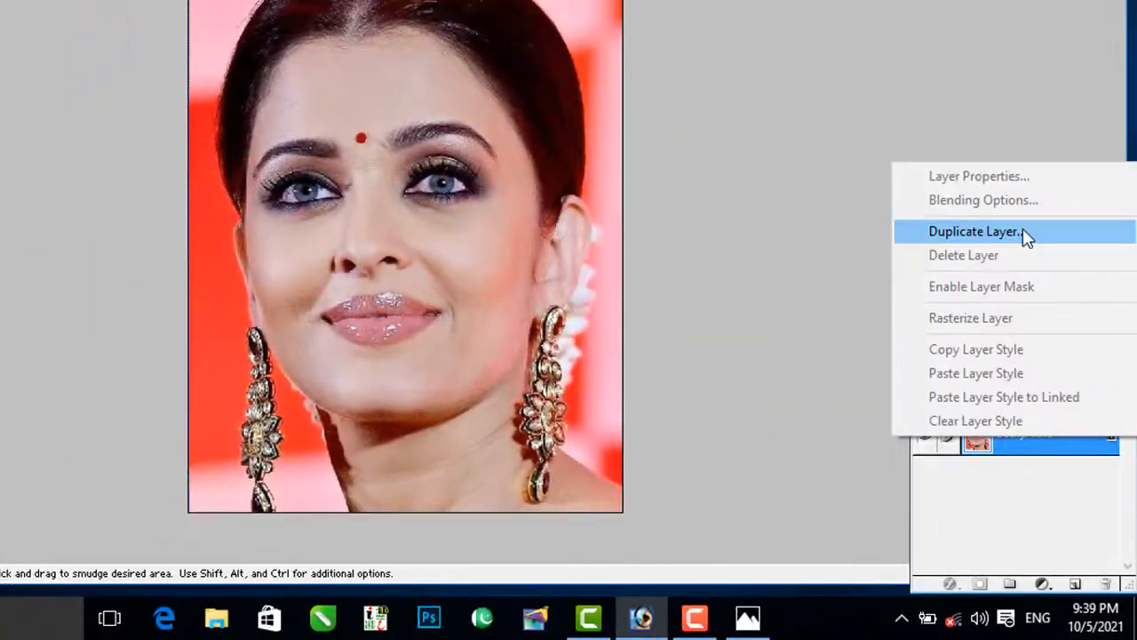
click(1024, 231)
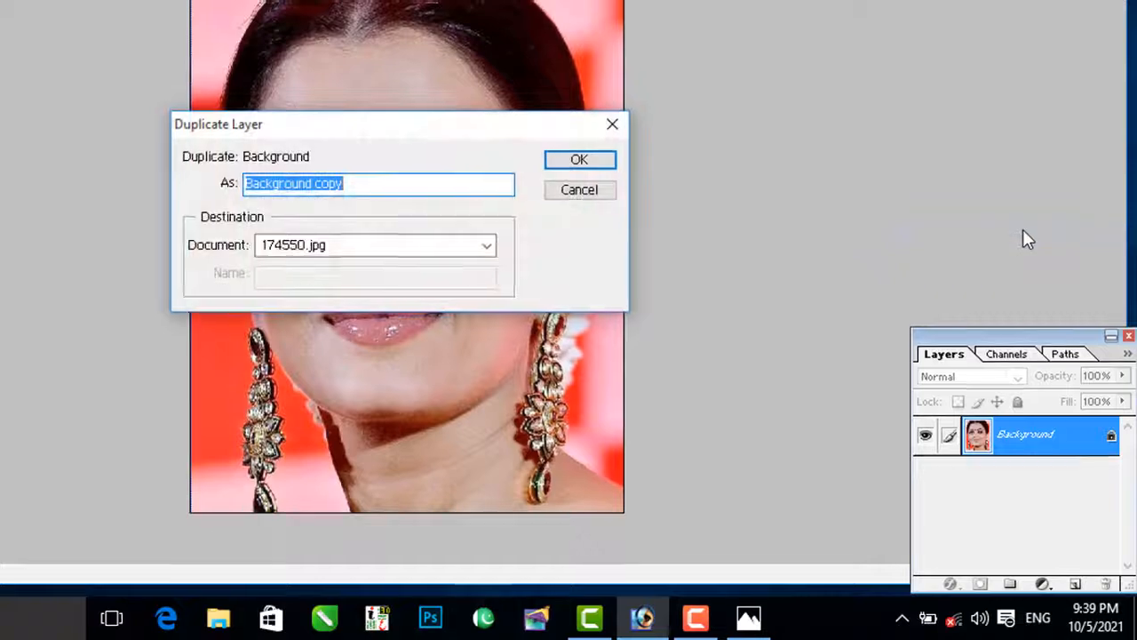
key(Return)
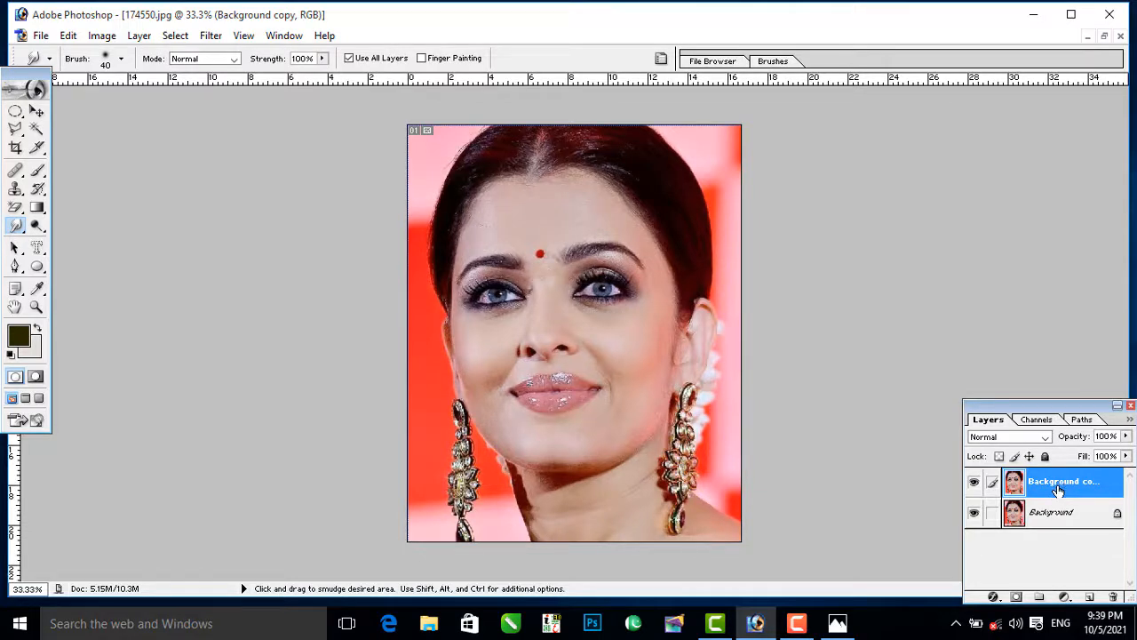
Step: Open the Liquify filter on the duplicated portrait layer, with the face previewed at 50%
click(211, 36)
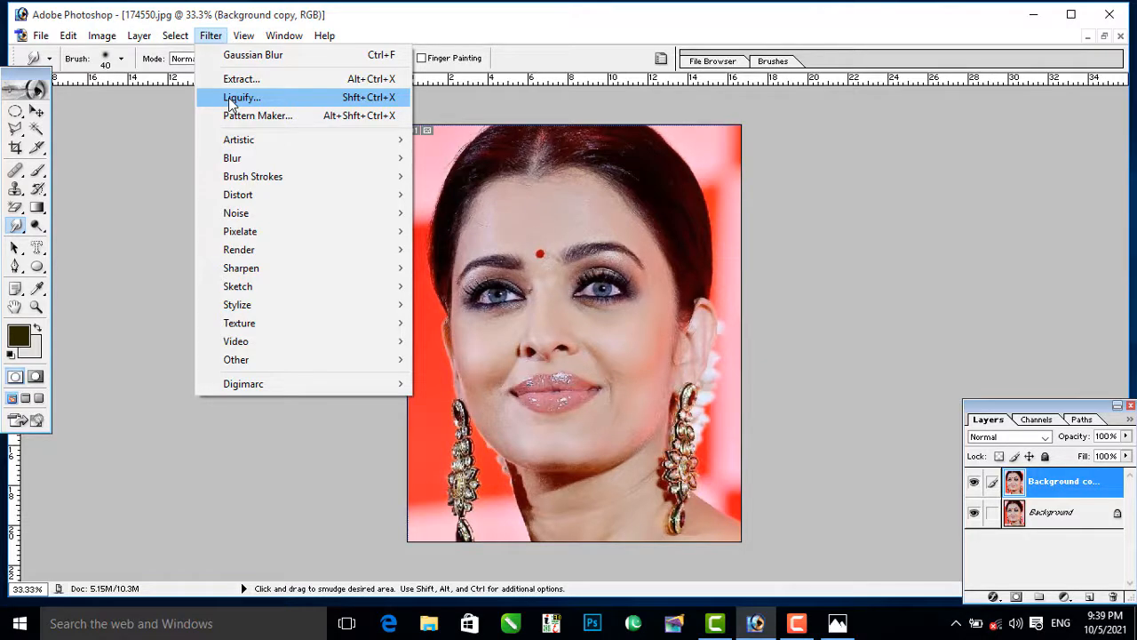
click(240, 98)
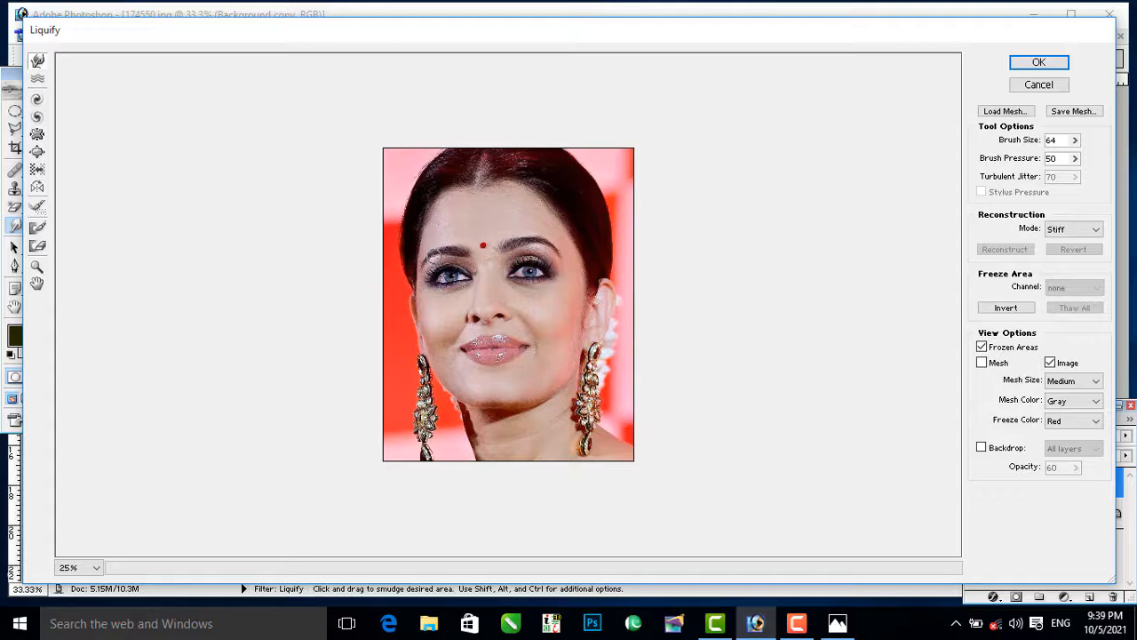
key(ctrl+plus)
key(ctrl+plus)
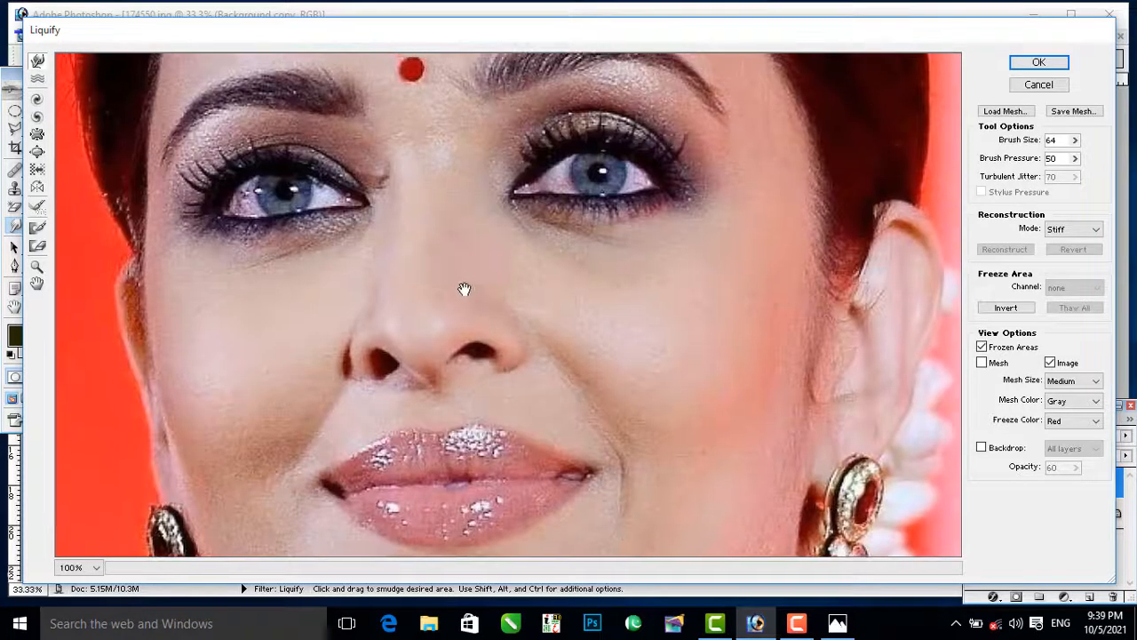
drag(464, 289, 500, 330)
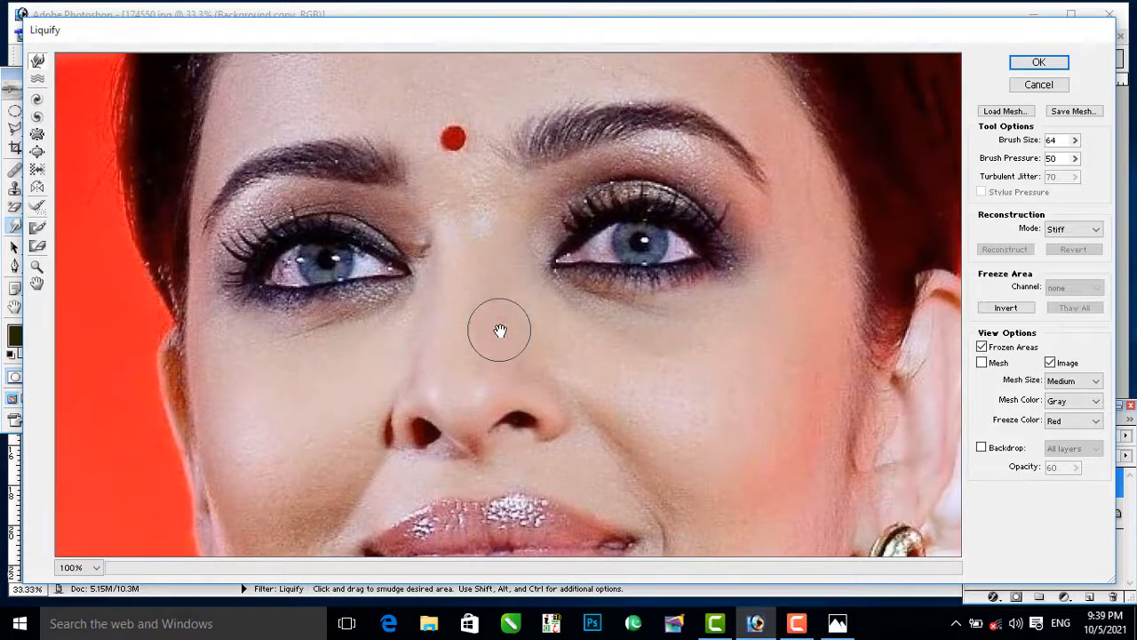
key(ctrl+minus)
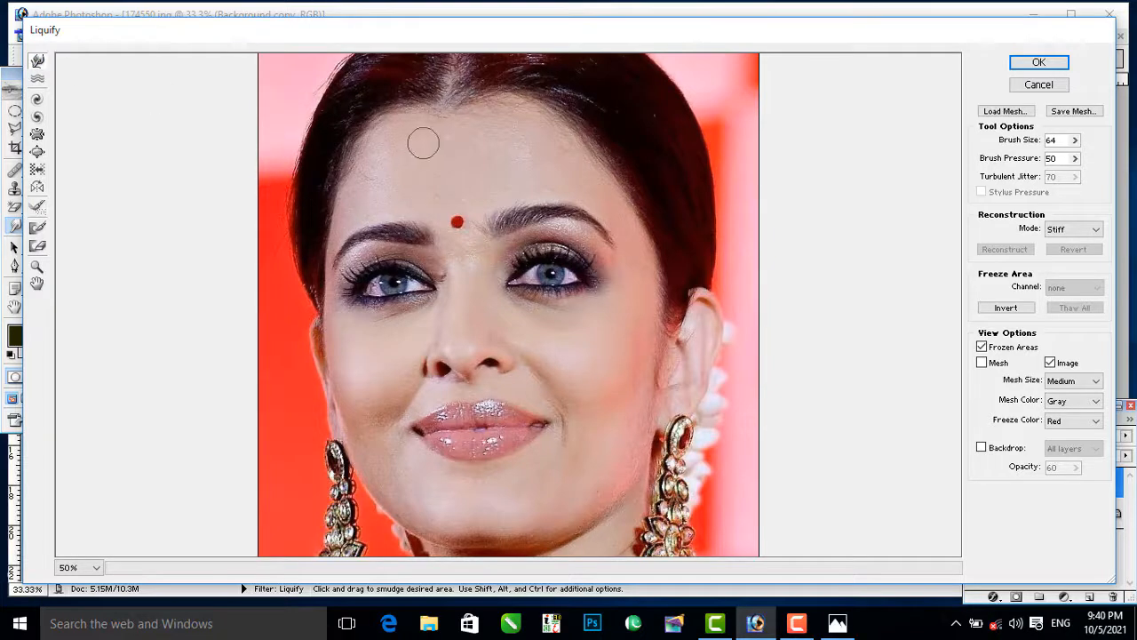
Step: Try the Warp tool with brush size 64 on the forehead and the right-hand eyebrow, and undo the strokes
drag(447, 132, 437, 125)
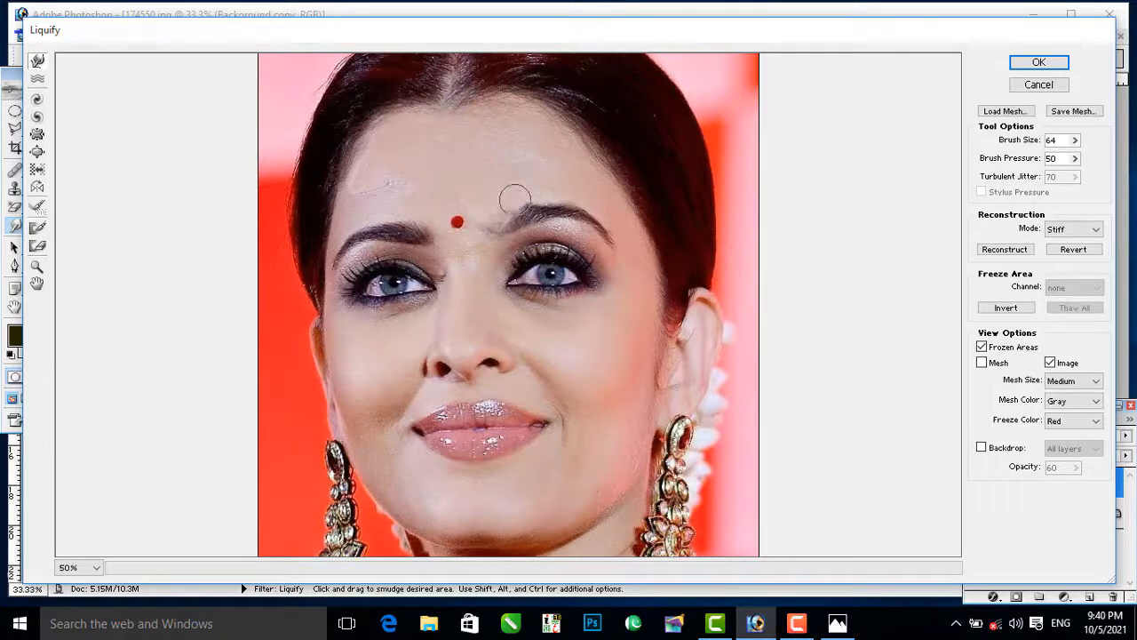
mouse_move(515, 198)
mouse_down()
mouse_move(472, 209)
mouse_move(498, 232)
mouse_move(522, 227)
mouse_move(503, 222)
mouse_move(530, 217)
mouse_move(521, 199)
mouse_move(610, 257)
mouse_up()
key(ctrl+alt+z)
key(ctrl+alt+z)
key(ctrl+alt+z)
key(ctrl+alt+z)
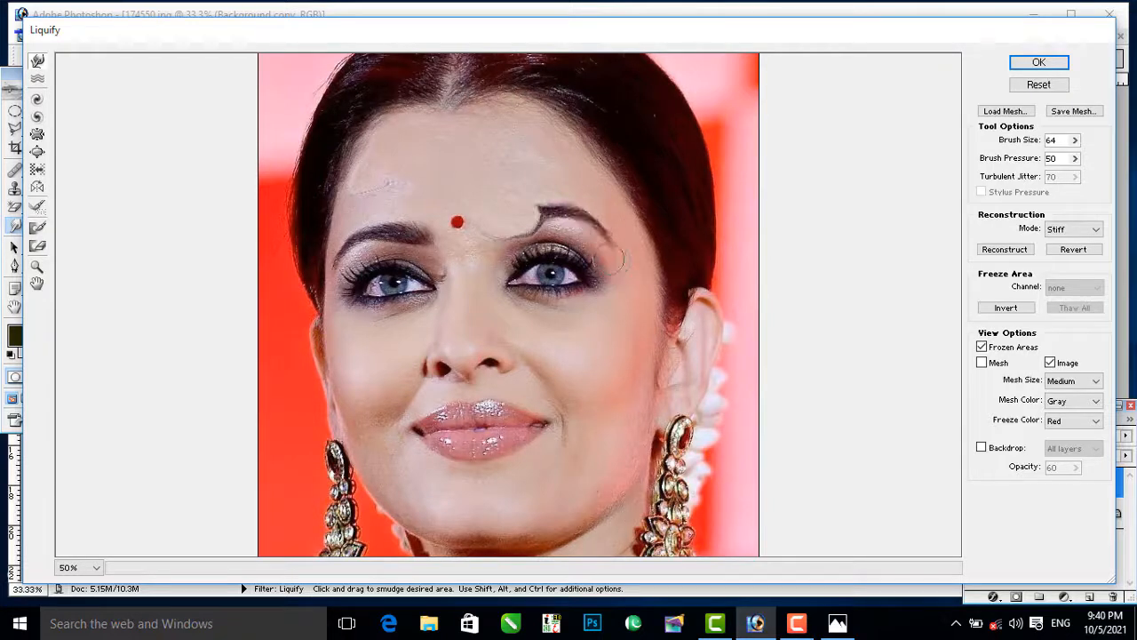
key(ctrl+alt+z)
key(ctrl+alt+z)
key(ctrl+alt+z)
key(ctrl+alt+z)
key(ctrl+alt+z)
key(ctrl+alt+z)
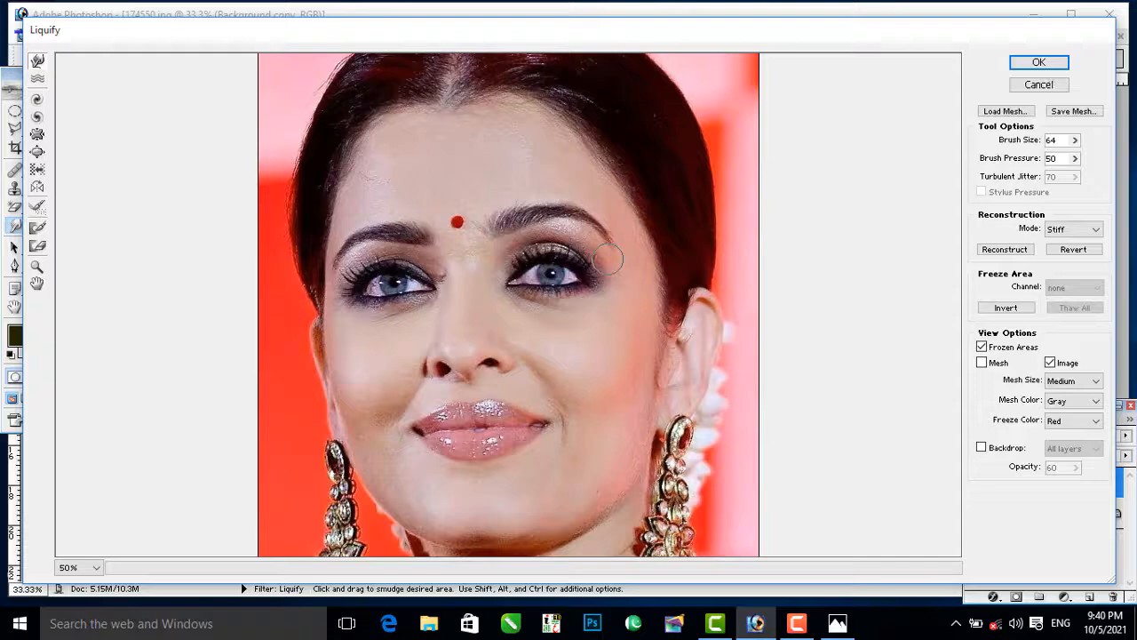
Step: Try the Turbulence tool with brush size 64 and jitter 70 over the nose and lips, and undo the distortion
click(33, 81)
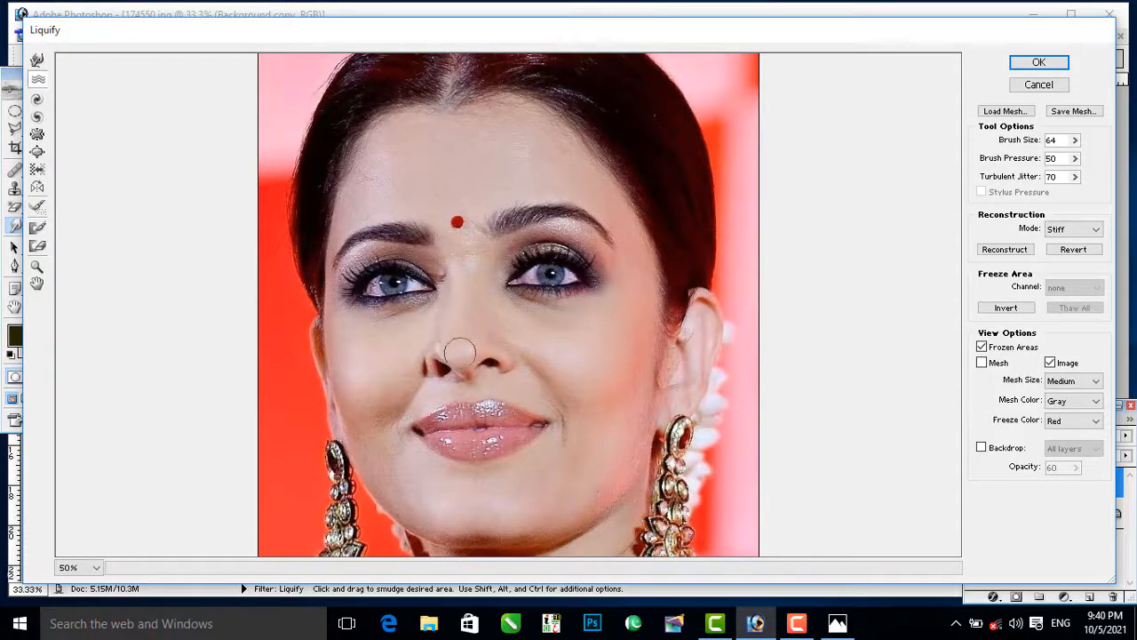
mouse_move(449, 360)
mouse_down()
mouse_move(490, 369)
mouse_move(487, 350)
mouse_move(514, 369)
mouse_move(446, 378)
mouse_move(448, 402)
mouse_move(425, 388)
mouse_move(422, 407)
mouse_move(454, 437)
mouse_up()
key(ctrl+alt+z)
key(ctrl+alt+z)
key(ctrl+alt+z)
key(ctrl+alt+z)
key(ctrl+alt+z)
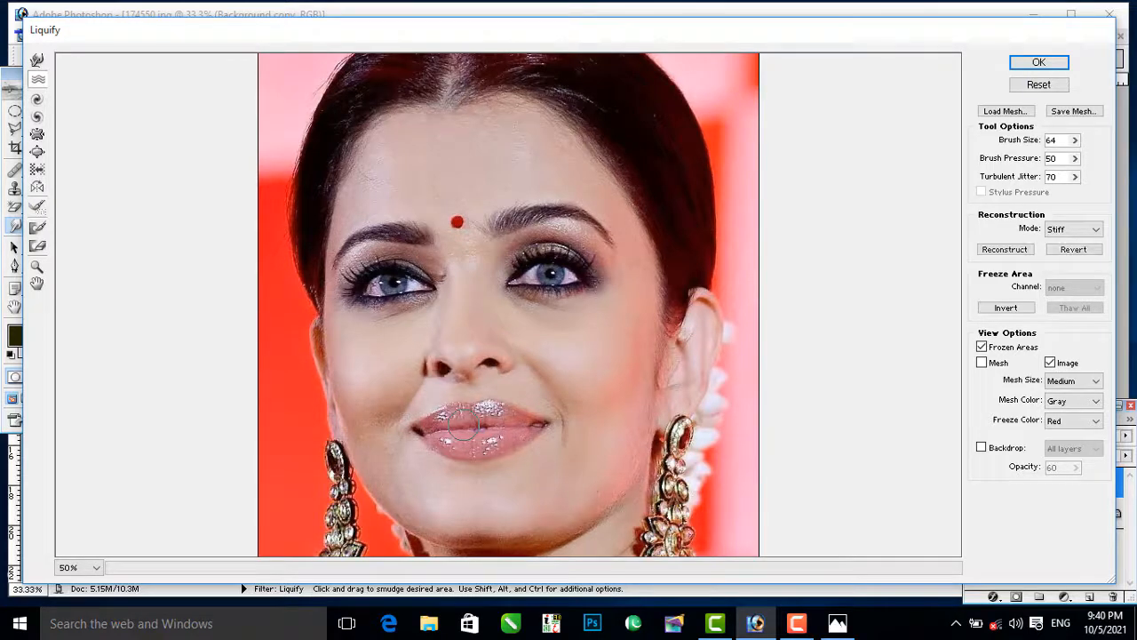
key(ctrl+alt+z)
Step: Raise the Liquify brush size to 394, twirl the nose and mouth area clockwise, and undo the twirl
click(36, 99)
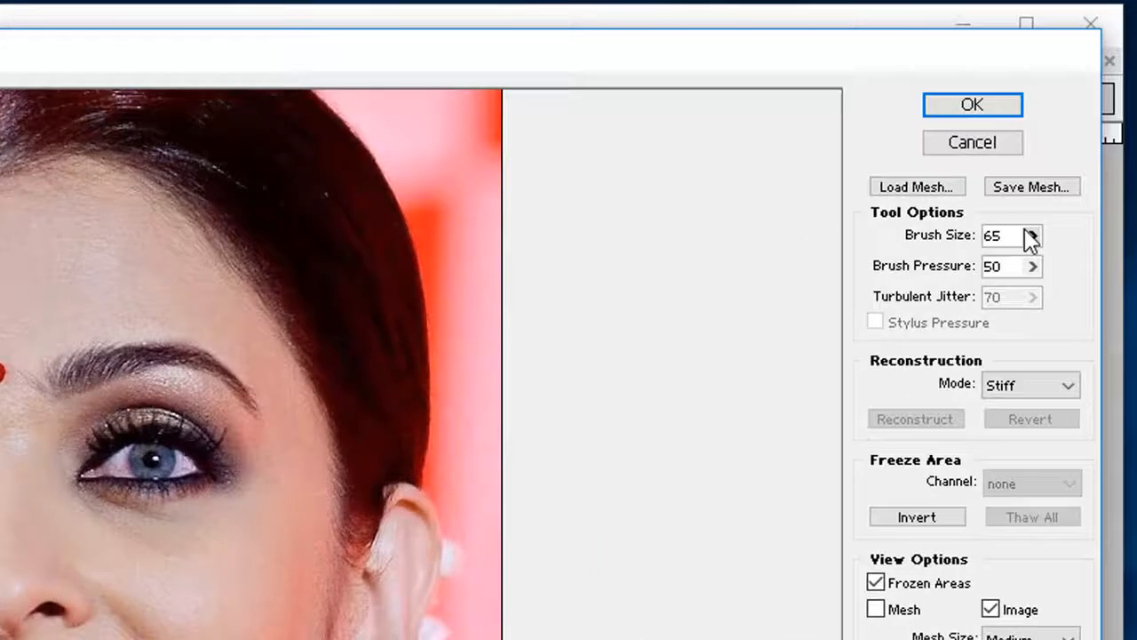
click(1075, 141)
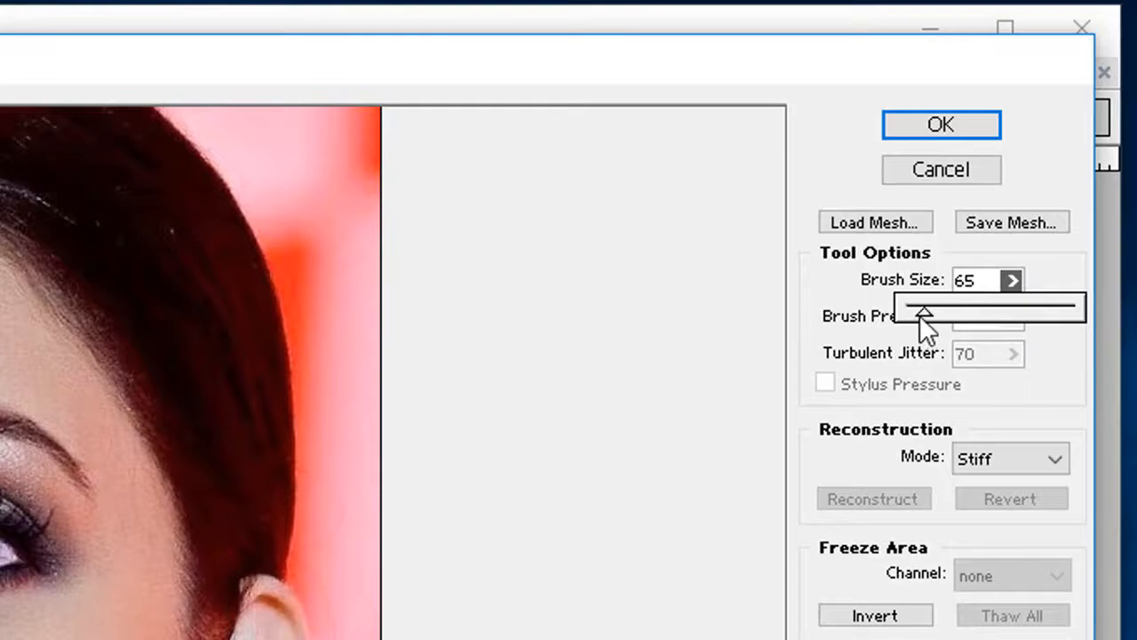
drag(1016, 316, 1022, 316)
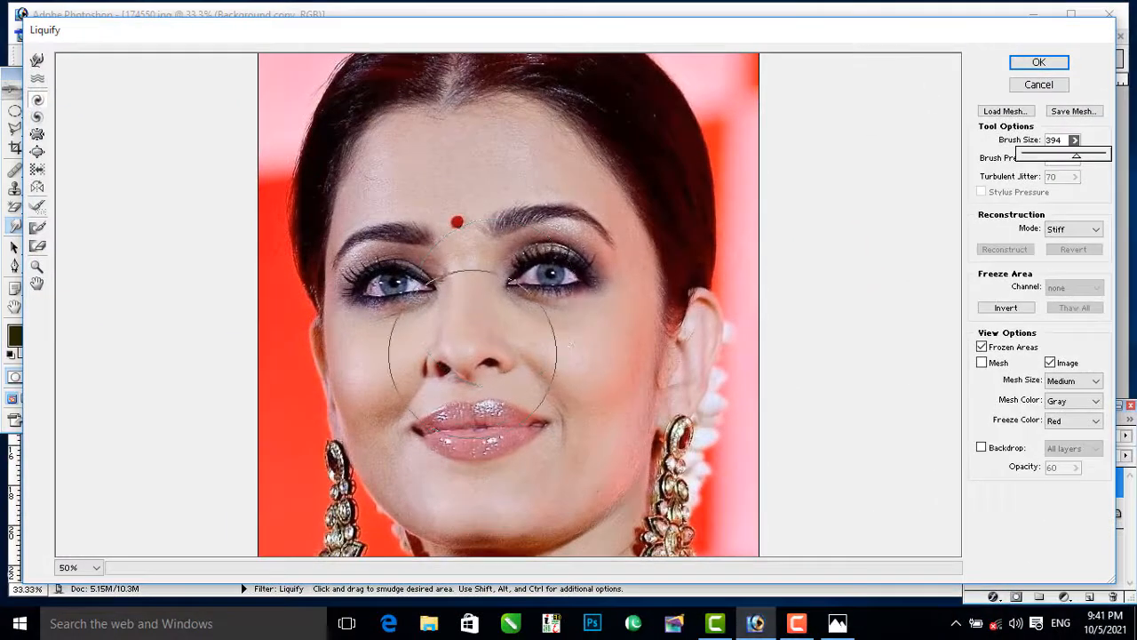
click(473, 353)
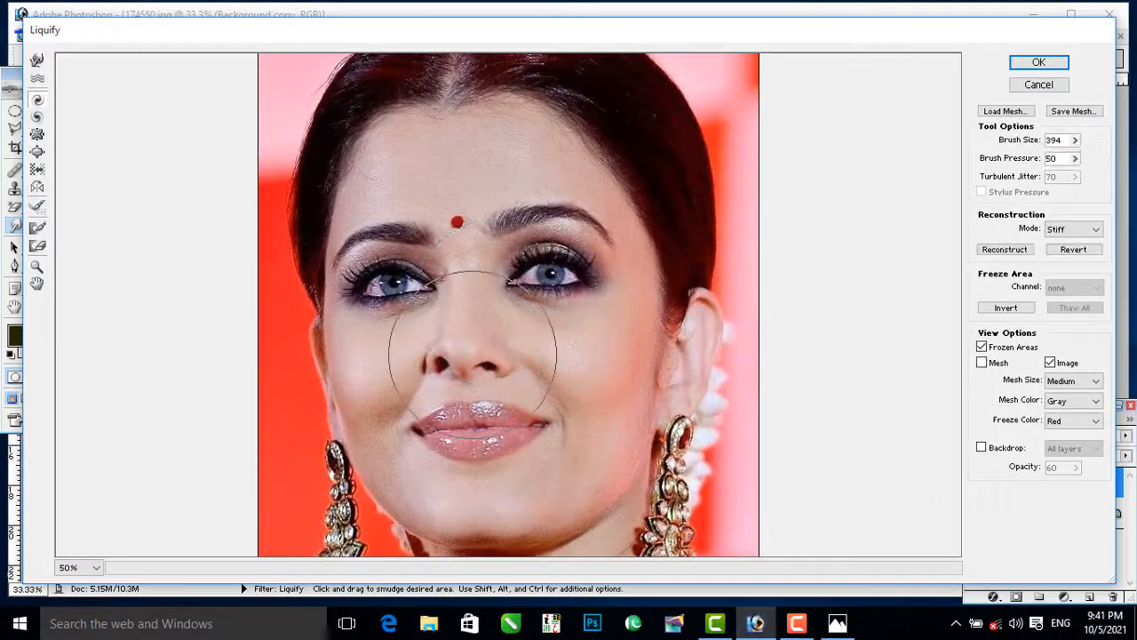
mouse_move(467, 355)
mouse_down()
mouse_move(481, 400)
mouse_move(481, 384)
mouse_up()
key(alt)
key(ctrl+alt+z)
key(ctrl+alt+z)
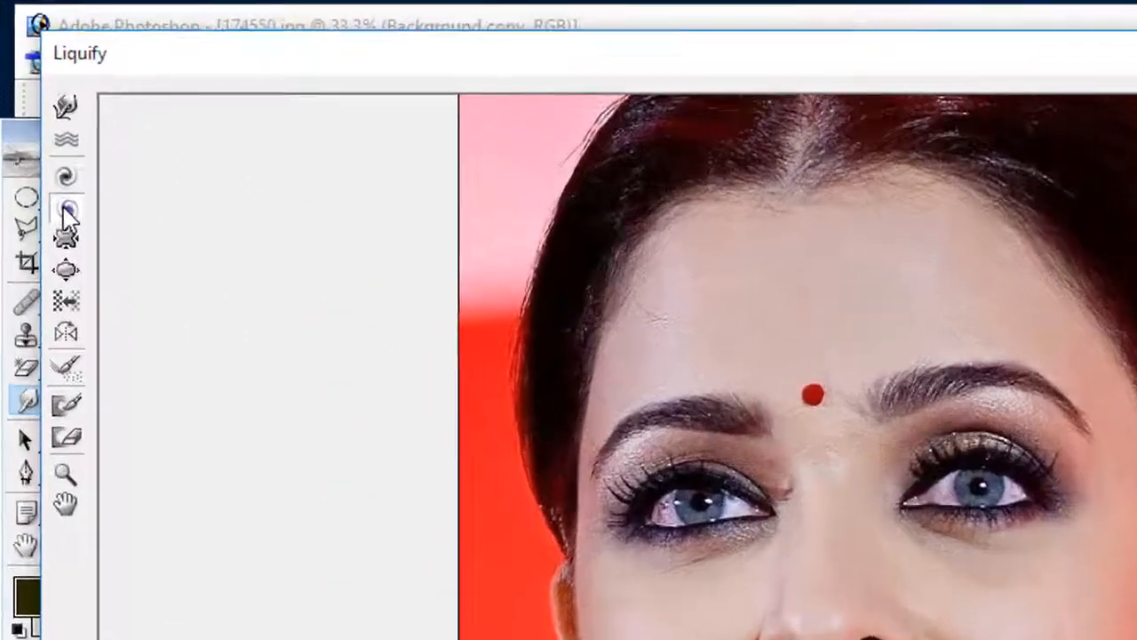
Step: Try the Twirl Counterclockwise tool on the nose and mouth area, and undo the twirl
click(36, 118)
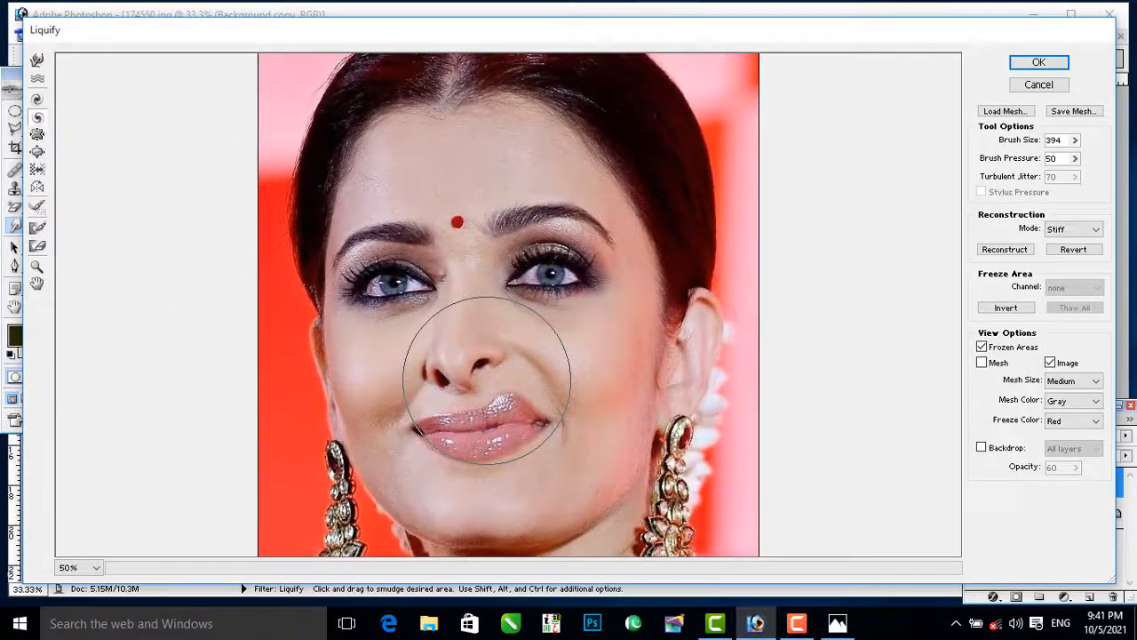
key(ctrl+alt+z)
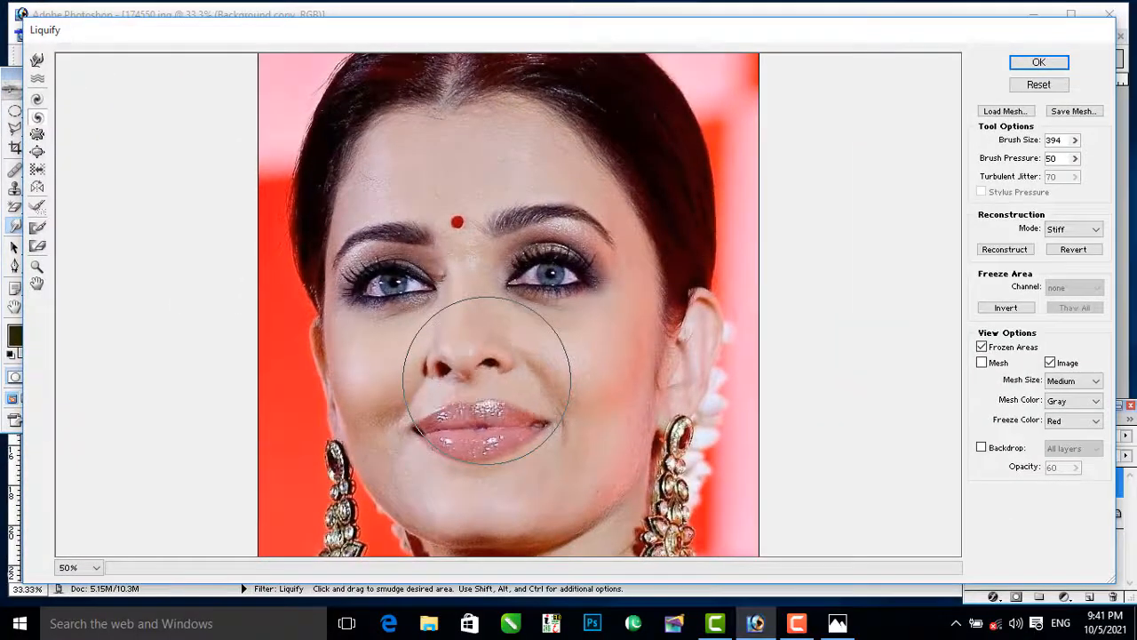
Step: Try the Pucker tool with brush size 394 on the nose and mouth area, and undo the distortion
click(37, 135)
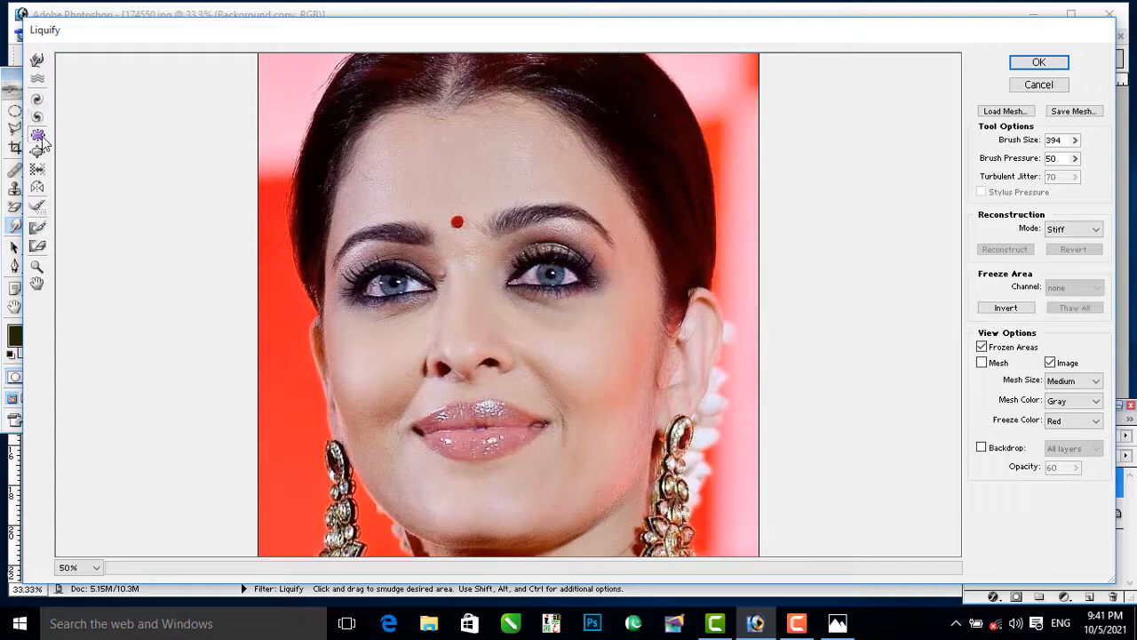
click(471, 389)
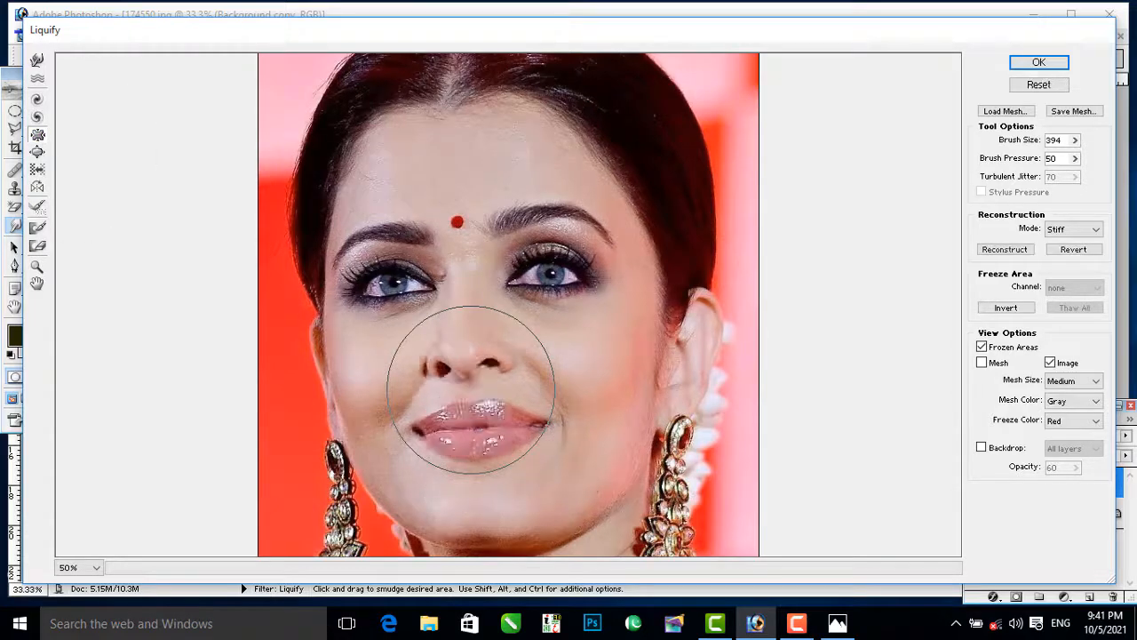
key(ctrl+alt+z)
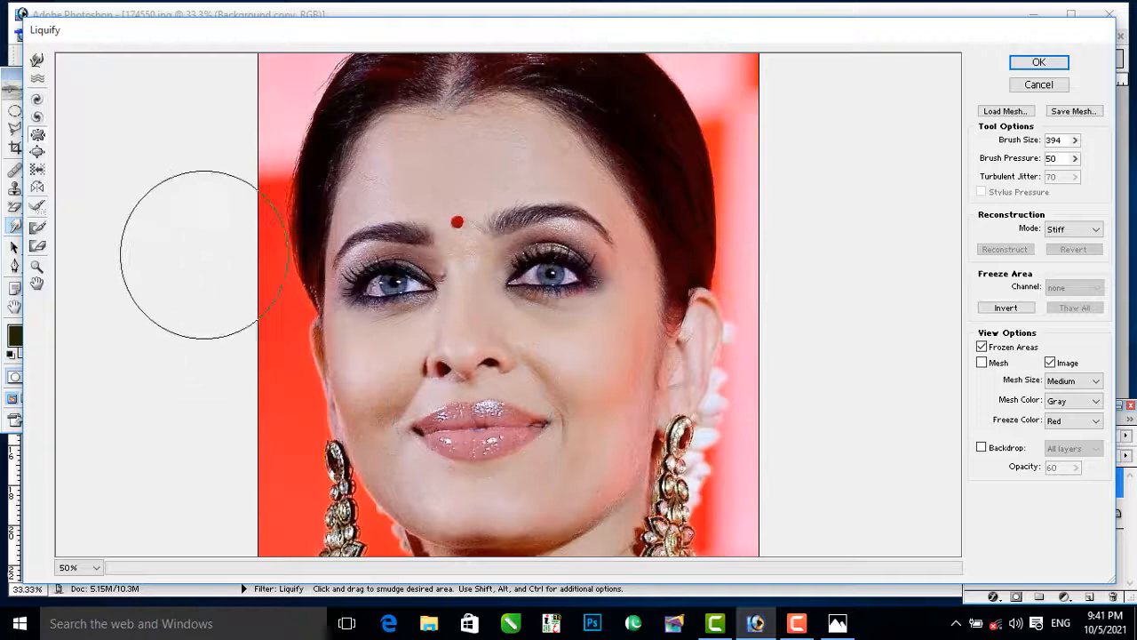
Step: Try the Bloat tool with brush size 394 on the nose, and undo the enlargement
click(39, 152)
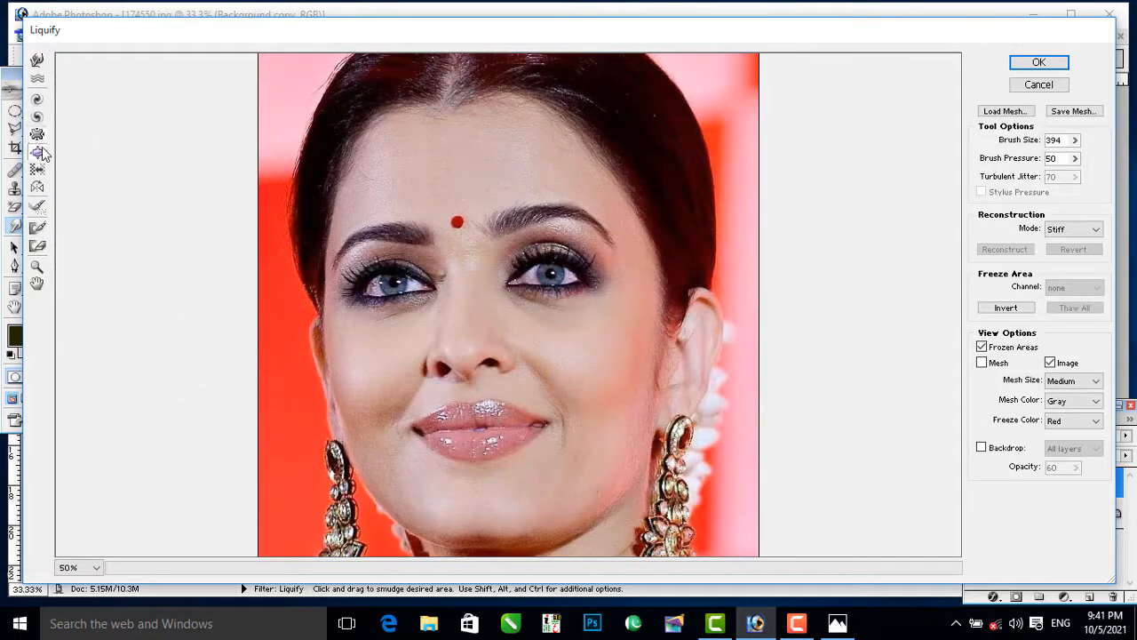
click(455, 358)
drag(455, 358, 455, 358)
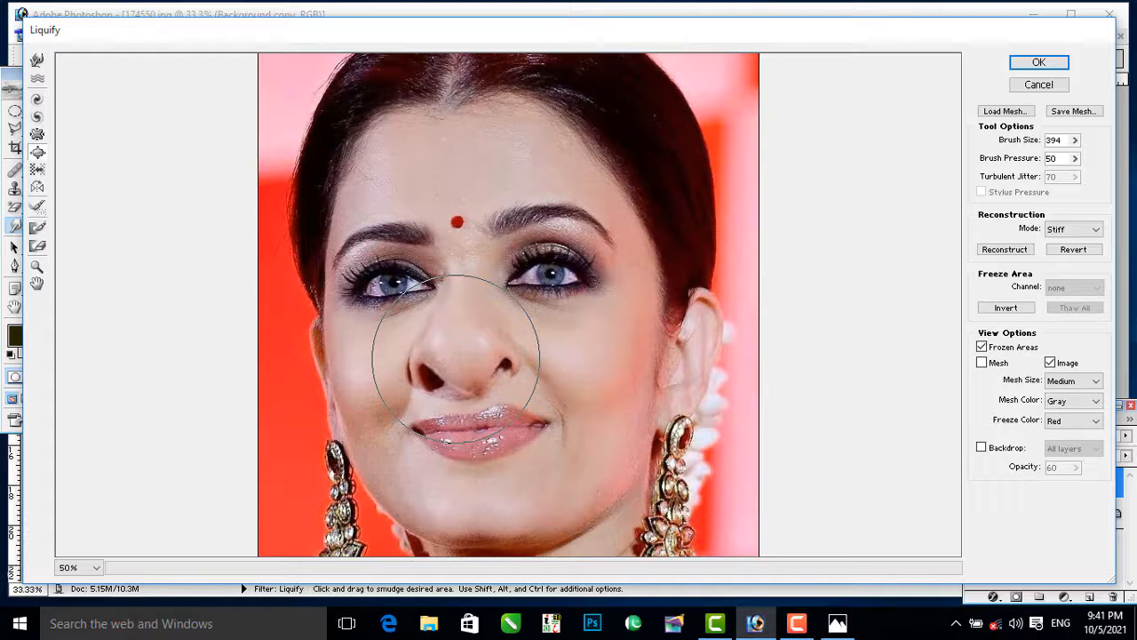
key(ctrl+alt+z)
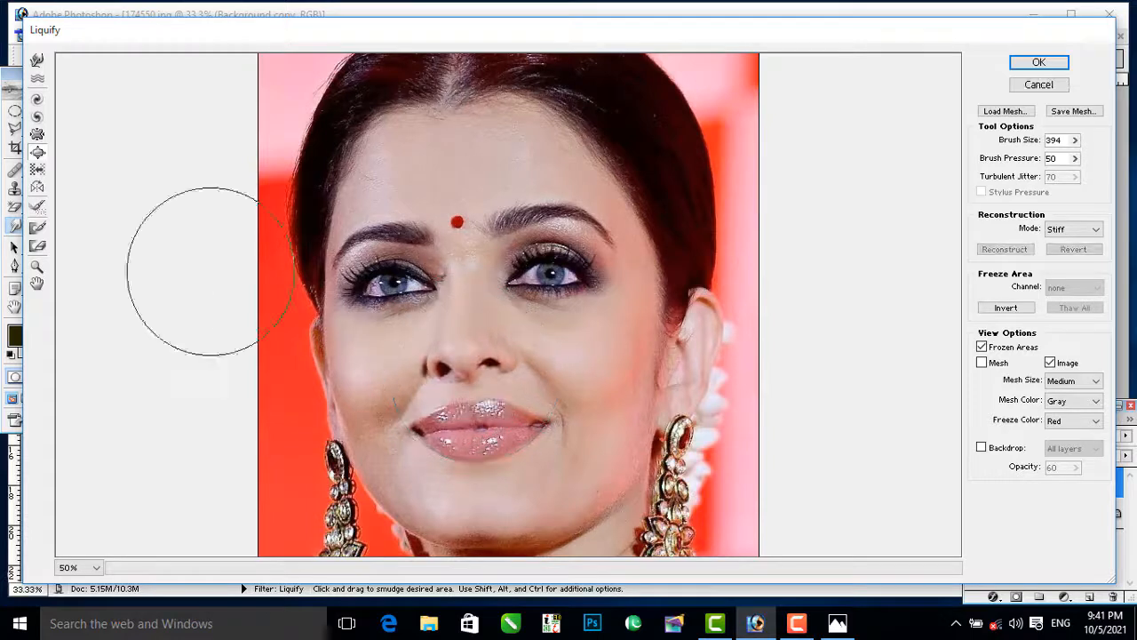
Step: Try the Shift Pixels tool with a short stroke over the nose and mouth, and undo it
click(39, 170)
mouse_move(478, 356)
mouse_down()
mouse_move(506, 388)
mouse_move(461, 391)
mouse_move(484, 392)
mouse_move(498, 373)
mouse_move(457, 388)
mouse_move(484, 393)
mouse_move(498, 386)
mouse_move(424, 384)
mouse_move(498, 388)
mouse_up()
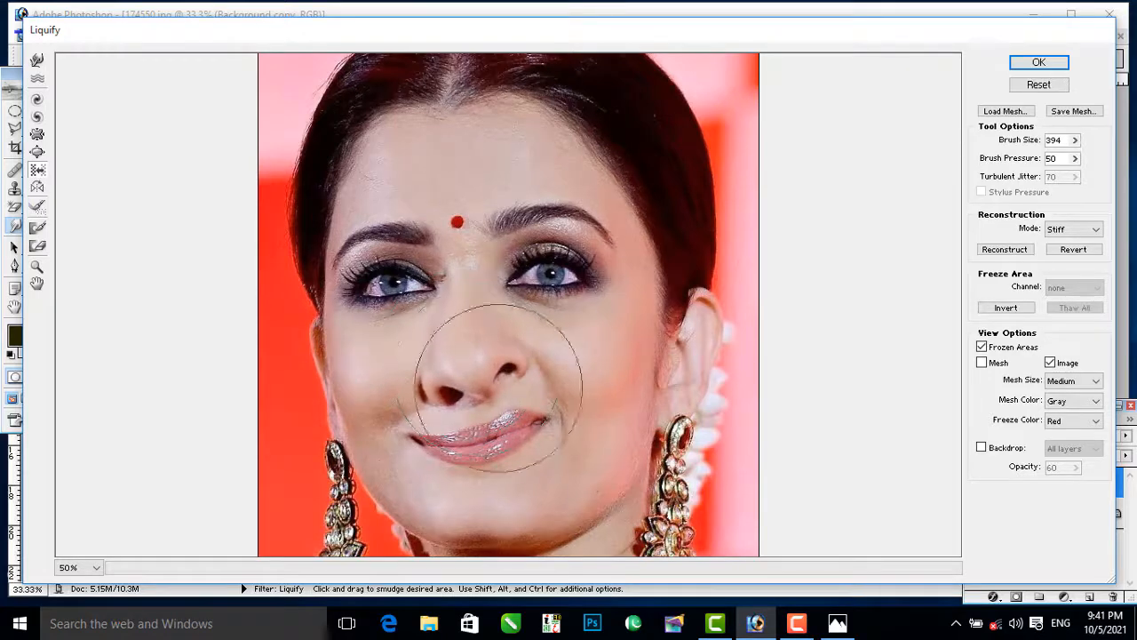
key(ctrl+alt+z)
Step: Try the Reflection tool with a short stroke beside the nose, and undo it
click(45, 189)
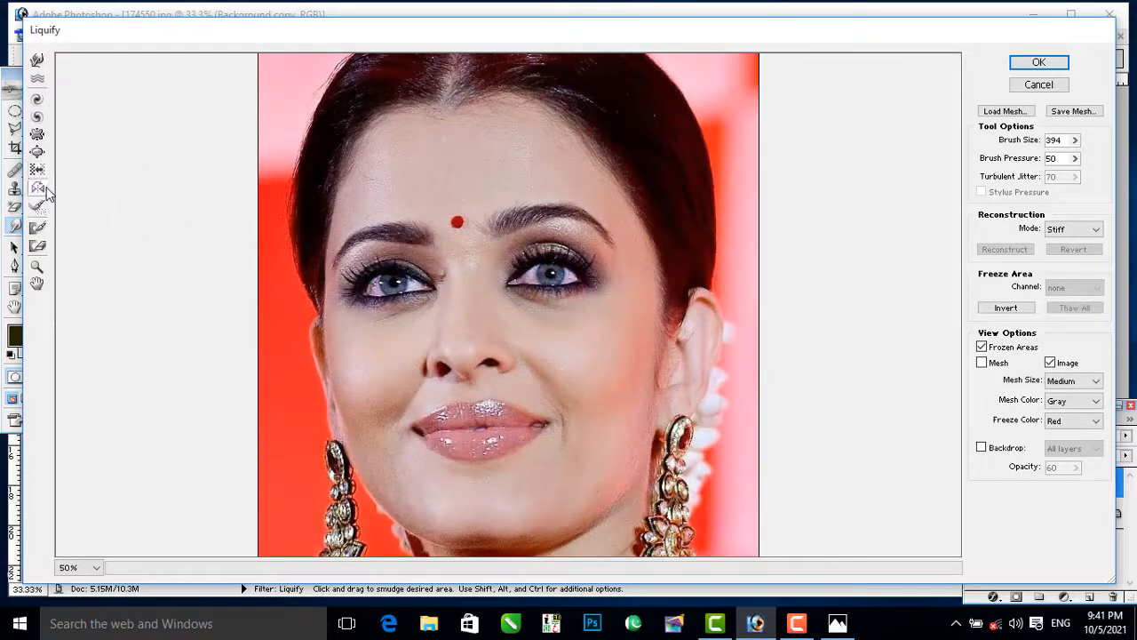
drag(520, 332, 571, 363)
key(ctrl+alt+z)
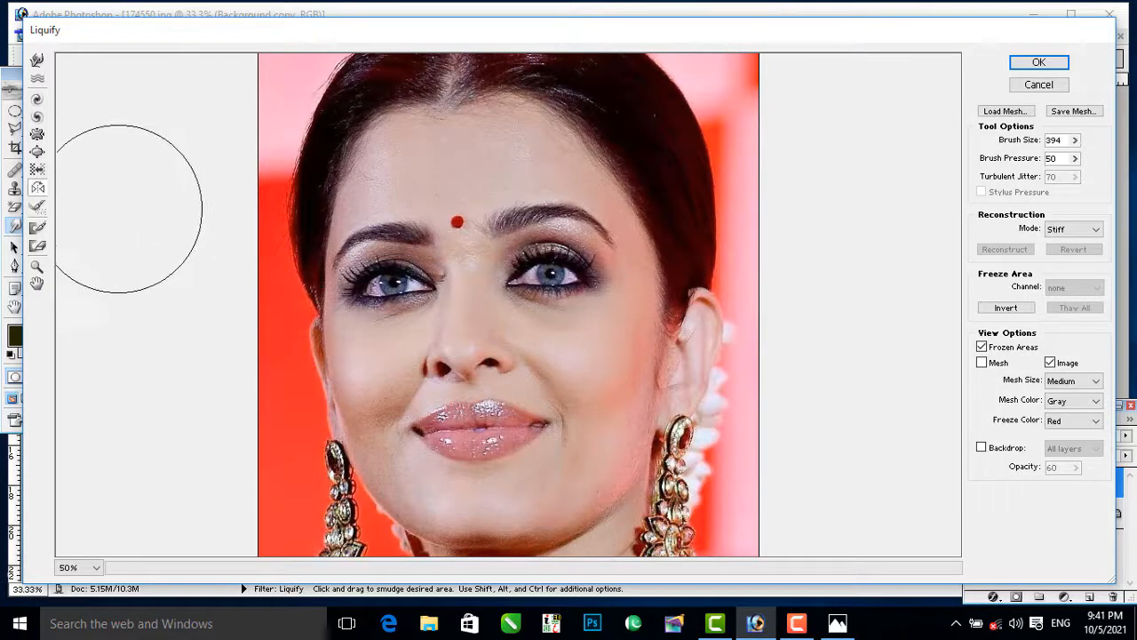
Step: Raise the Liquify brush size to 600, pucker the centre of the face, and undo the pucker
click(37, 153)
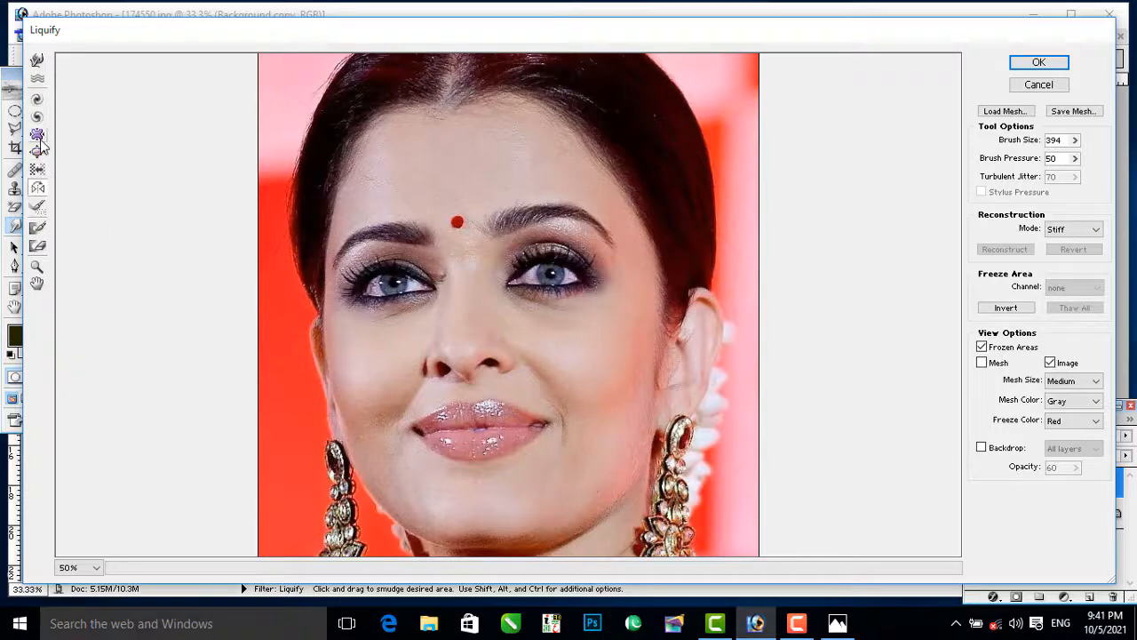
click(37, 136)
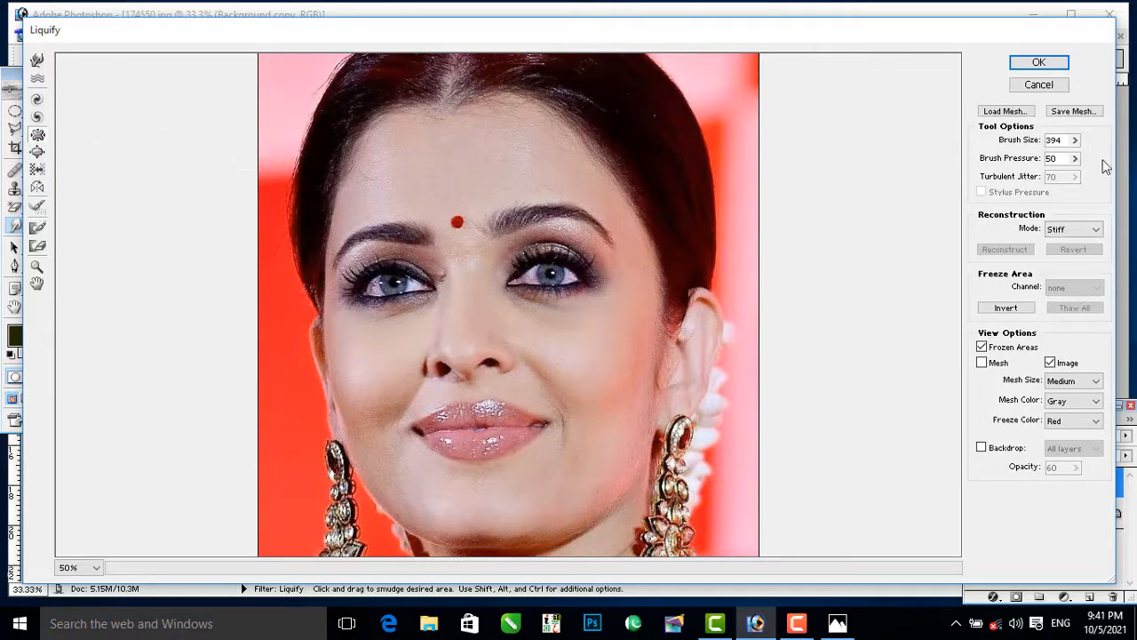
drag(1075, 142, 1081, 162)
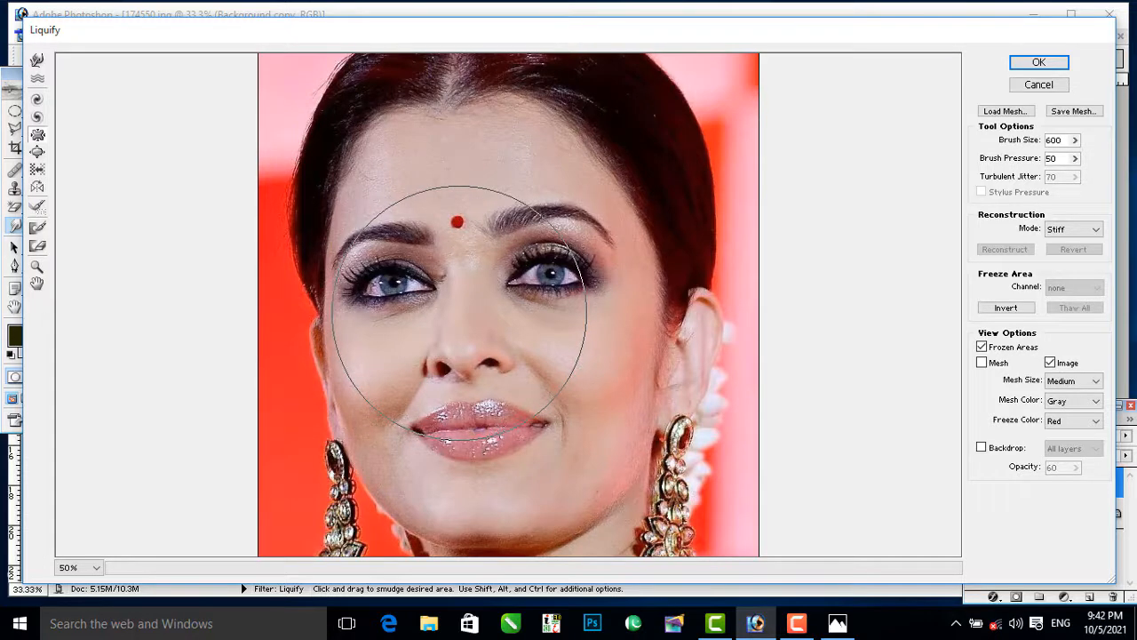
key(ctrl+minus)
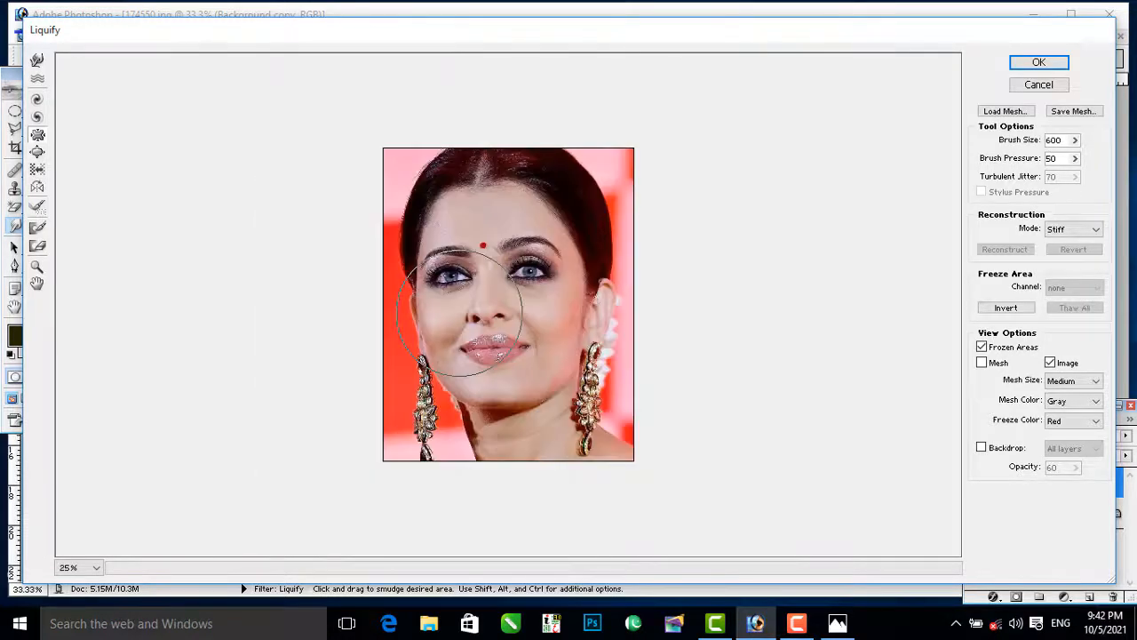
drag(496, 309, 497, 308)
key(ctrl+z)
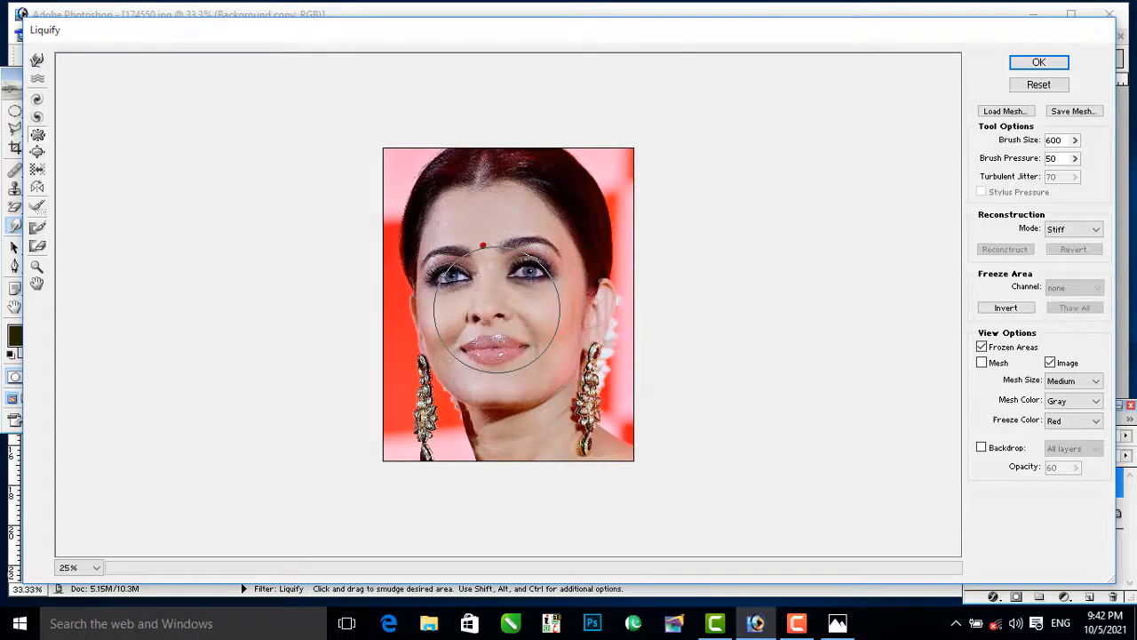
Step: Bloat the nose and mouth area with brush size 600 and apply the Liquify filter
key(b)
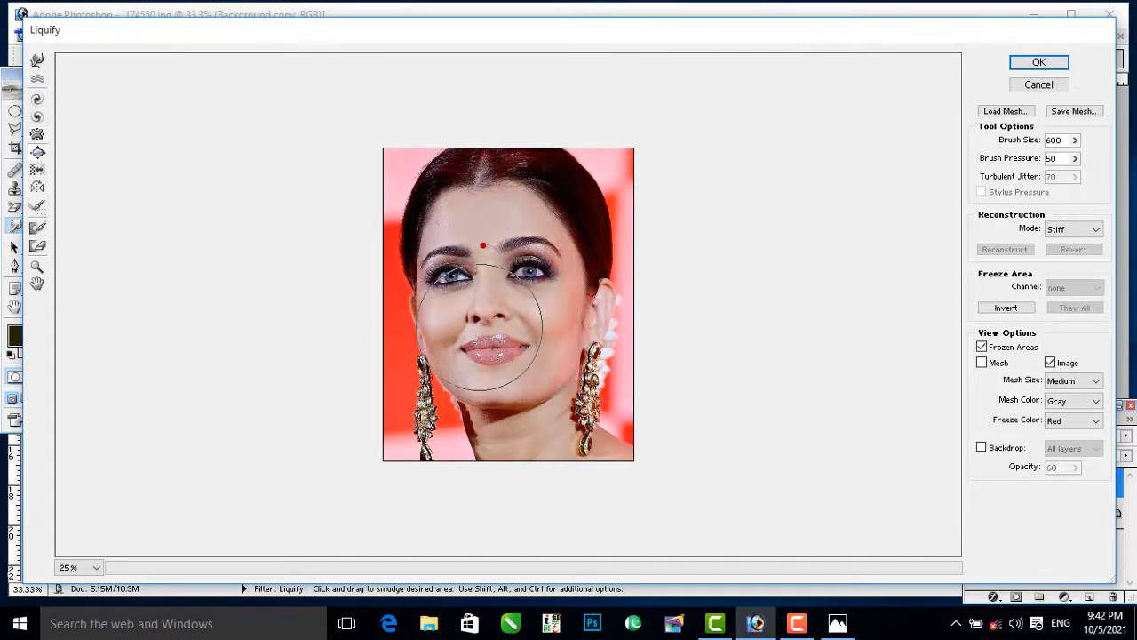
drag(491, 326, 491, 326)
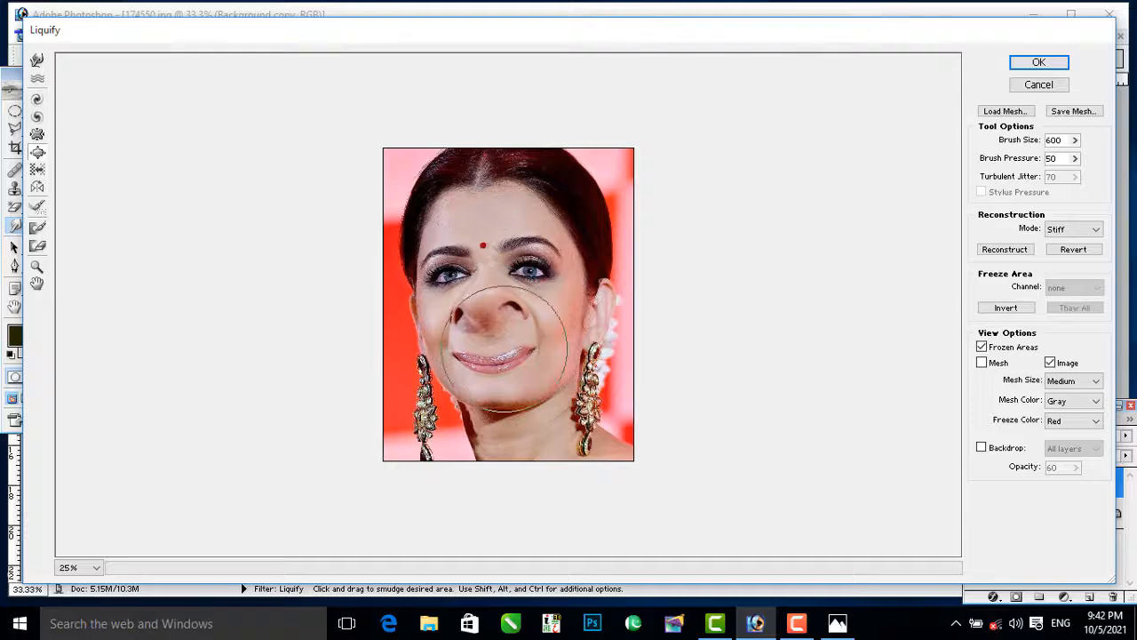
click(1054, 67)
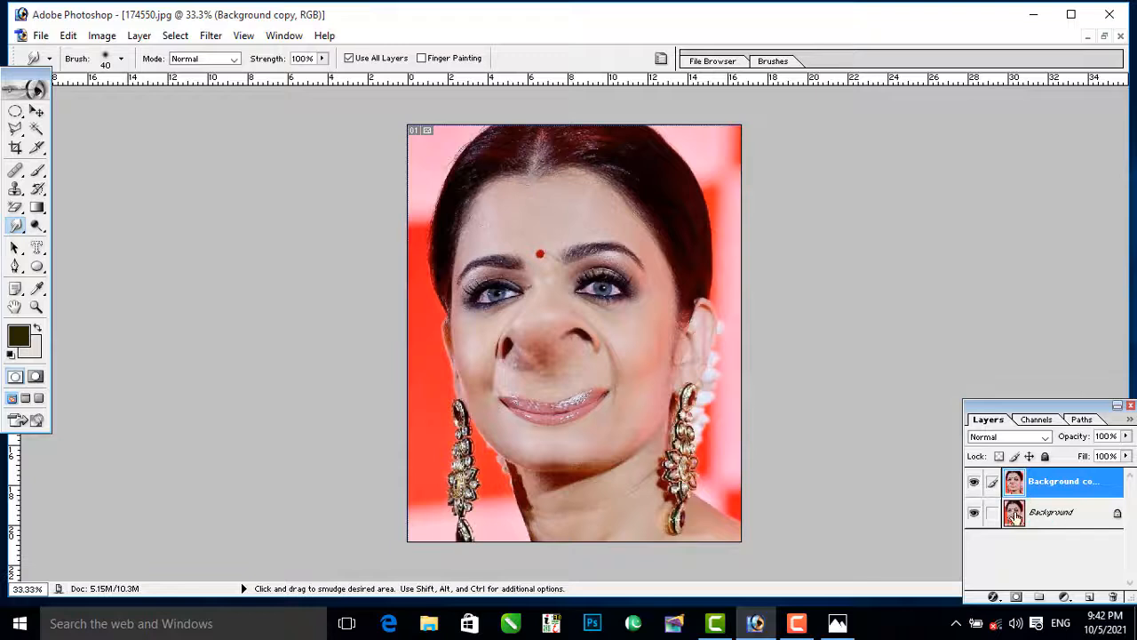
Step: Compare the bloated face with the original by toggling the visibility of the Background copy layer
click(1015, 515)
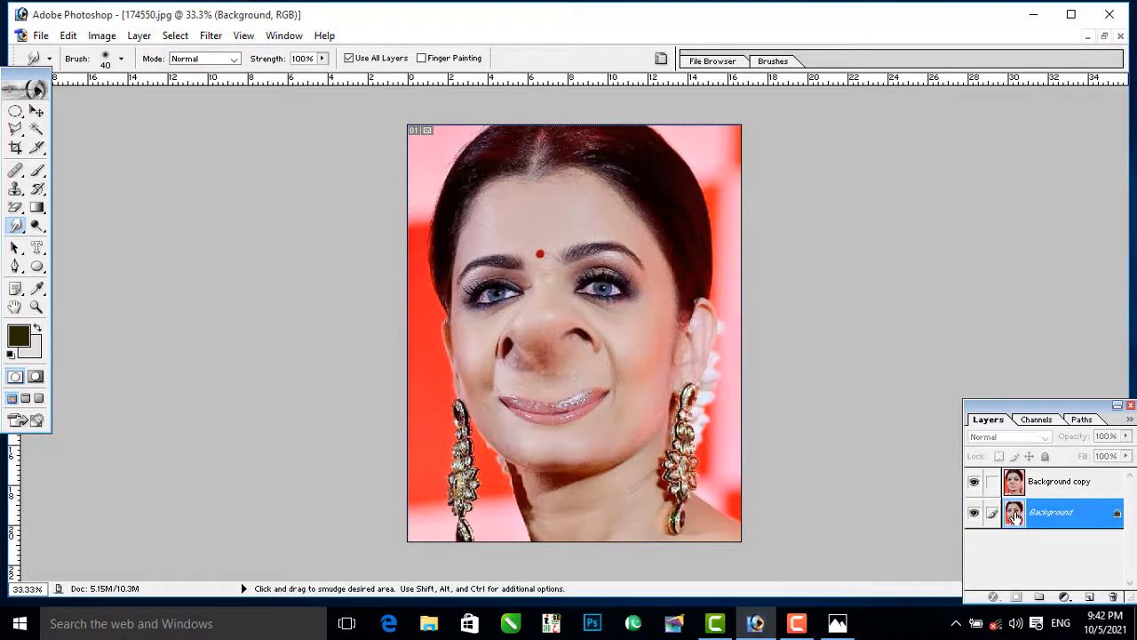
click(974, 482)
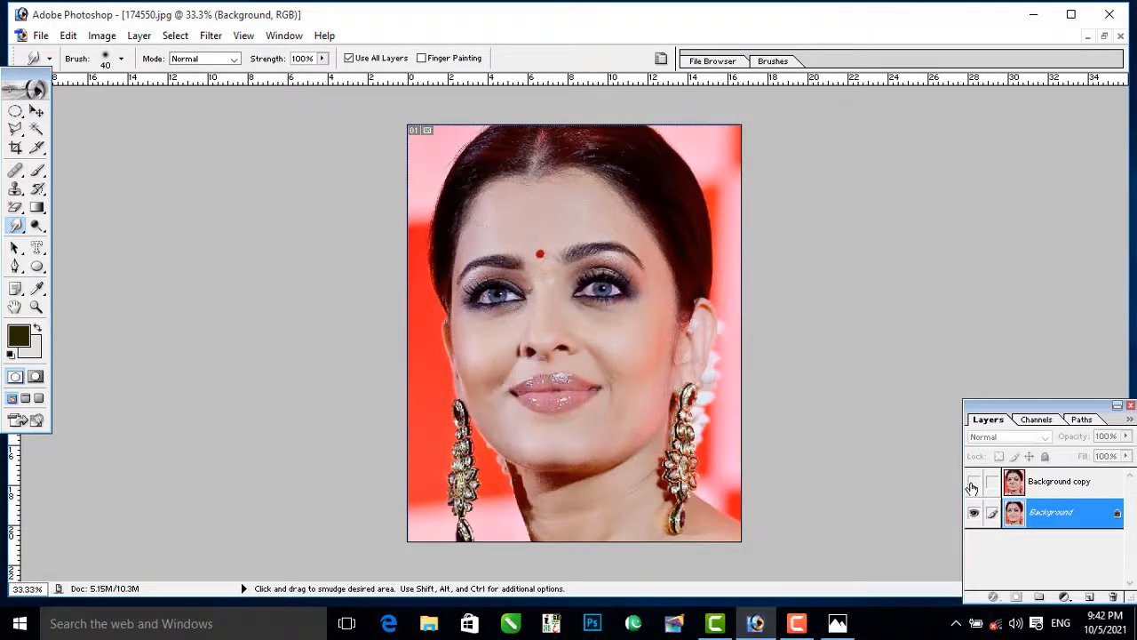
click(974, 481)
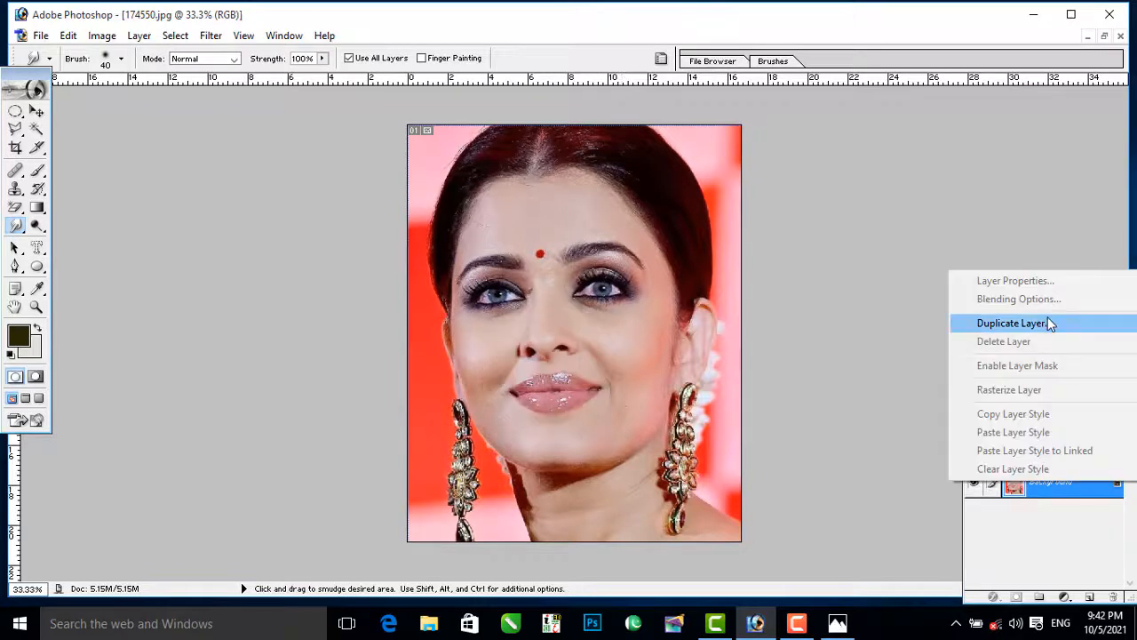
Step: Replace the distorted copy with a fresh duplicate of the Background layer
click(1048, 316)
click(707, 271)
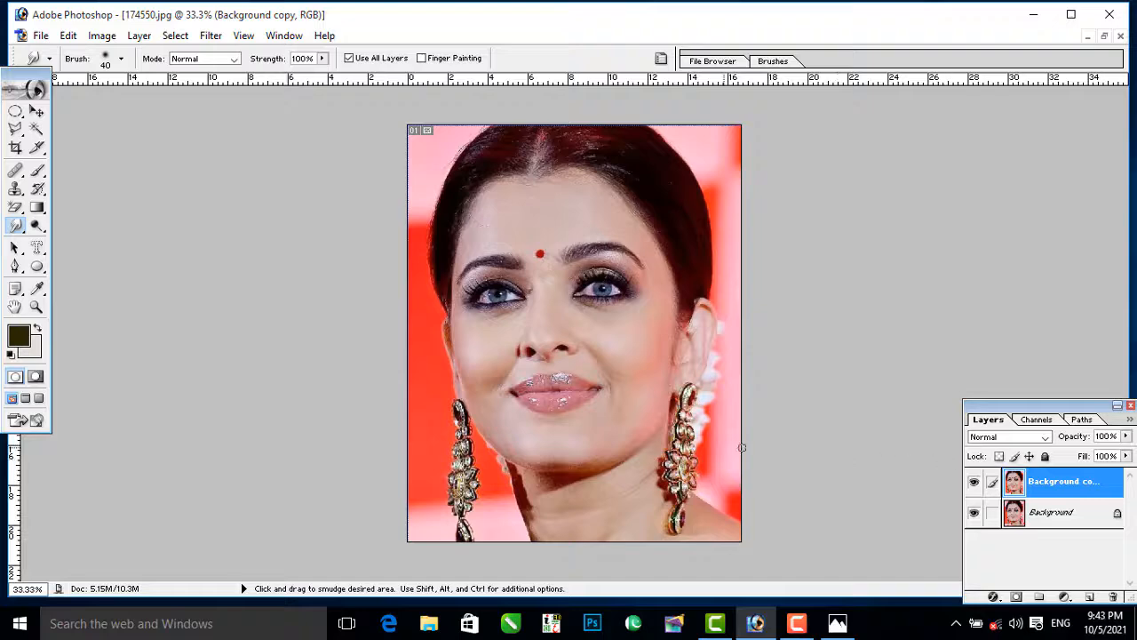
Step: Open the Liquify filter on the new copy and set up the Warp tool with brush size 55
click(211, 36)
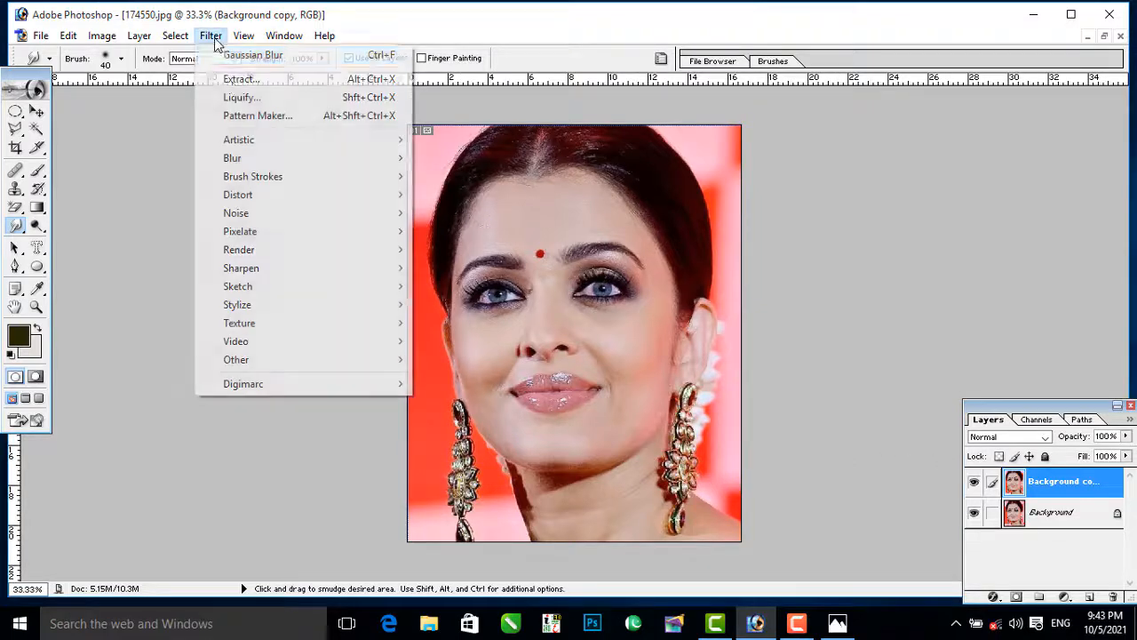
click(238, 98)
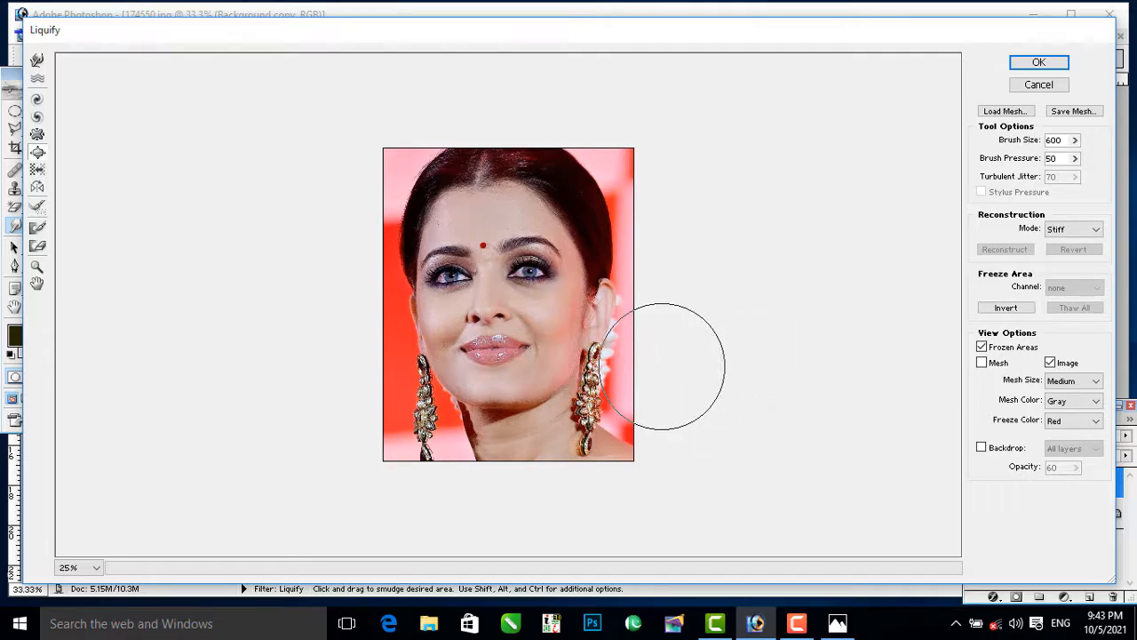
key(ctrl+plus)
key(ctrl+plus)
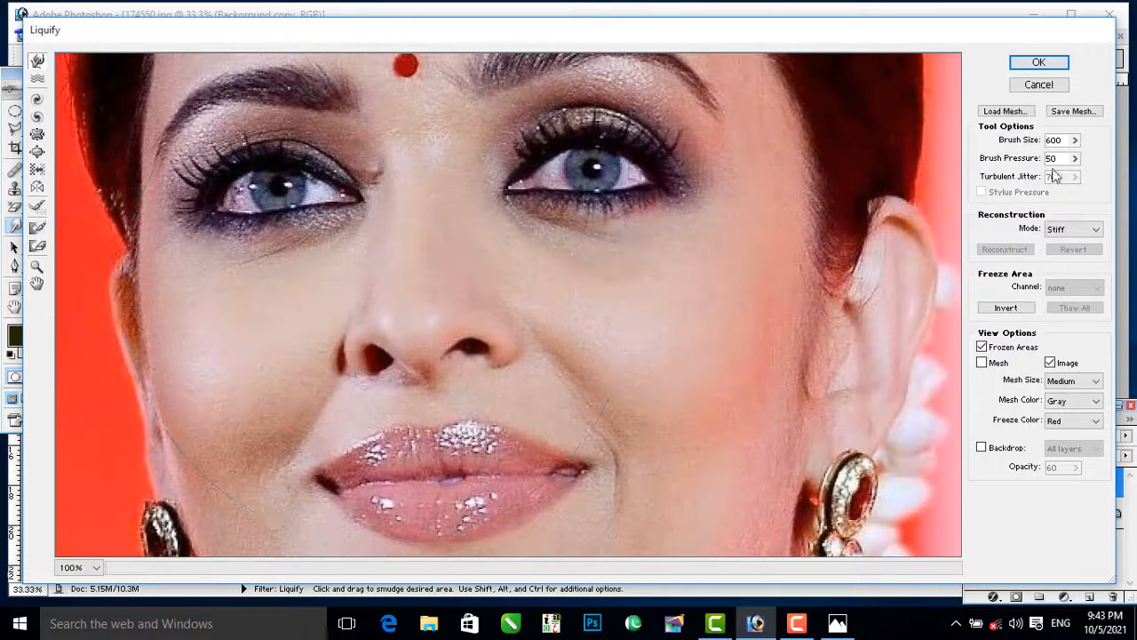
click(1074, 140)
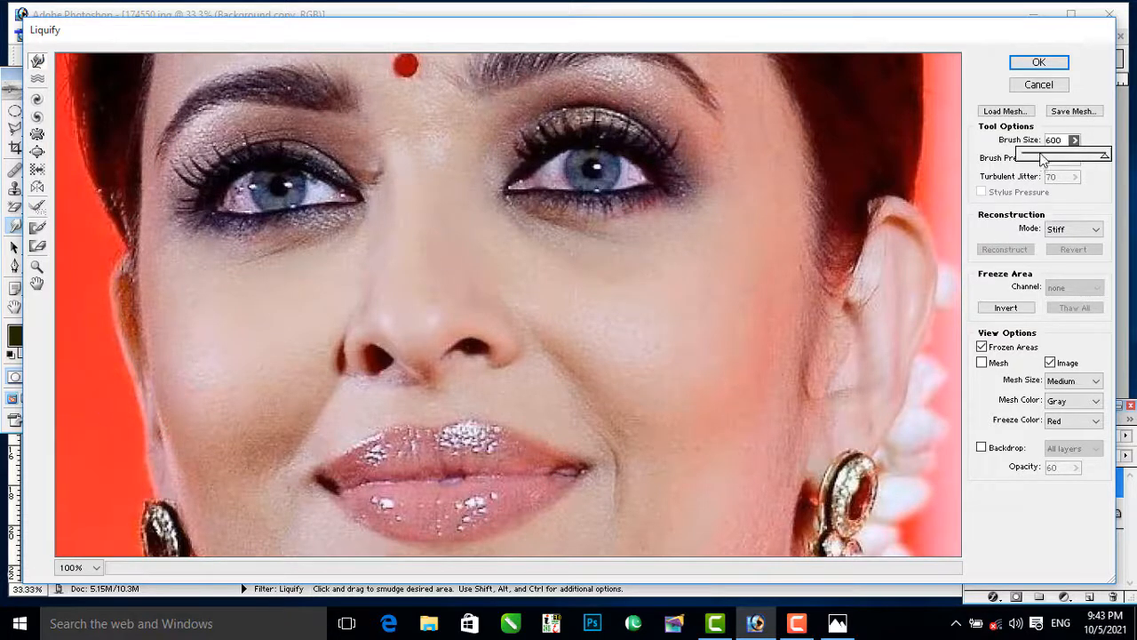
drag(1044, 158, 1032, 156)
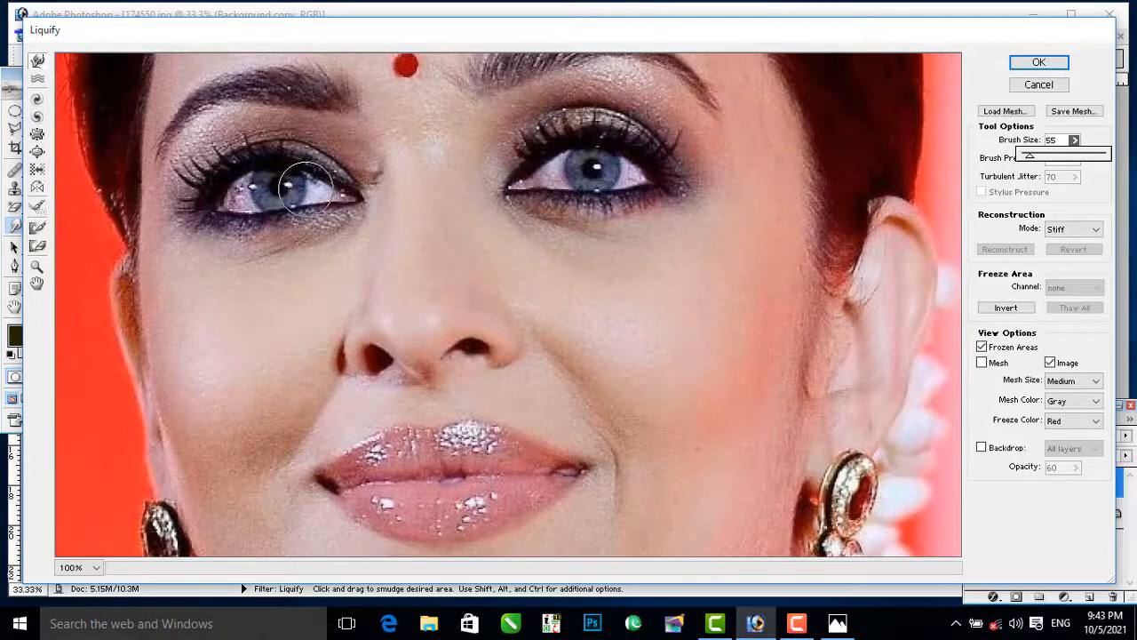
Step: Warp the left-hand eye's upper eyelid downward until the eye is closed, and apply the Liquify filter
key(space)
mouse_move(306, 188)
mouse_down()
mouse_move(354, 291)
mouse_move(320, 272)
mouse_move(354, 263)
mouse_move(348, 254)
mouse_move(325, 277)
mouse_move(331, 266)
mouse_move(374, 285)
mouse_move(342, 291)
mouse_up()
mouse_move(242, 293)
mouse_down()
mouse_move(238, 271)
mouse_move(327, 260)
mouse_move(357, 277)
mouse_up()
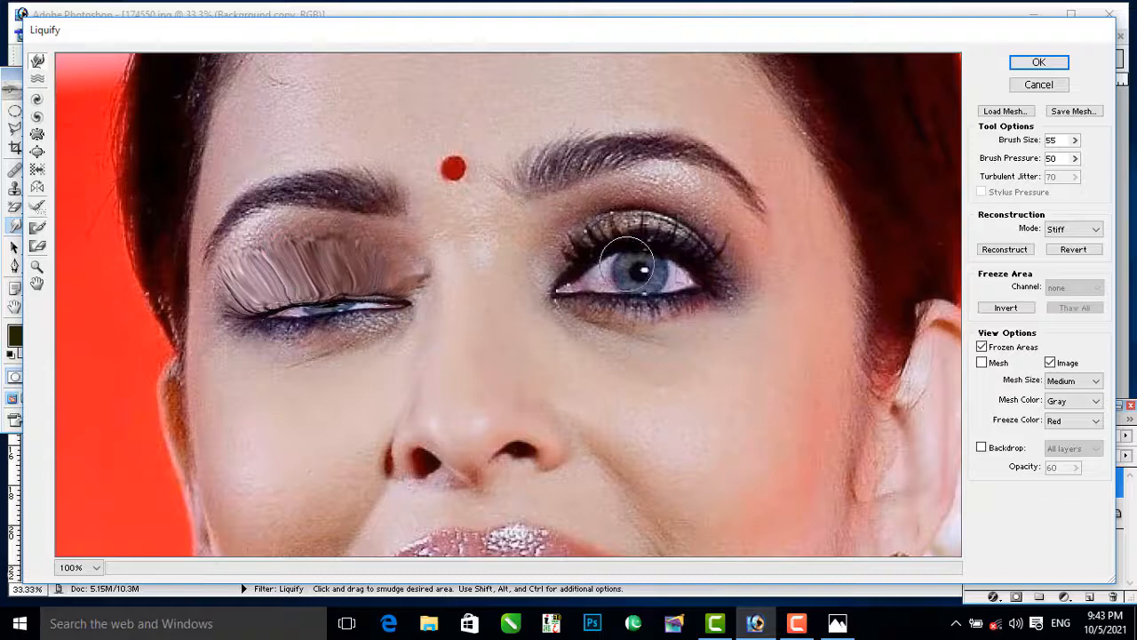
click(1054, 66)
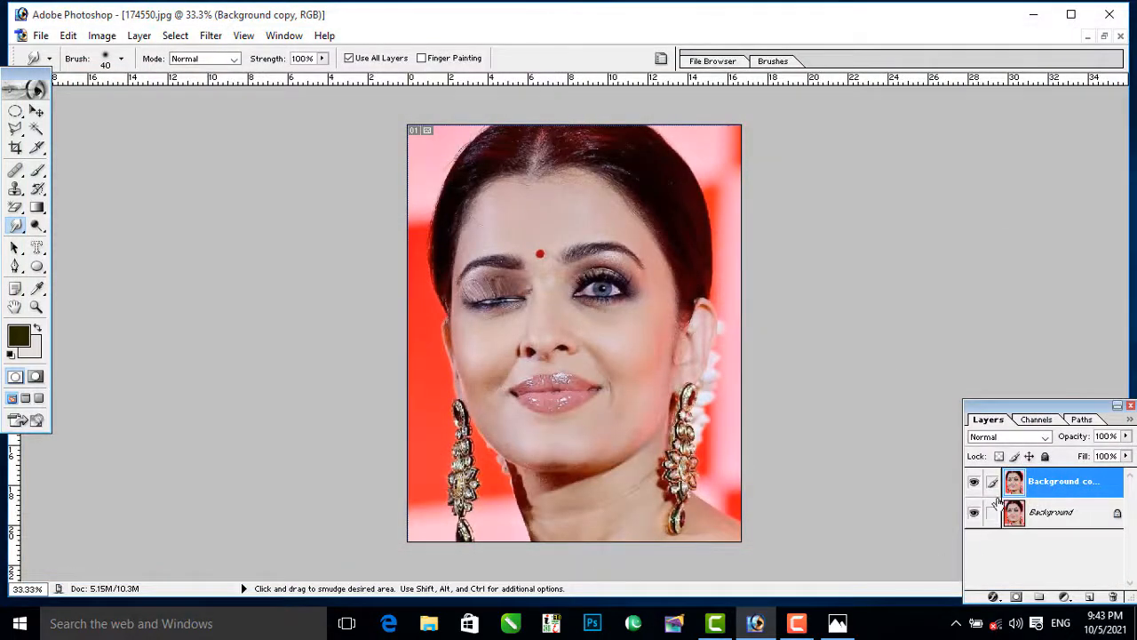
Step: Toggle the Background copy layer to compare the closed and open eye, and leave it hidden
click(974, 482)
click(973, 481)
click(974, 482)
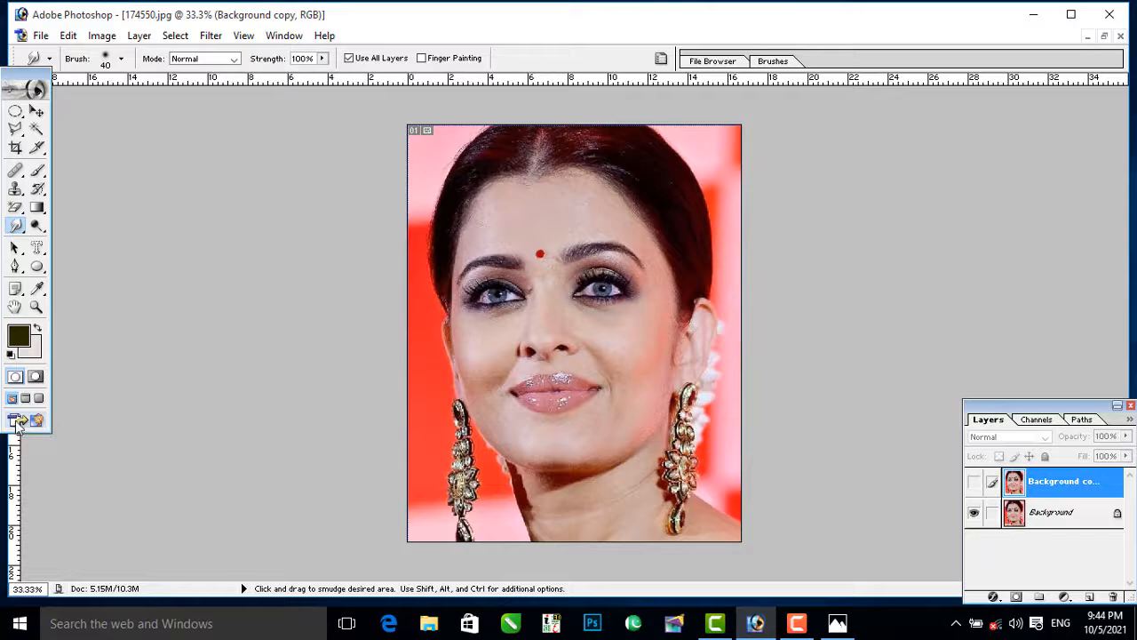
Step: Send the image to Adobe ImageReady and check both eye states by showing and hiding the Background copy layer
click(18, 422)
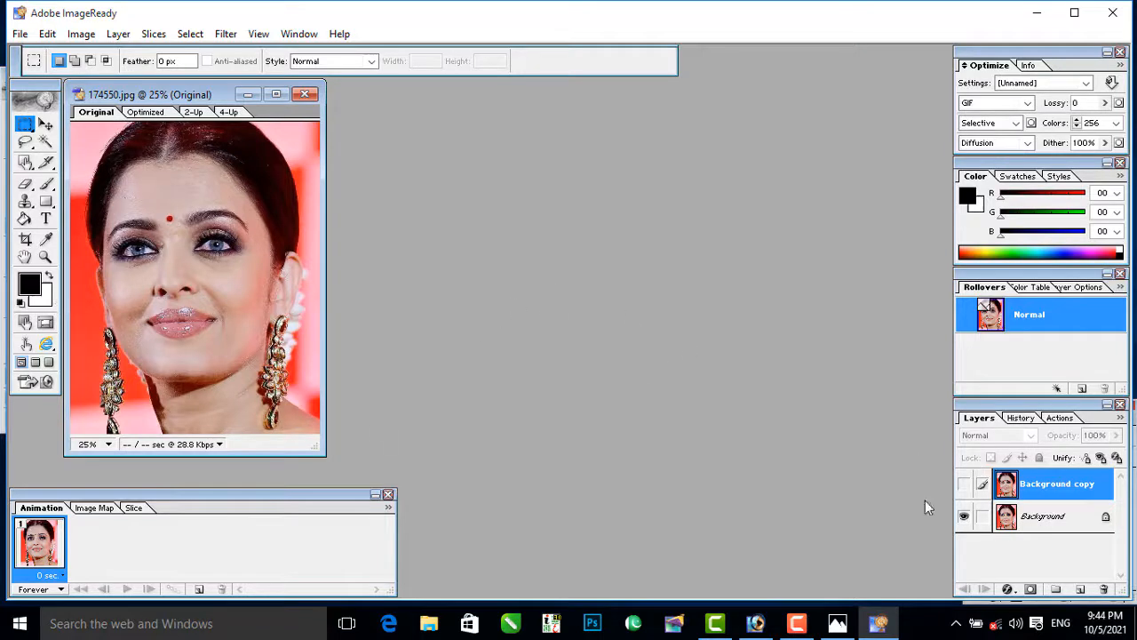
click(964, 484)
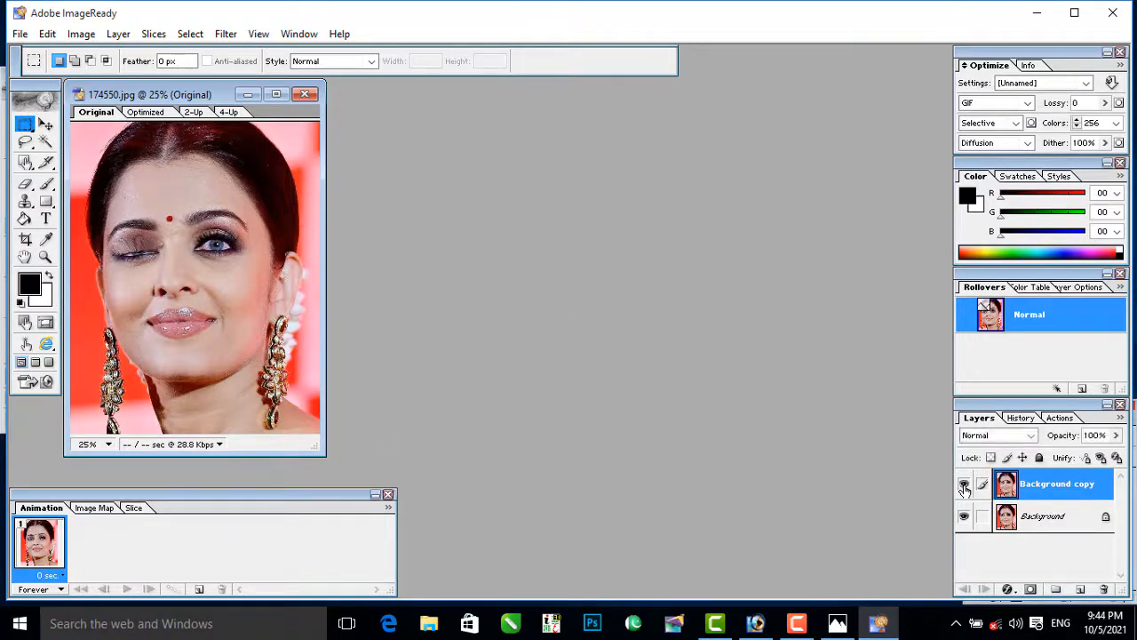
click(964, 485)
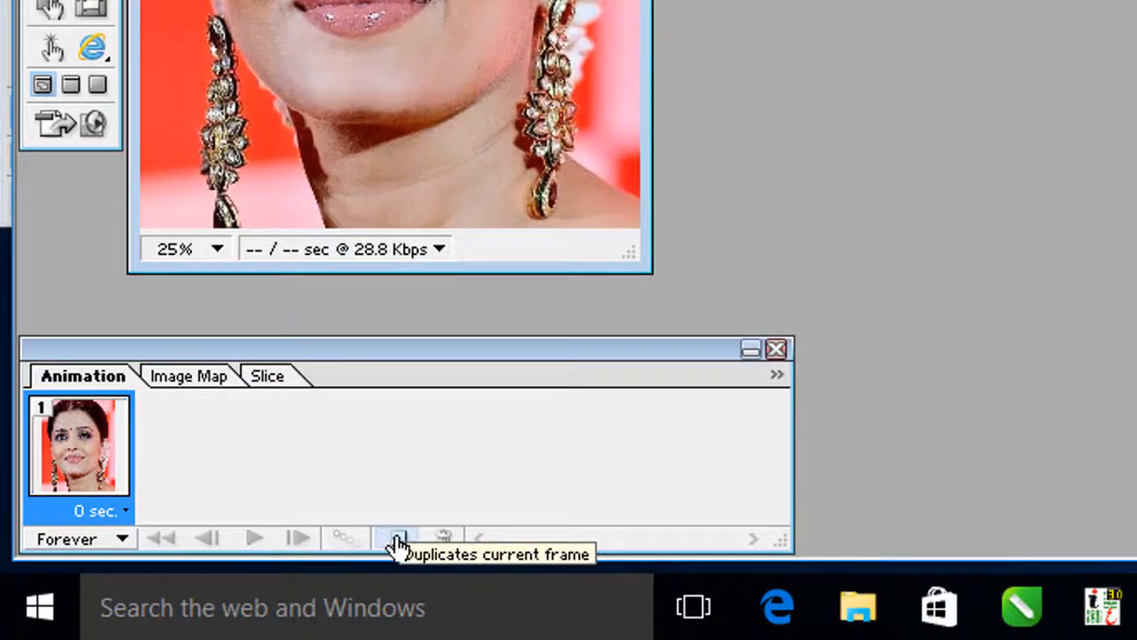
Step: Duplicate the first animation frame and make the Background copy layer visible in the second frame
click(396, 541)
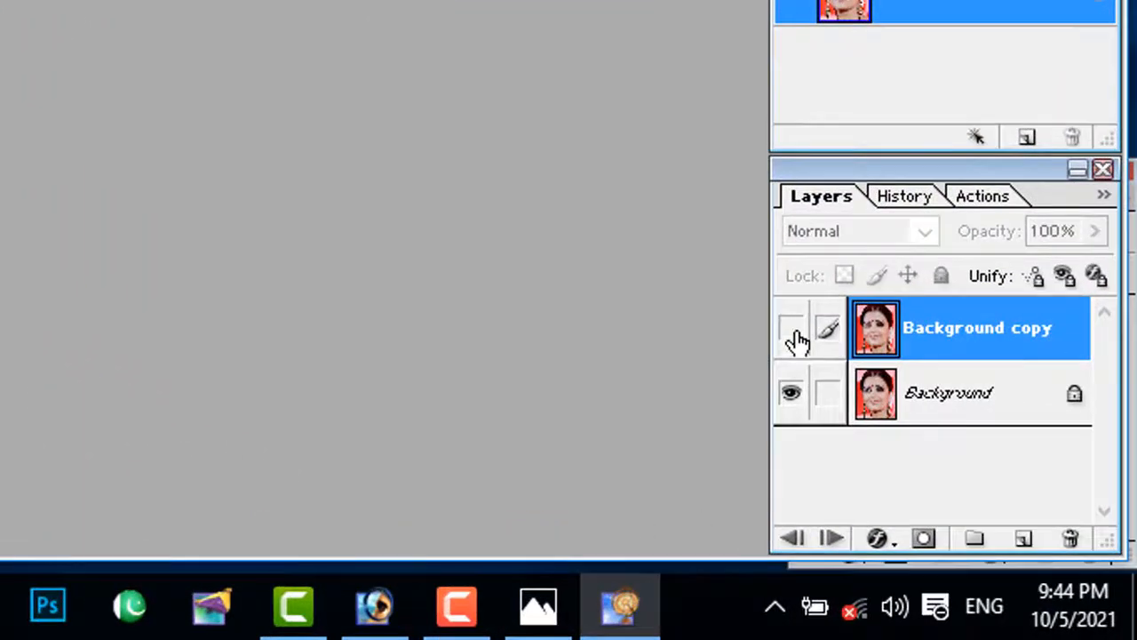
click(791, 331)
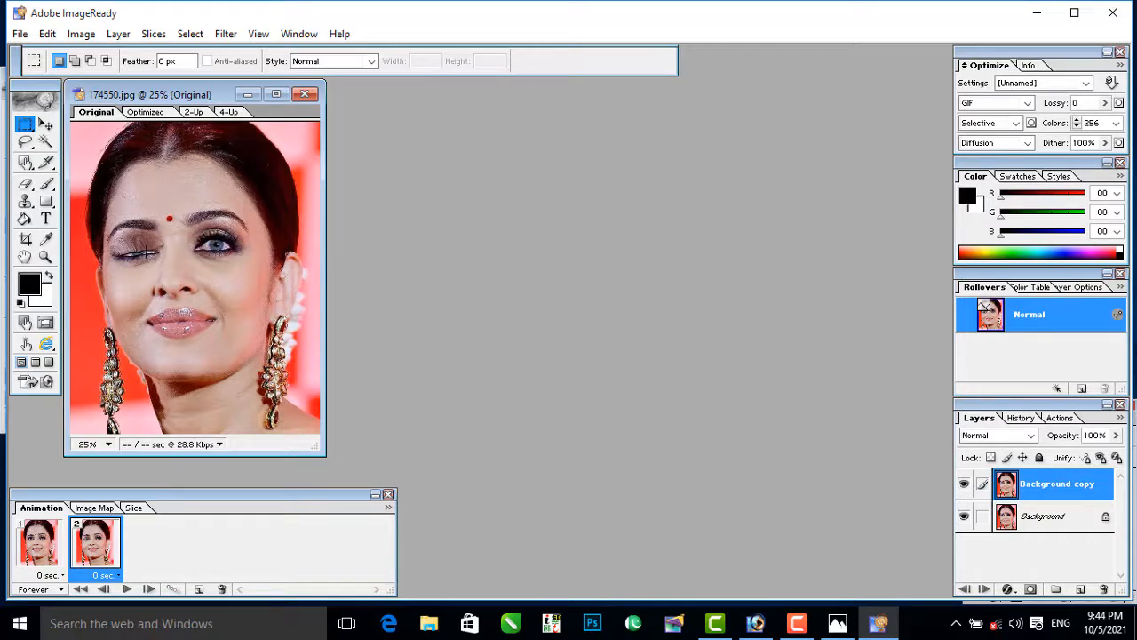
Step: Set the delay of animation frame 1 to 0.1 seconds
click(62, 576)
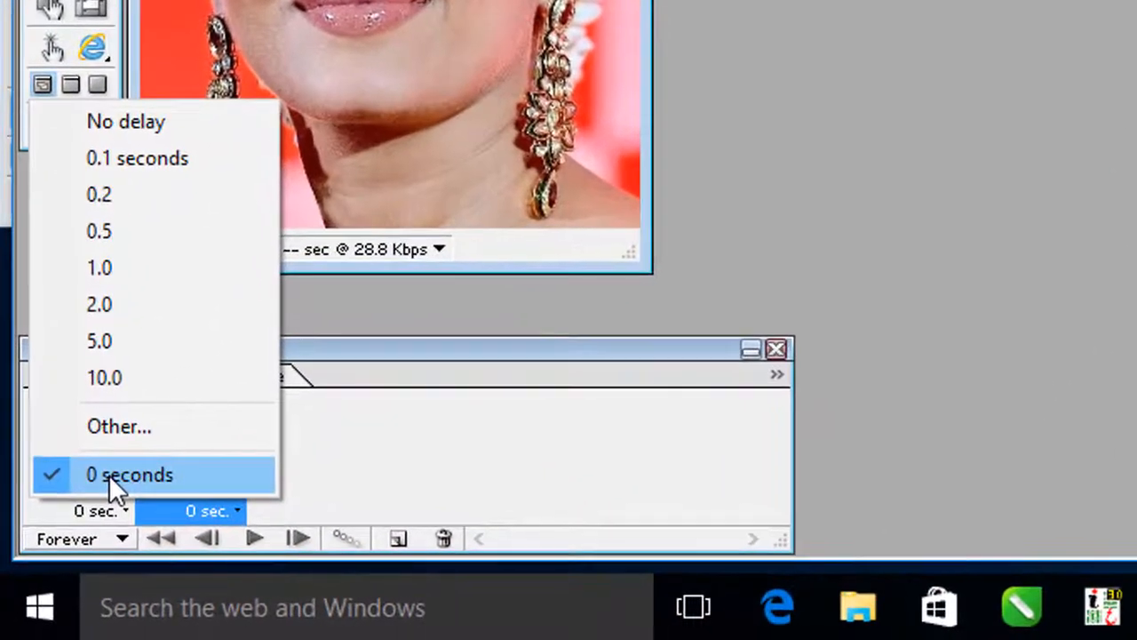
click(108, 474)
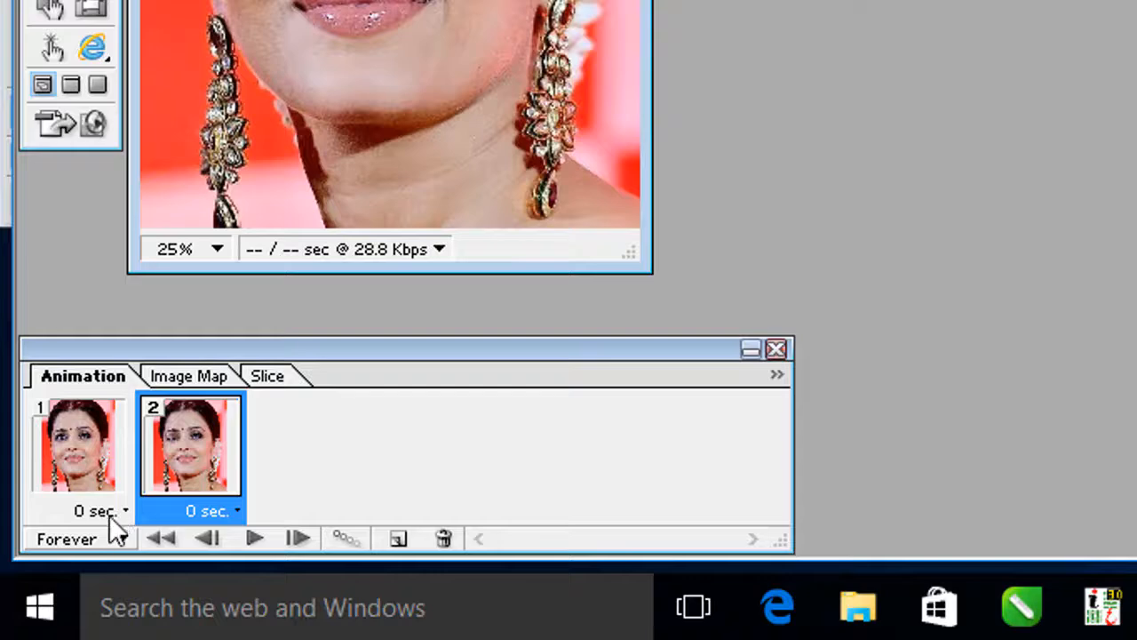
click(112, 513)
click(146, 170)
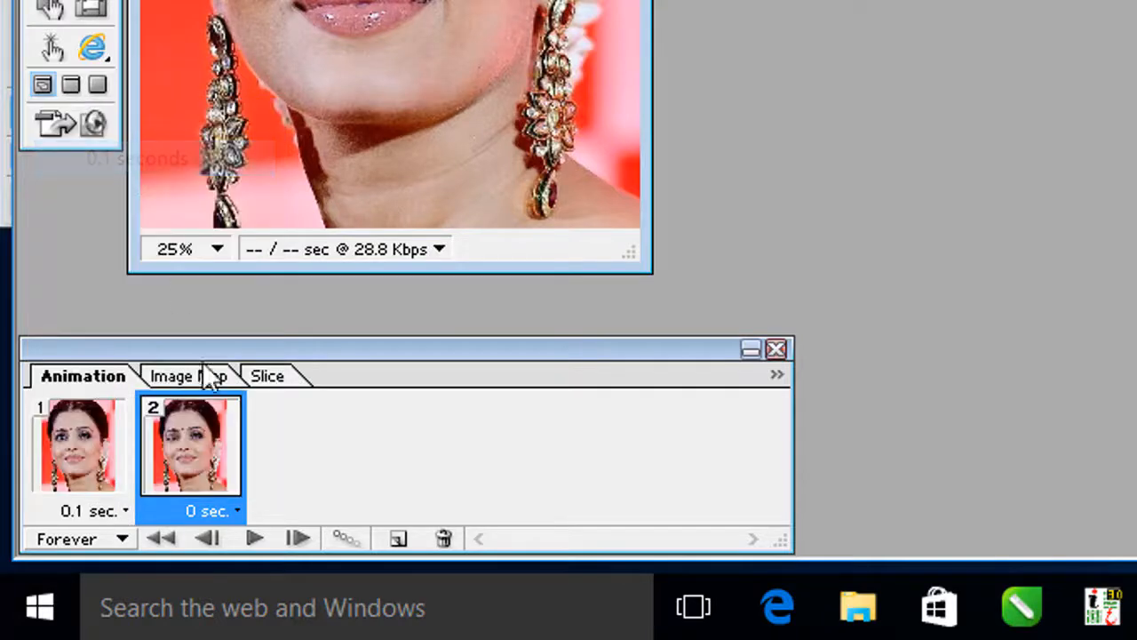
Step: Preview the animation, then set the delay of frame 1 to 0.2 seconds and play it again
click(253, 539)
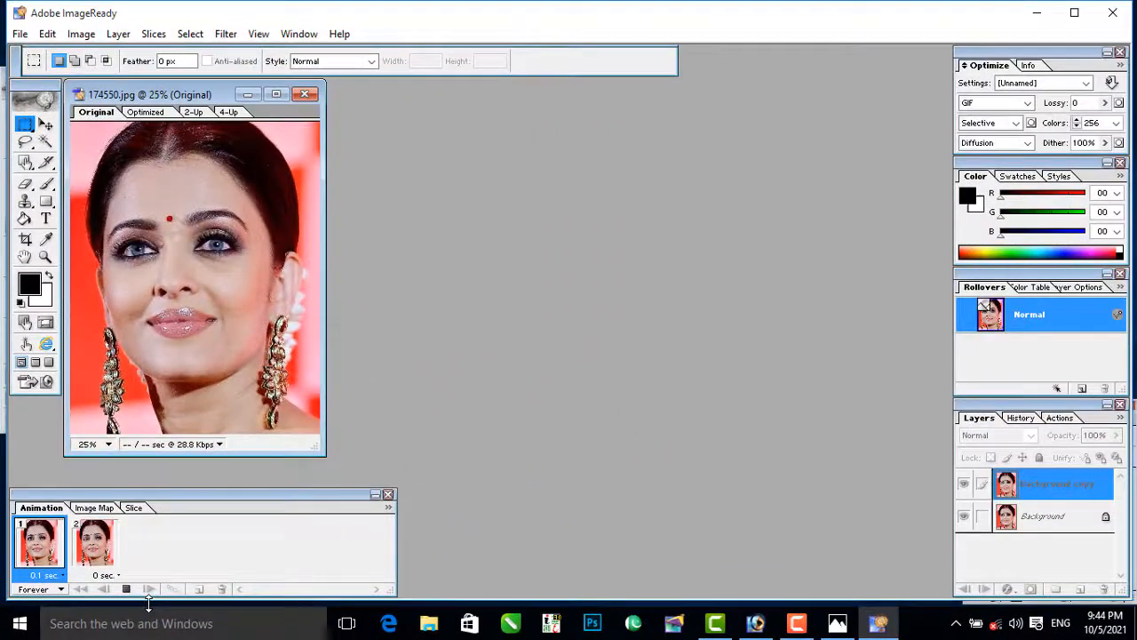
click(127, 589)
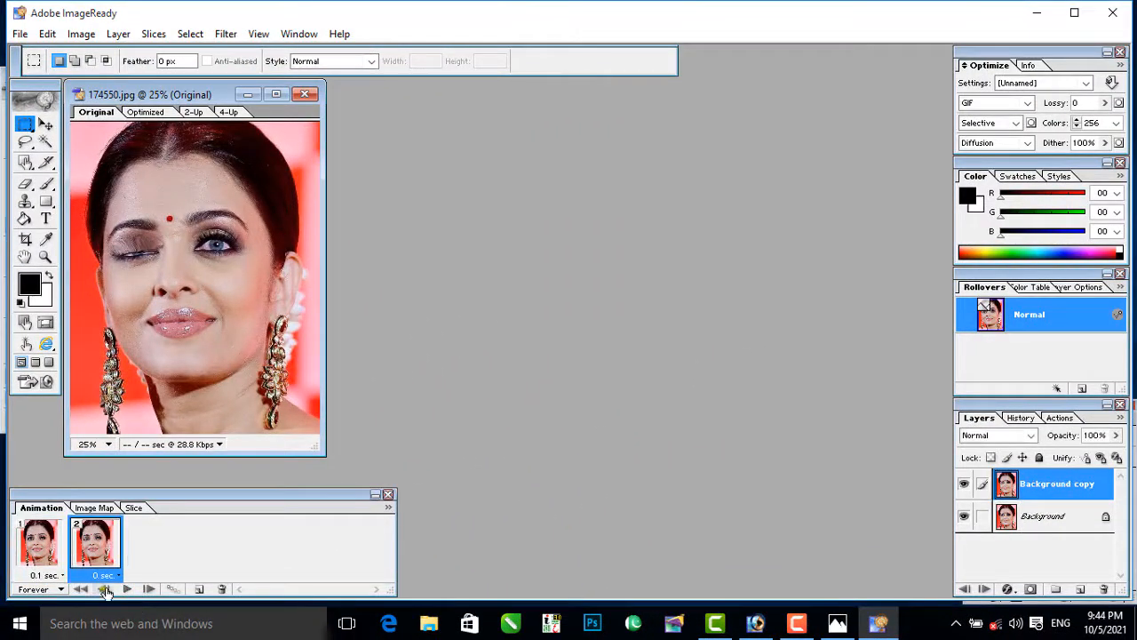
click(49, 575)
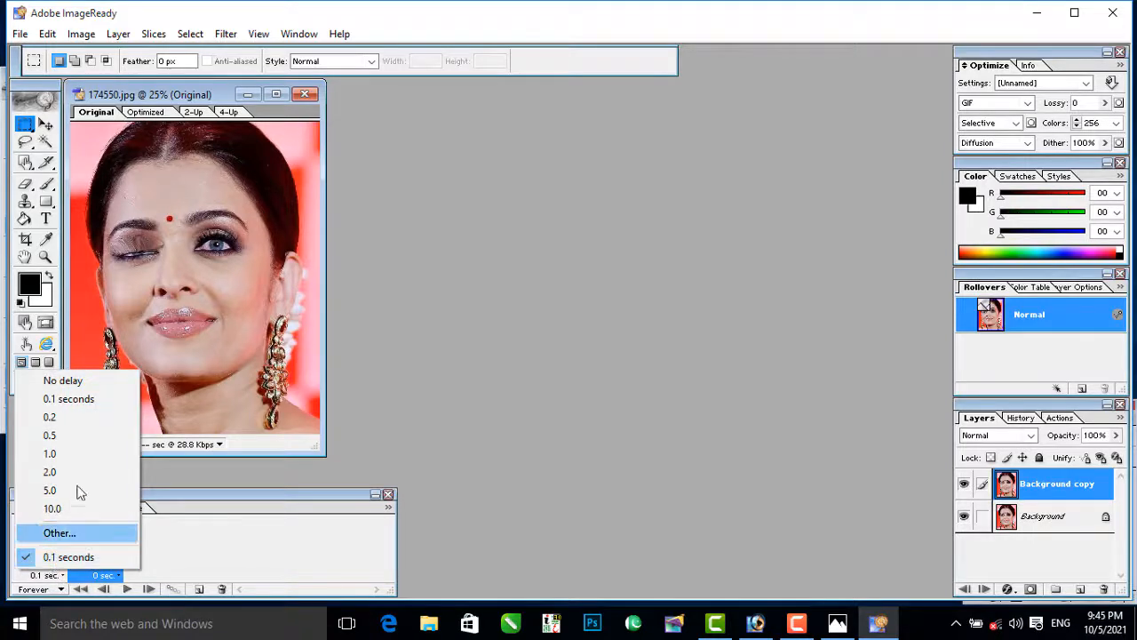
click(57, 417)
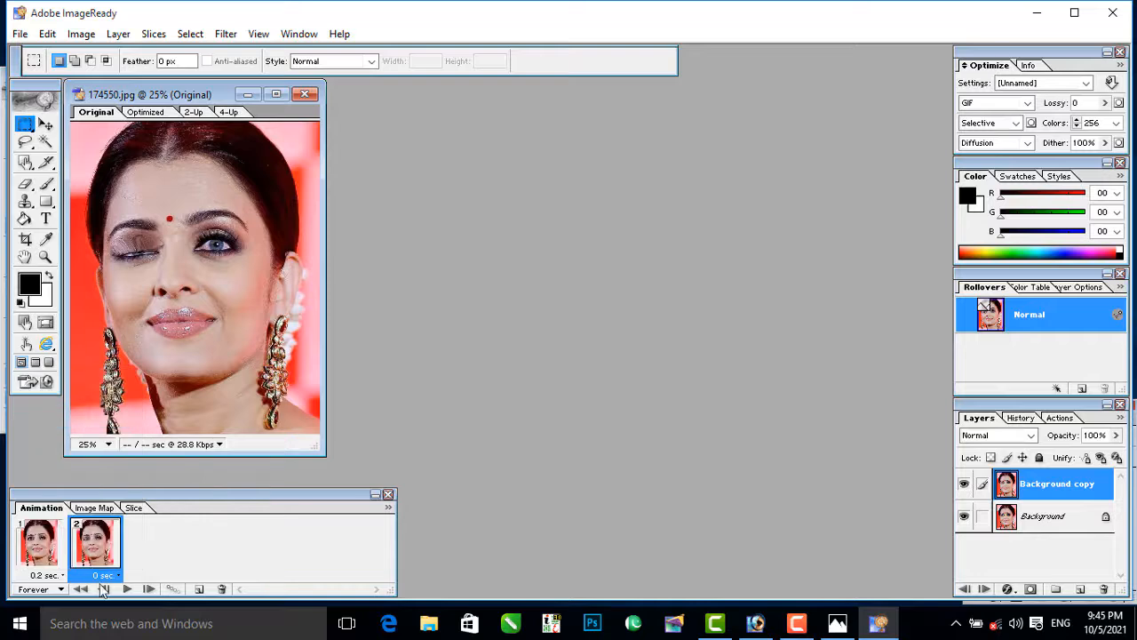
click(125, 590)
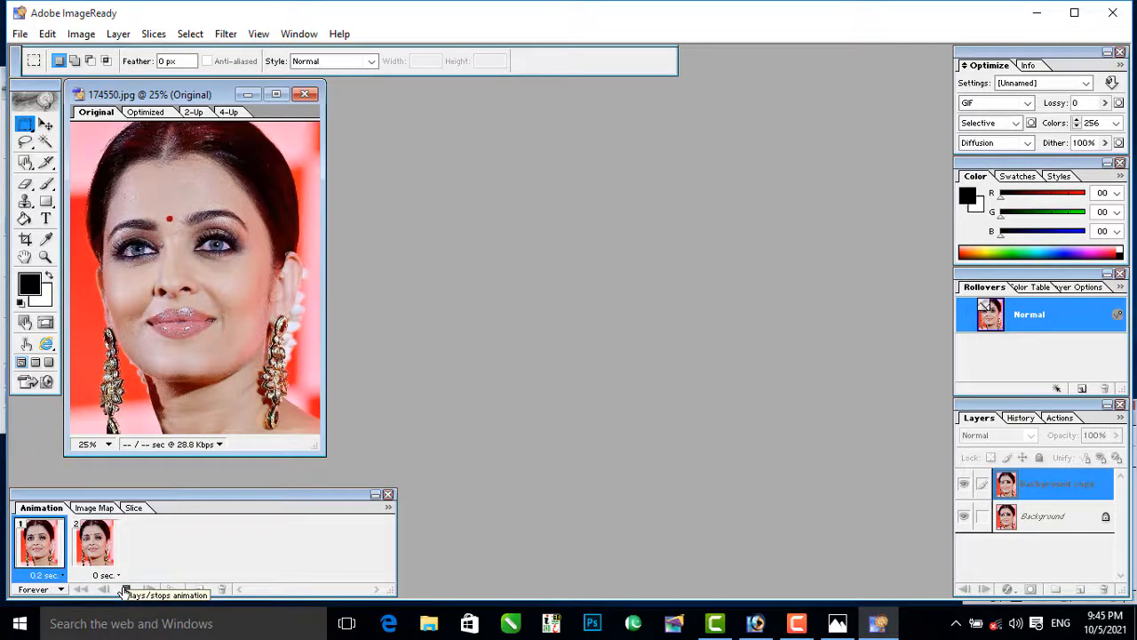
click(126, 590)
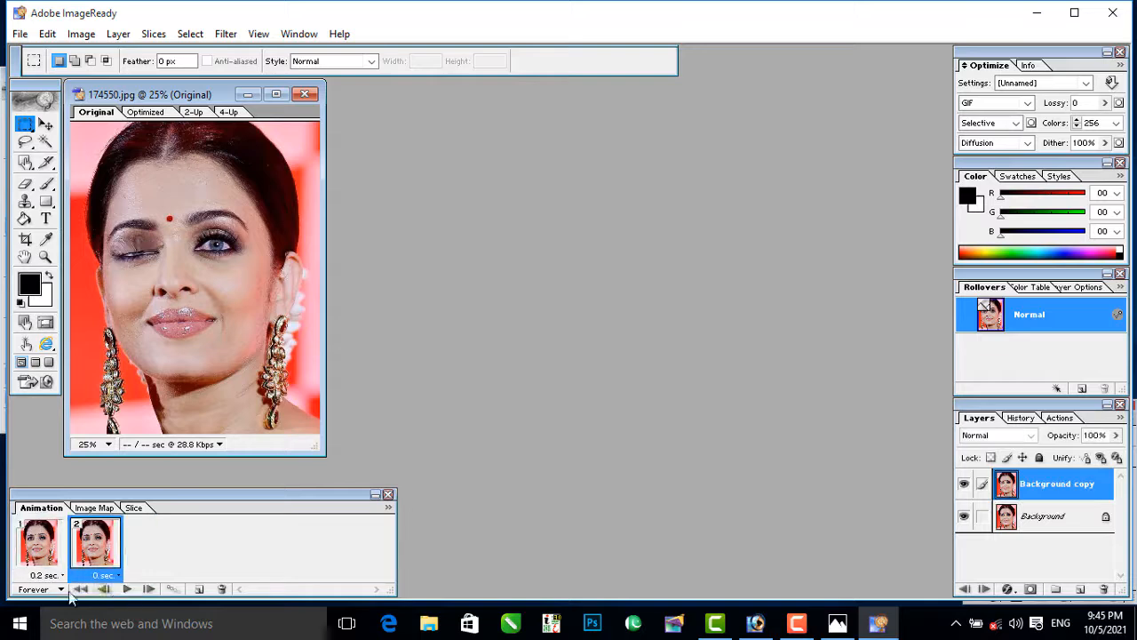
Step: Set the delay of animation frame 1 to 0.5 seconds and preview the wink playback
click(49, 575)
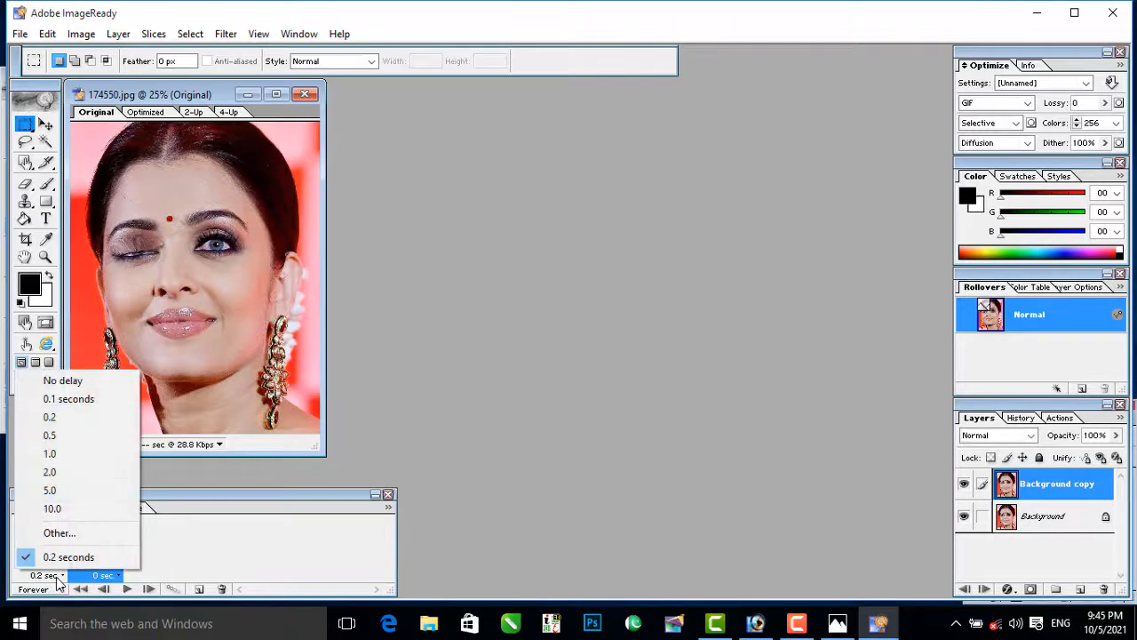
click(91, 434)
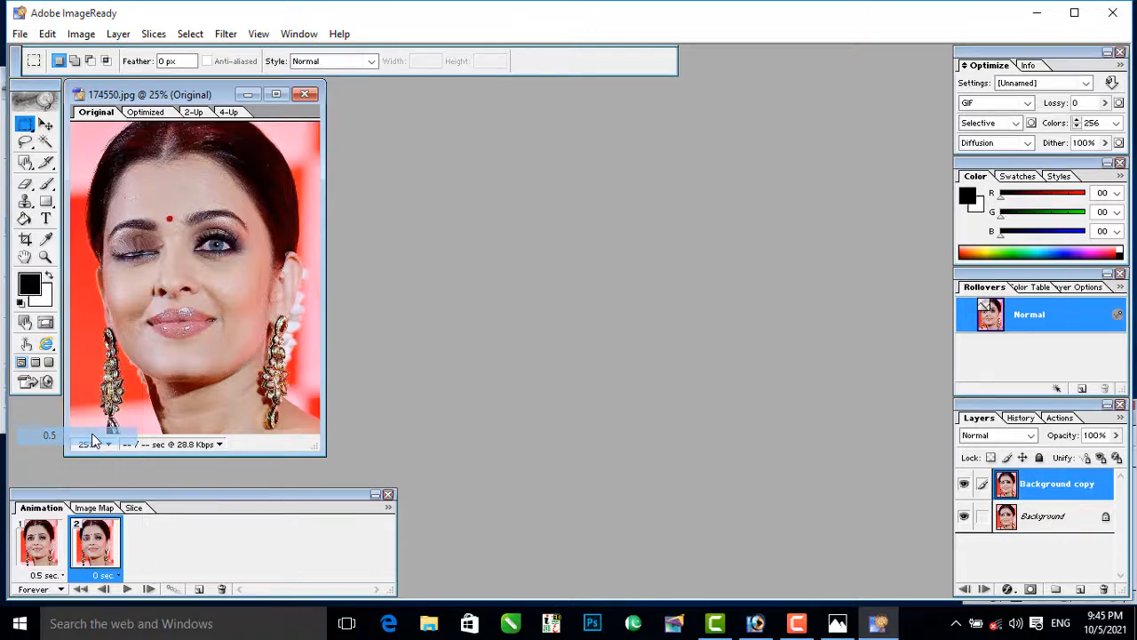
click(129, 589)
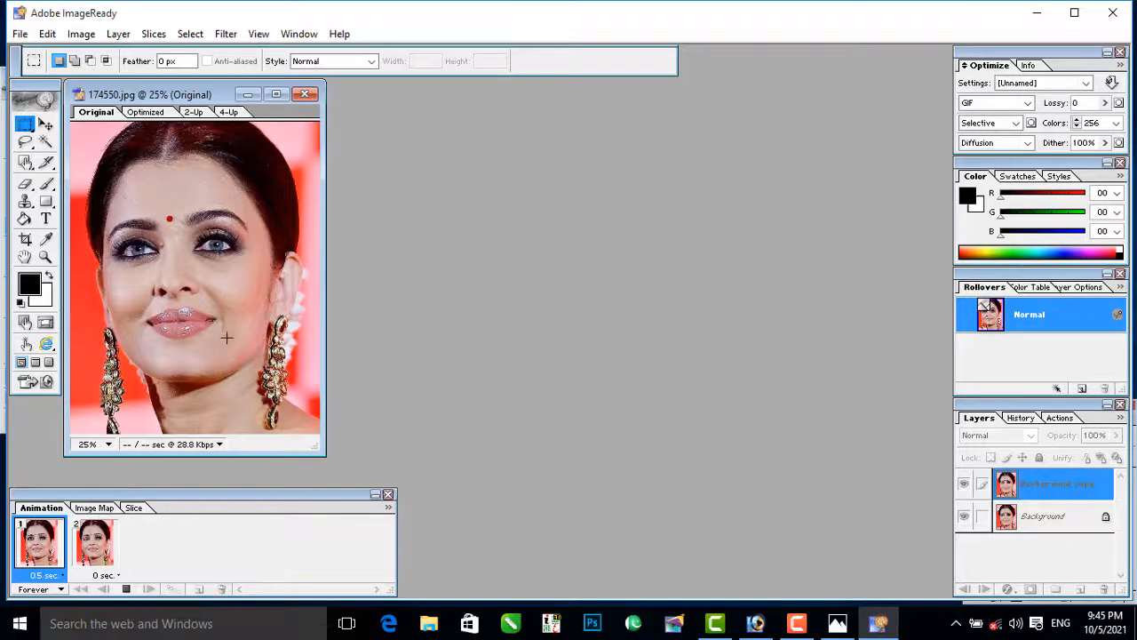
click(126, 589)
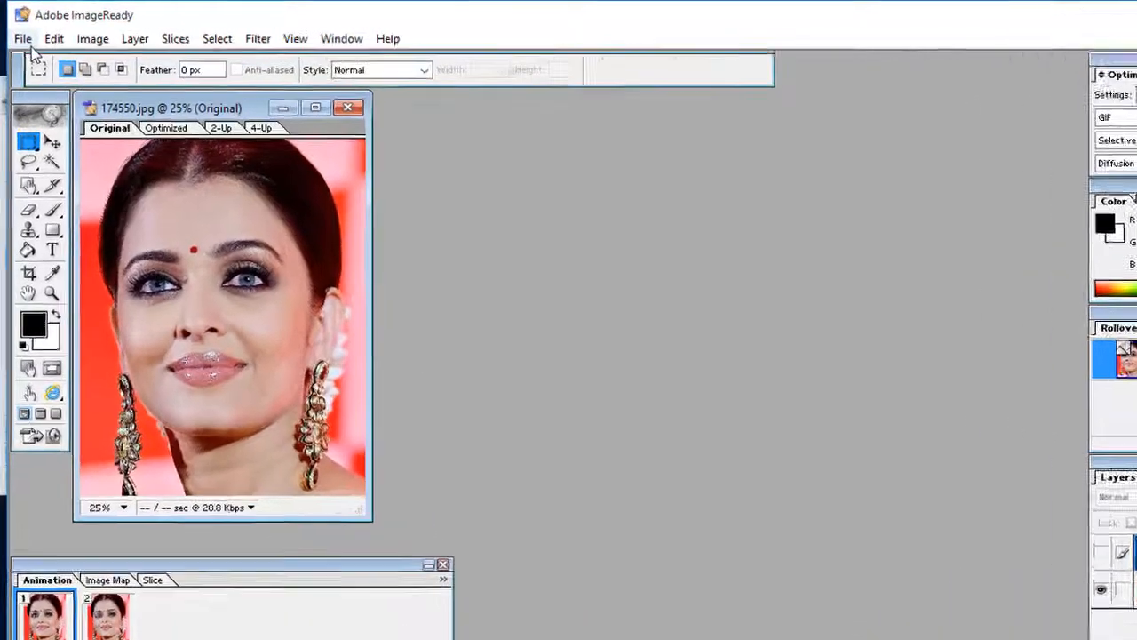
Step: Save the optimized animation to the Desktop as an images-only GIF named 4444
click(20, 35)
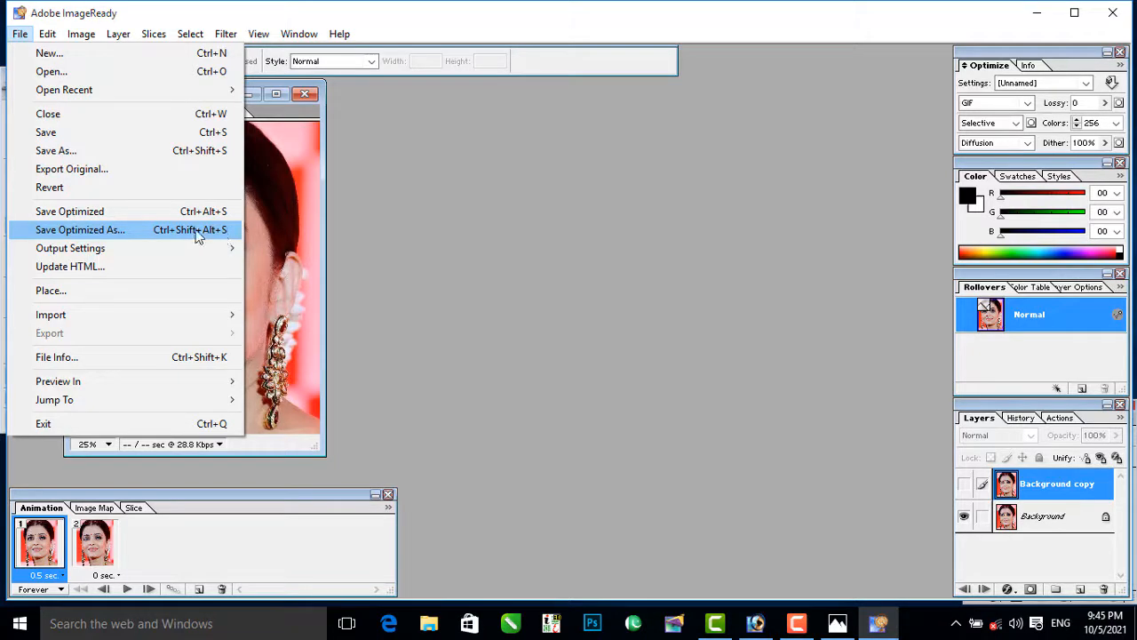
click(62, 230)
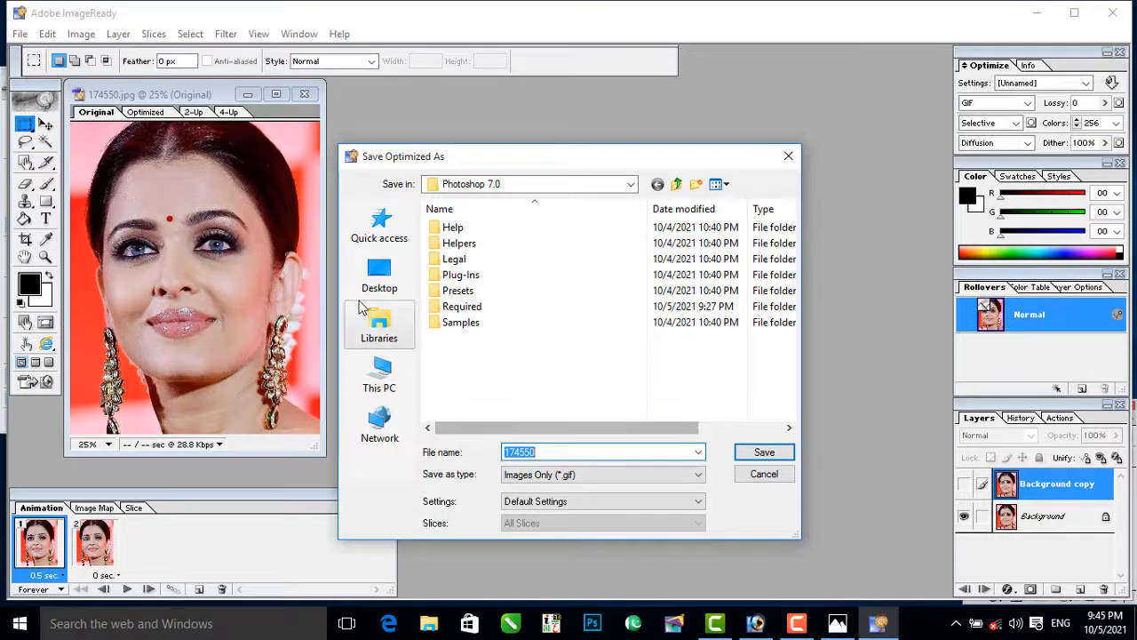
click(375, 271)
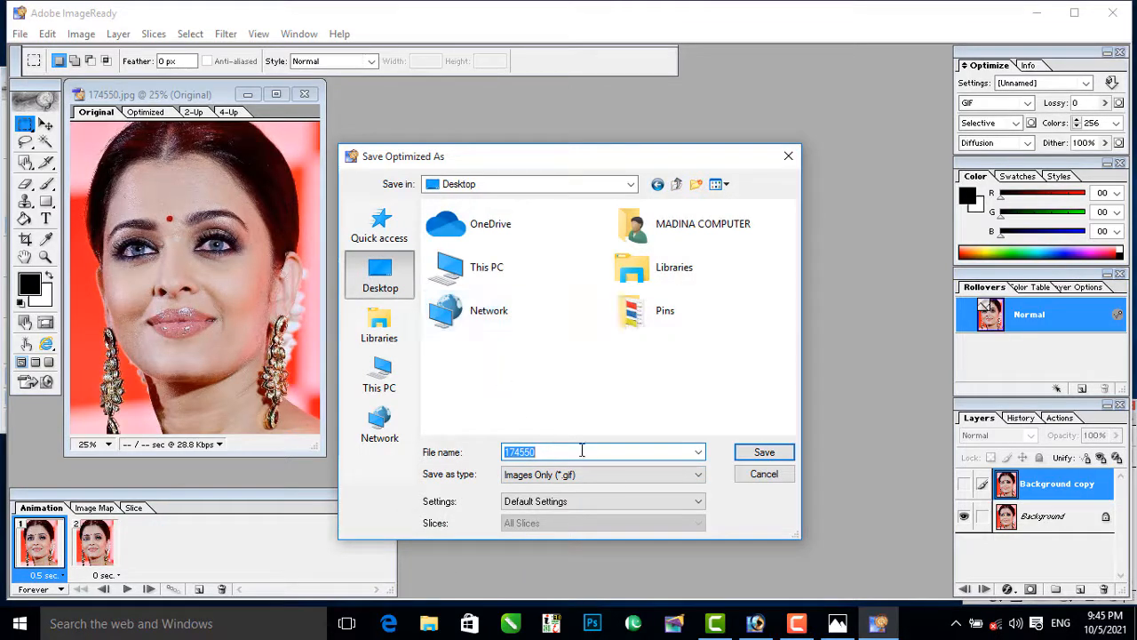
drag(582, 451, 442, 451)
text(4444)
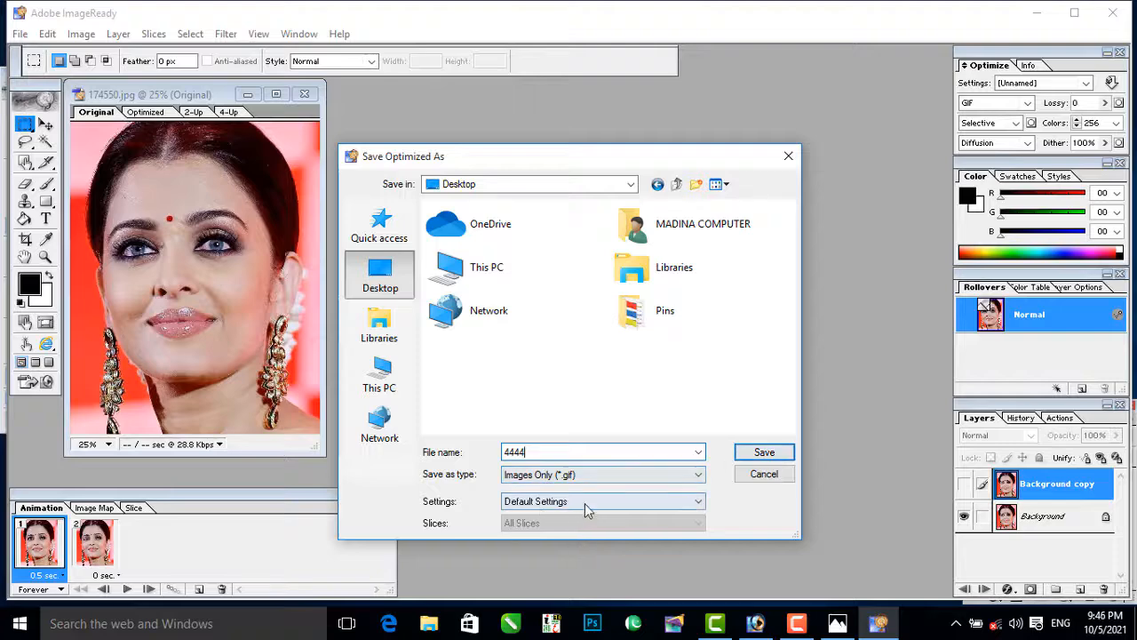
click(762, 453)
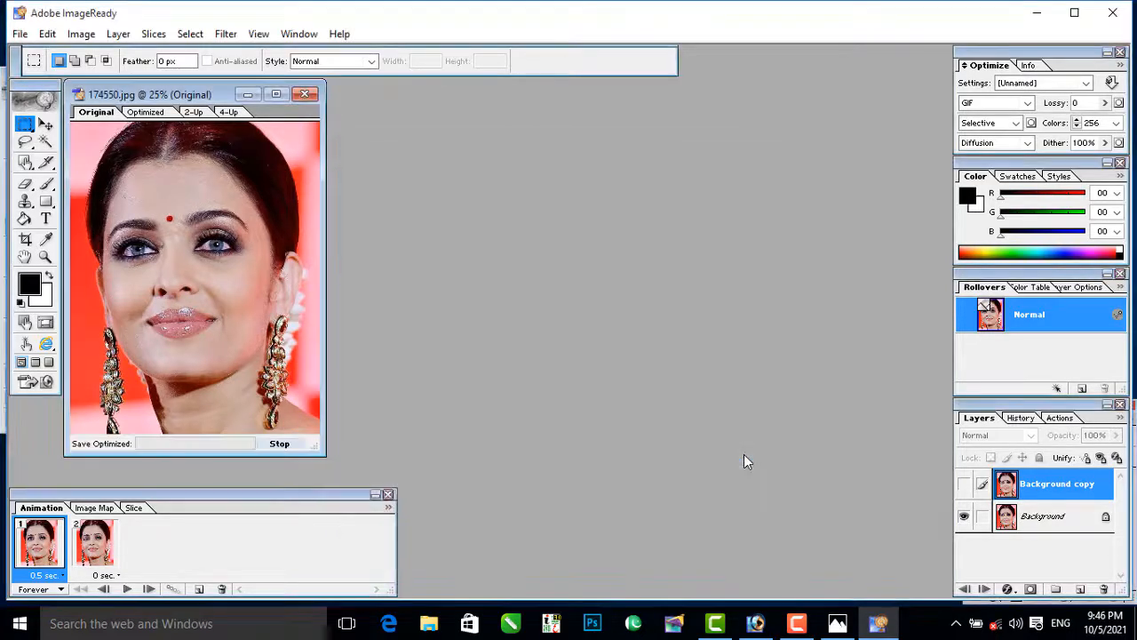
Step: Minimize ImageReady and Photoshop, open the 4444 GIF from the desktop to view the wink, and close the viewer
click(1036, 13)
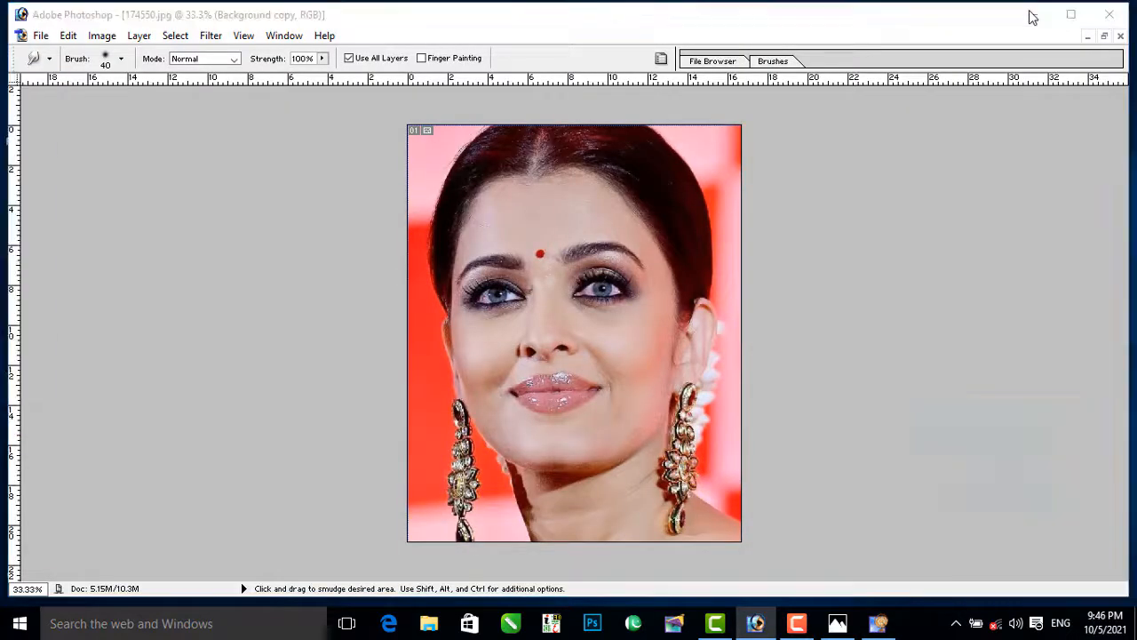
click(1033, 13)
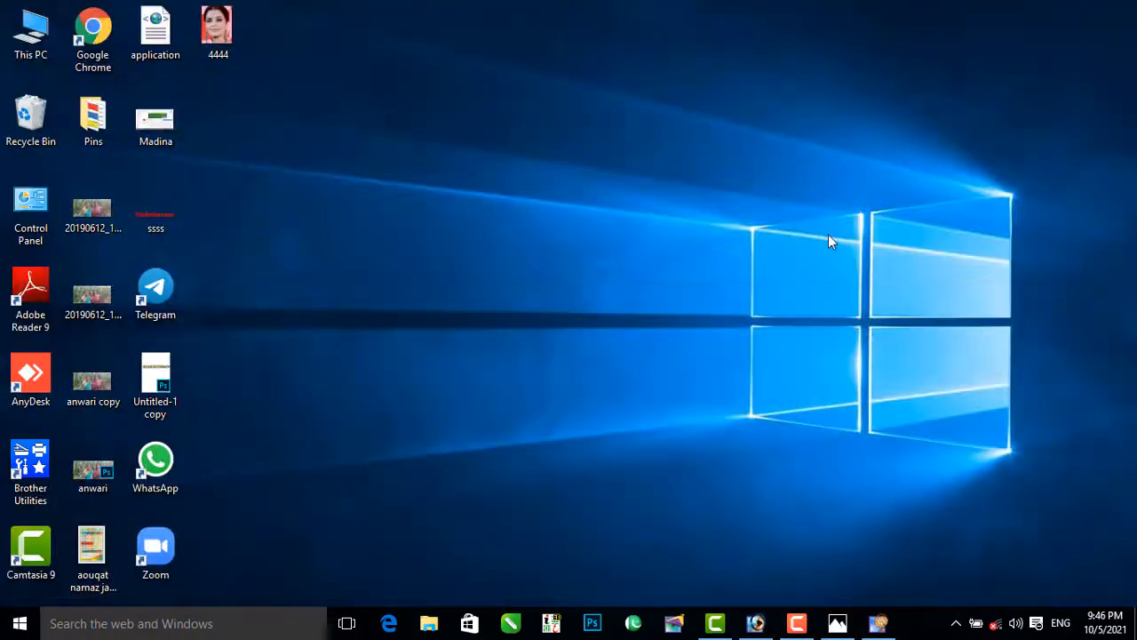
double_click(224, 37)
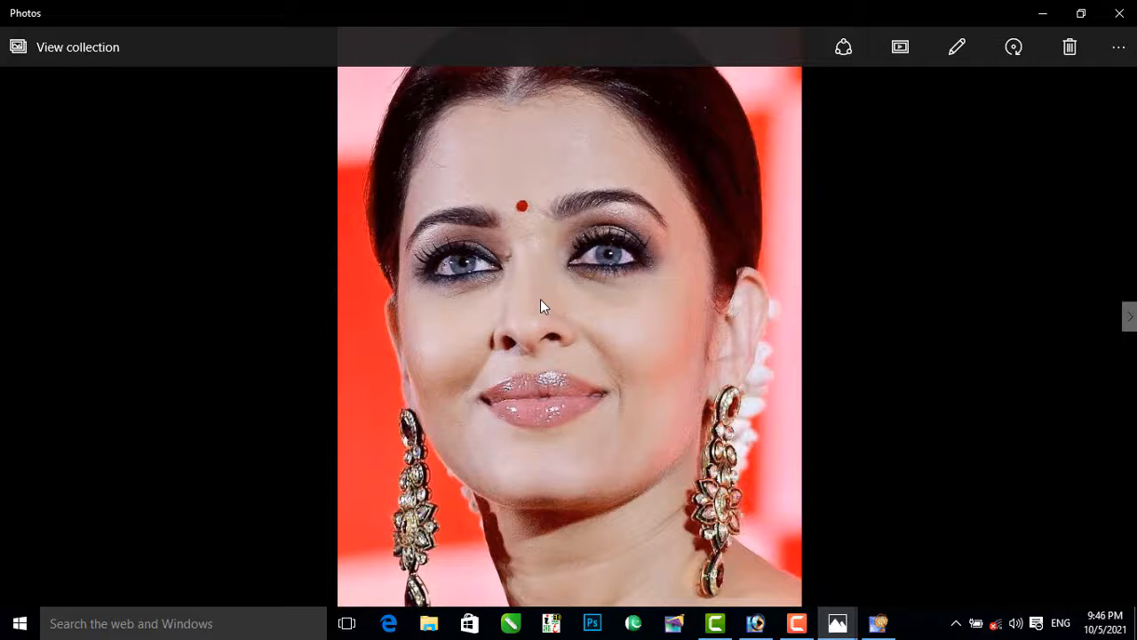
click(1116, 16)
click(1118, 15)
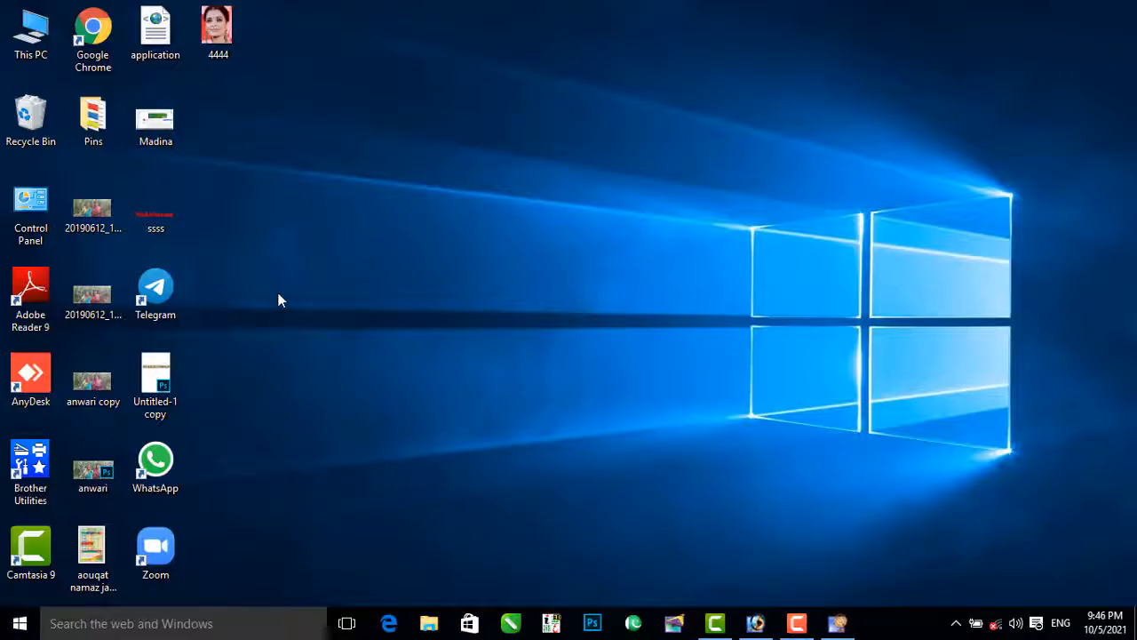
Step: Switch back to Photoshop, review the blur, sharpen and smudge tools and the filter list, and activate the Move tool
click(755, 622)
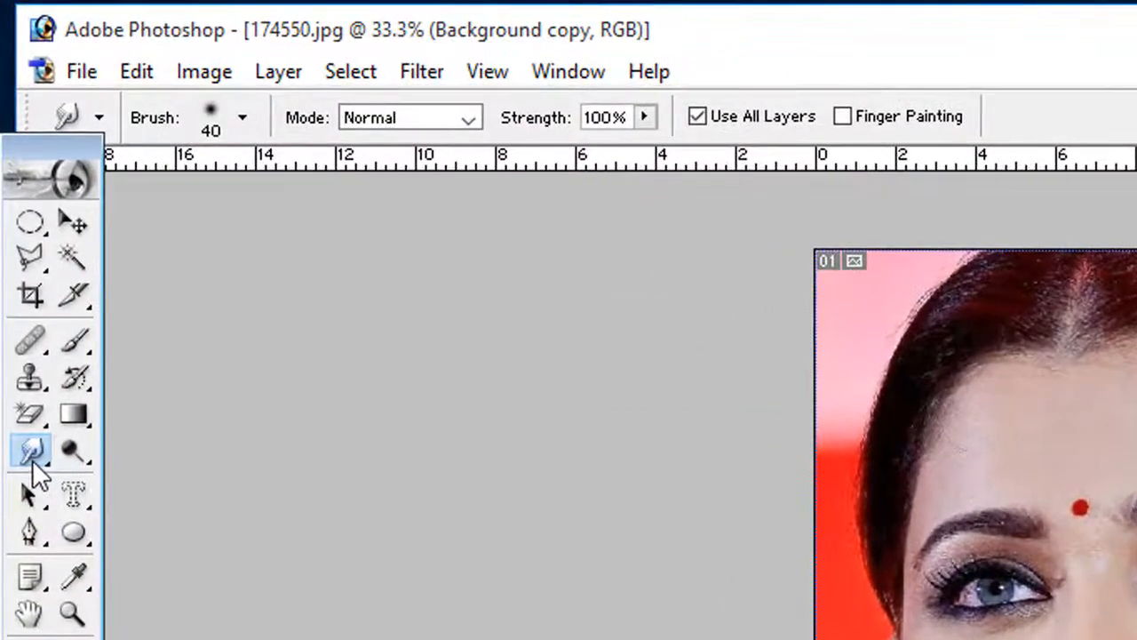
right_click(34, 469)
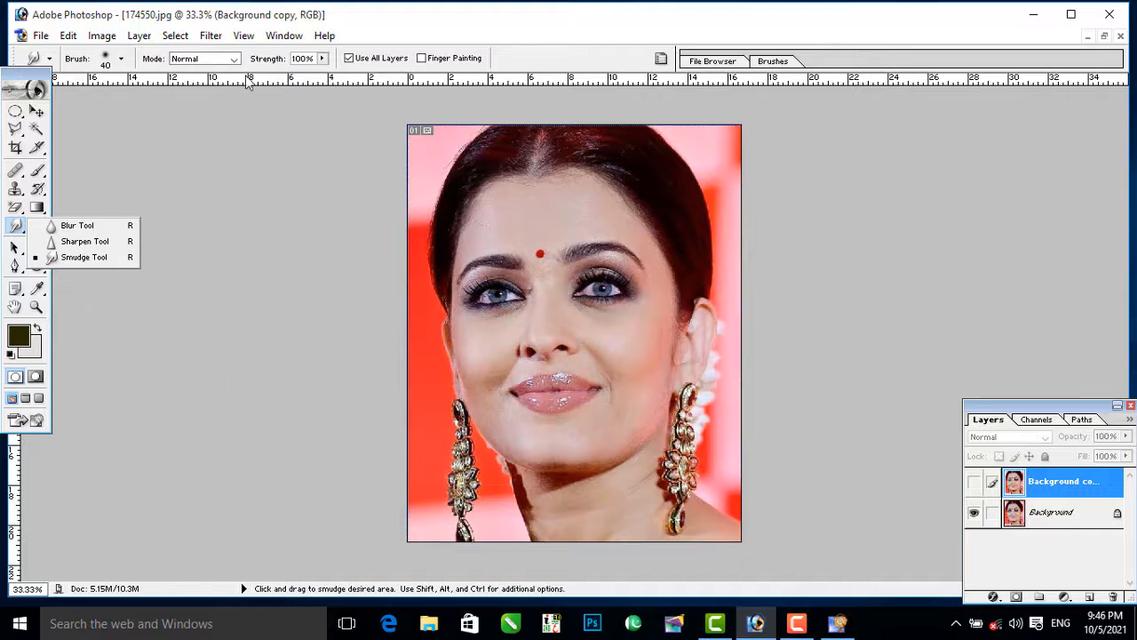
click(213, 38)
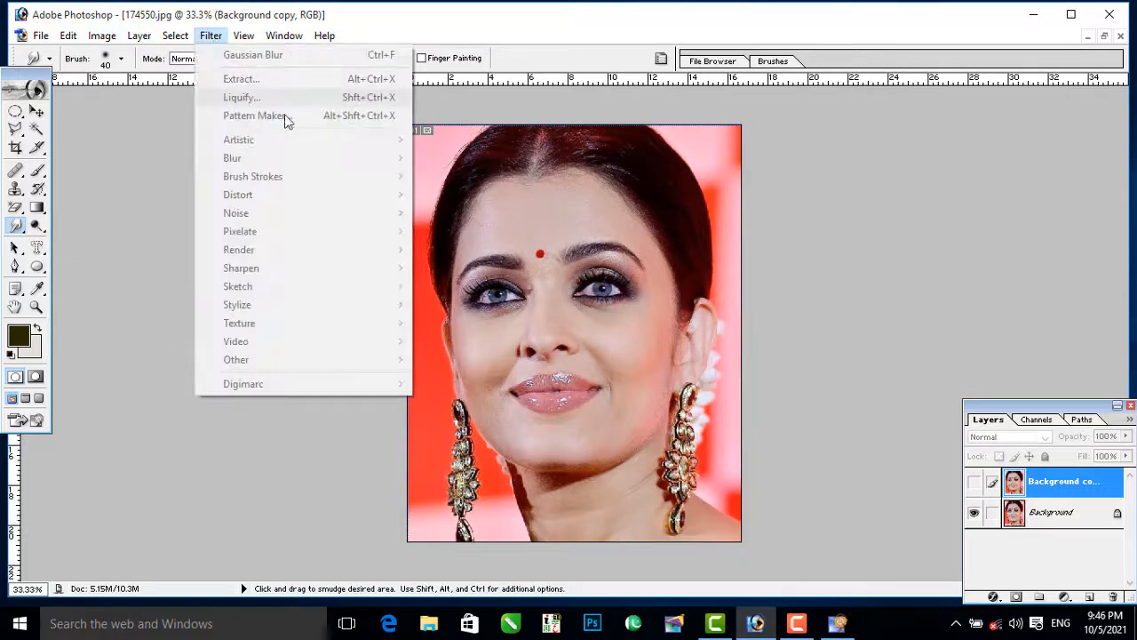
click(524, 304)
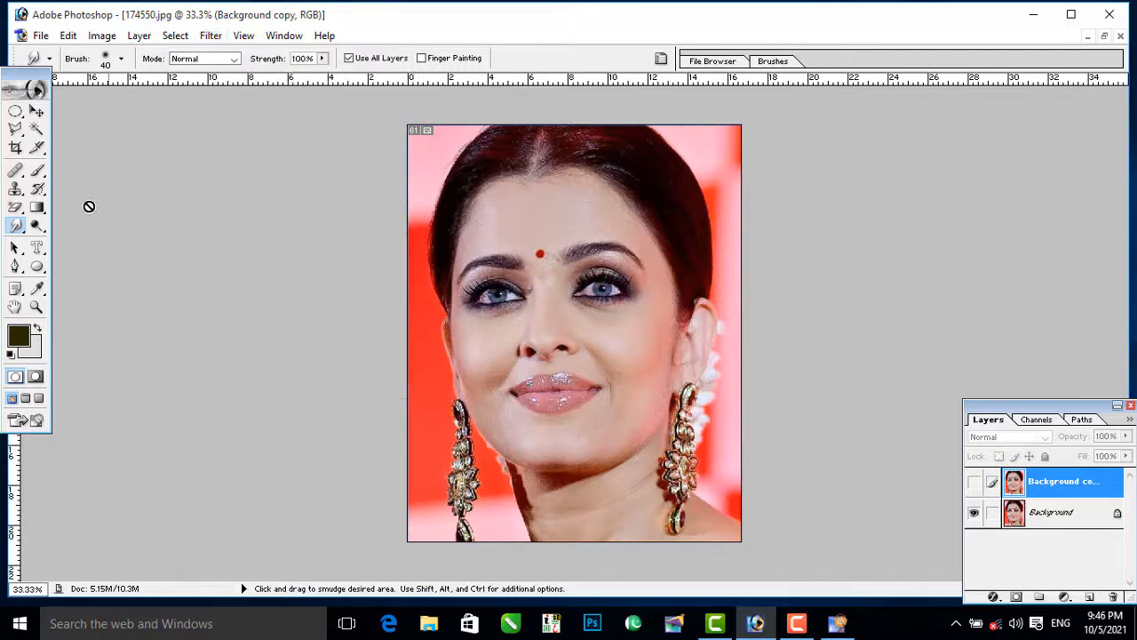
click(38, 112)
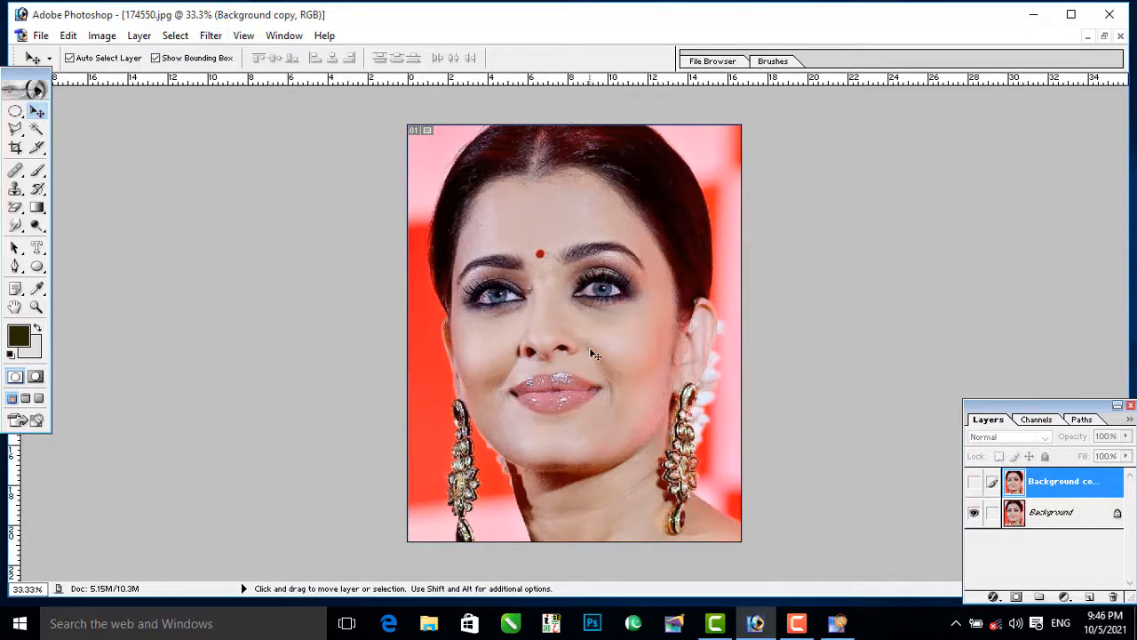